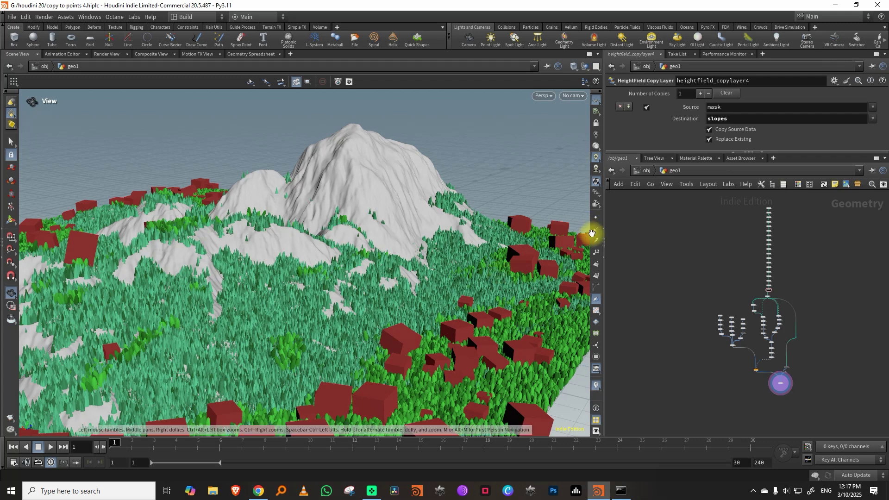
Step: Enlarge the network editor beside the viewport and view the whole scattered terrain from higher up
{"action": "left_click_drag", "start_coordinate": [602, 213], "coordinate": [518, 220]}
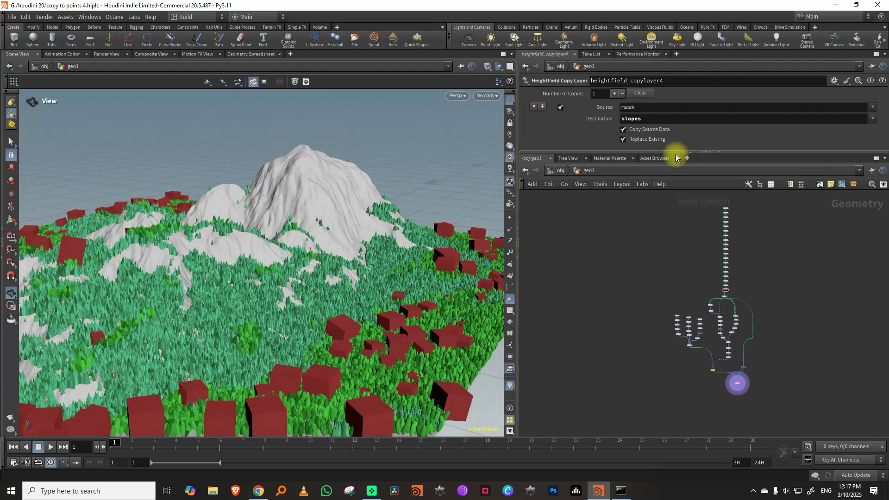
{"action": "left_click_drag", "start_coordinate": [665, 149], "coordinate": [667, 140]}
{"action": "left_click_drag", "start_coordinate": [259, 293], "coordinate": [243, 338]}
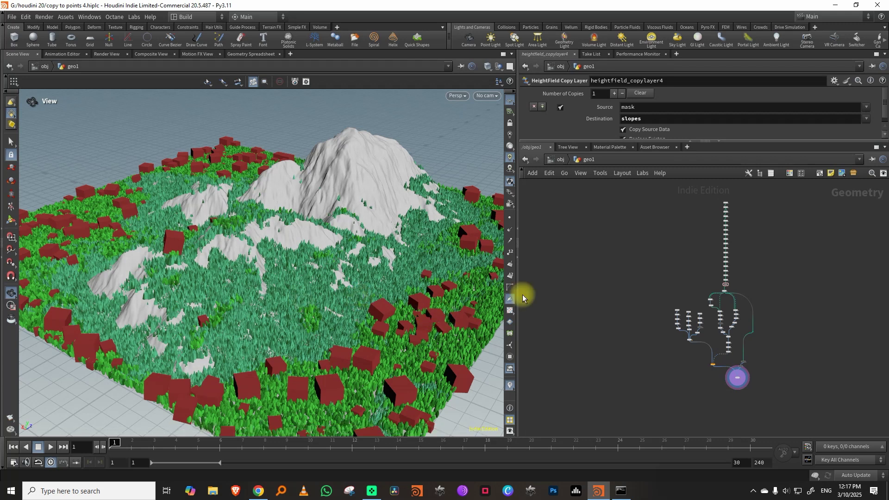
{"action": "scroll", "coordinate": [738, 237], "scroll_direction": "up", "scroll_amount": 8}
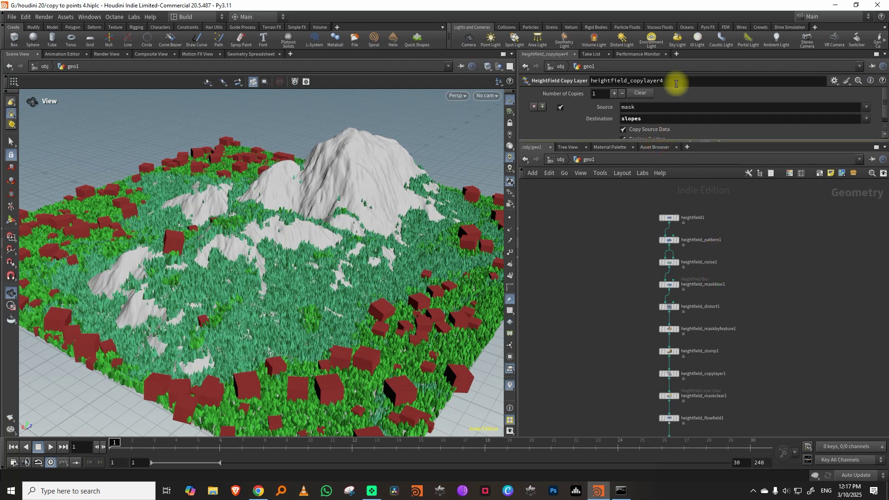
Step: Display the source shapes box1, sphere1 and tube1 in turn, framing the view on the shape
{"action": "middle_click_drag", "start_coordinate": [653, 321], "coordinate": [609, 256]}
{"action": "left_click", "coordinate": [625, 246]}
{"action": "left_click", "coordinate": [637, 247]}
{"action": "key", "text": "g"}
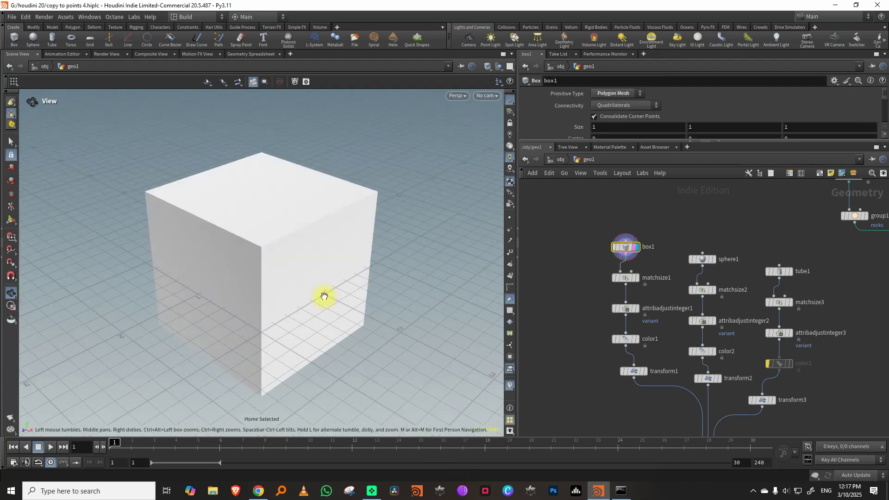
{"action": "left_click", "coordinate": [702, 260]}
{"action": "left_click", "coordinate": [714, 259]}
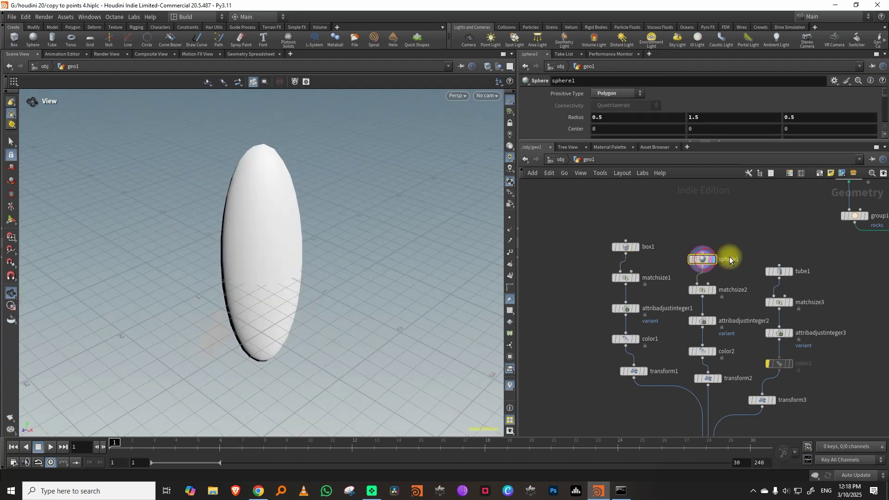
{"action": "left_click", "coordinate": [790, 273]}
Step: Straighten the sphere1 and tube1 node chains into neat vertical columns above merge1
{"action": "scroll", "coordinate": [665, 327], "scroll_direction": "down", "scroll_amount": 3}
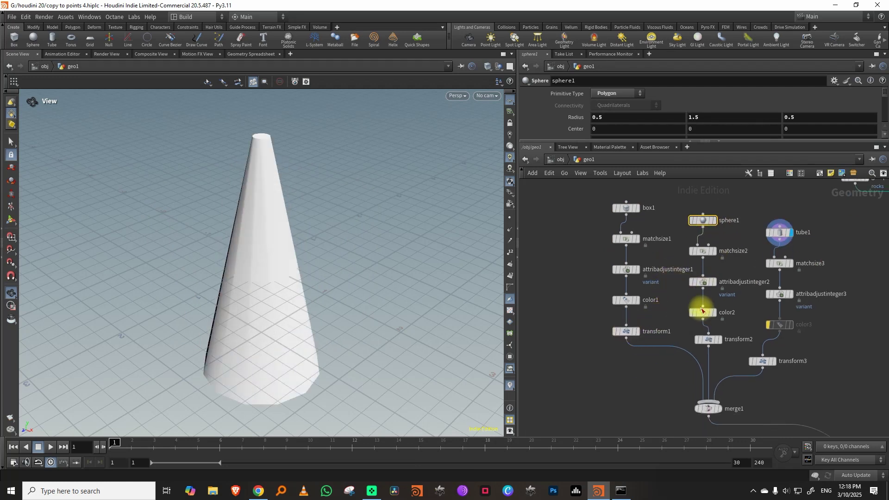
{"action": "left_click_drag", "start_coordinate": [734, 224], "coordinate": [701, 358]}
{"action": "key", "text": "l"}
{"action": "left_click_drag", "start_coordinate": [815, 228], "coordinate": [767, 362]}
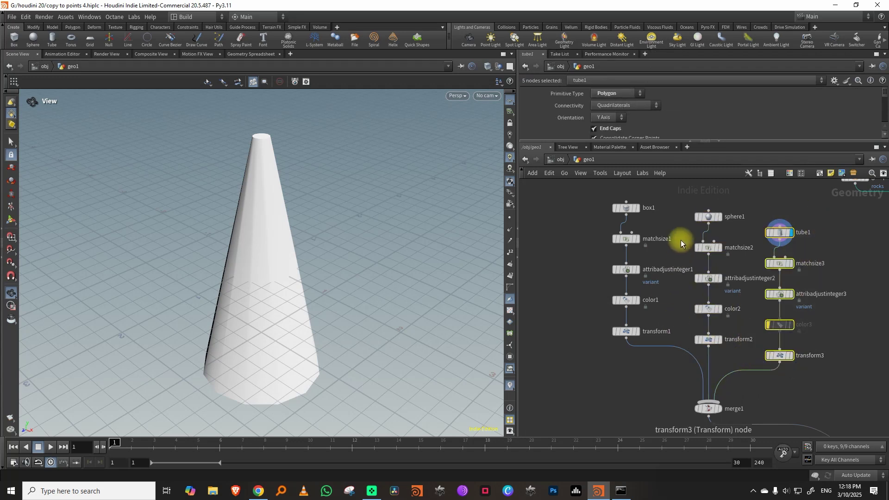
Step: Inspect the variant attribute's constant value in the Attribute Adjust Integer nodes of the box, sphere and tube chains, displaying each shape
{"action": "left_click", "coordinate": [627, 269]}
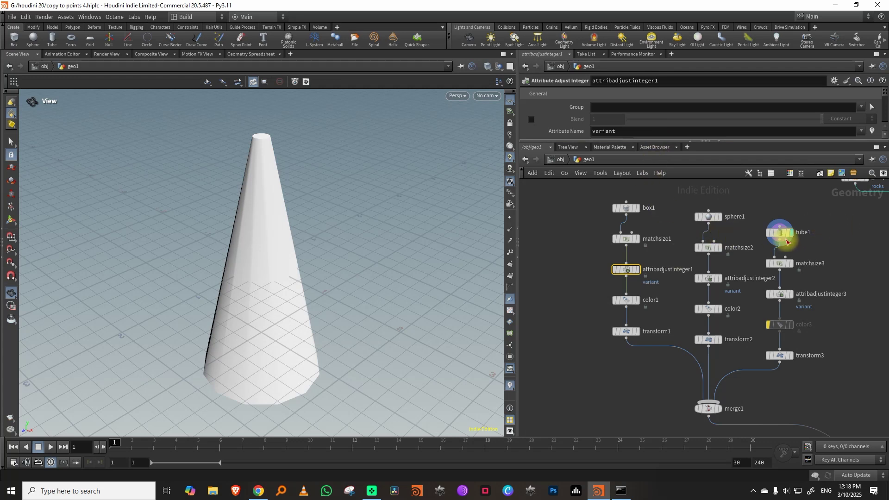
{"action": "key", "text": "r"}
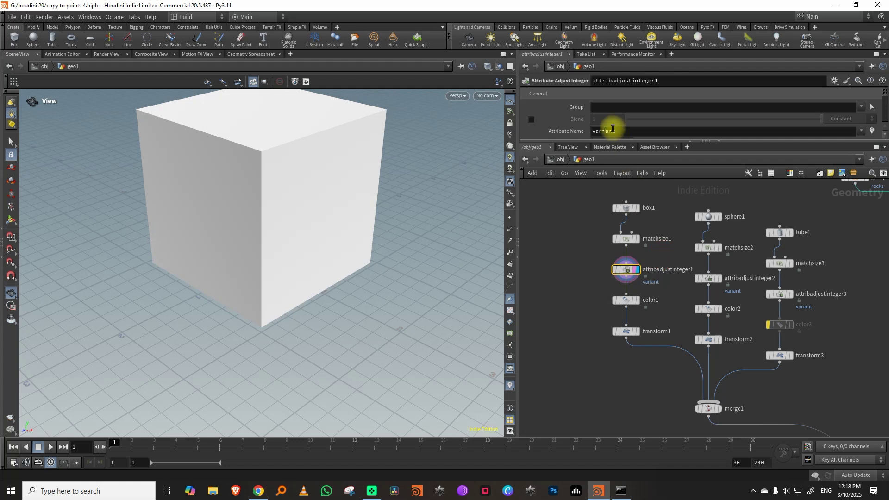
{"action": "left_click_drag", "start_coordinate": [609, 143], "coordinate": [604, 244]}
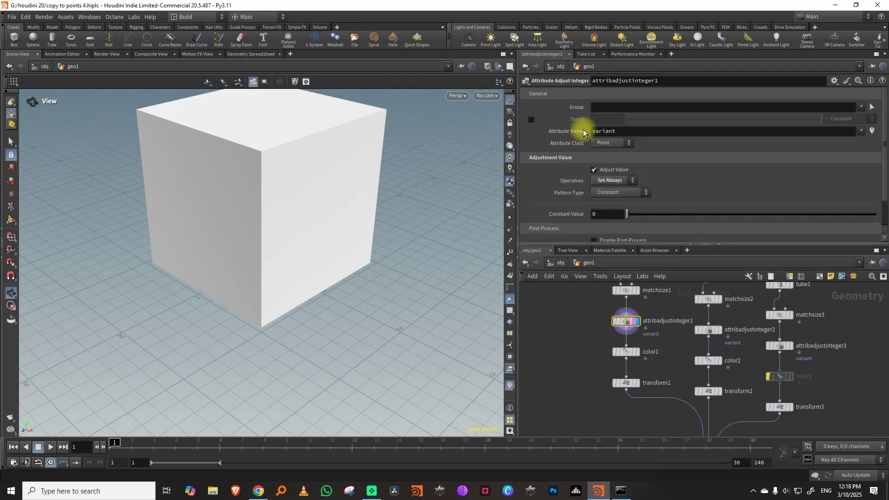
{"action": "mouse_move", "coordinate": [753, 336]}
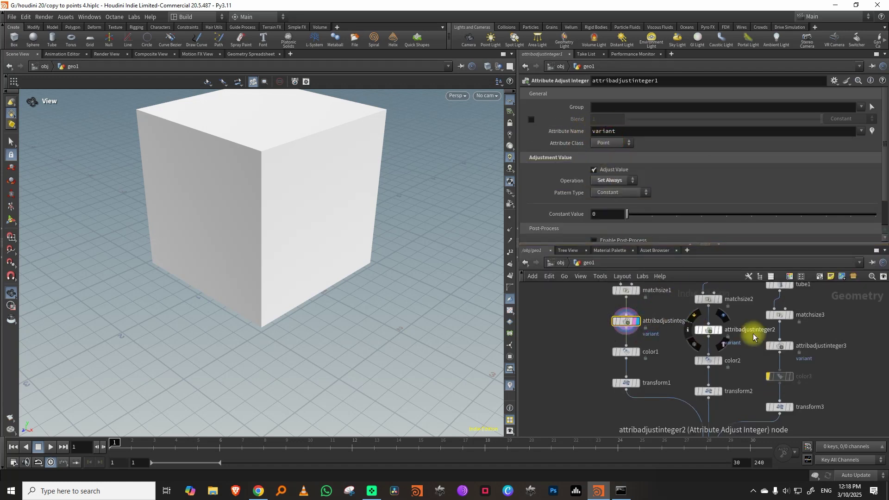
{"action": "left_click", "coordinate": [709, 329]}
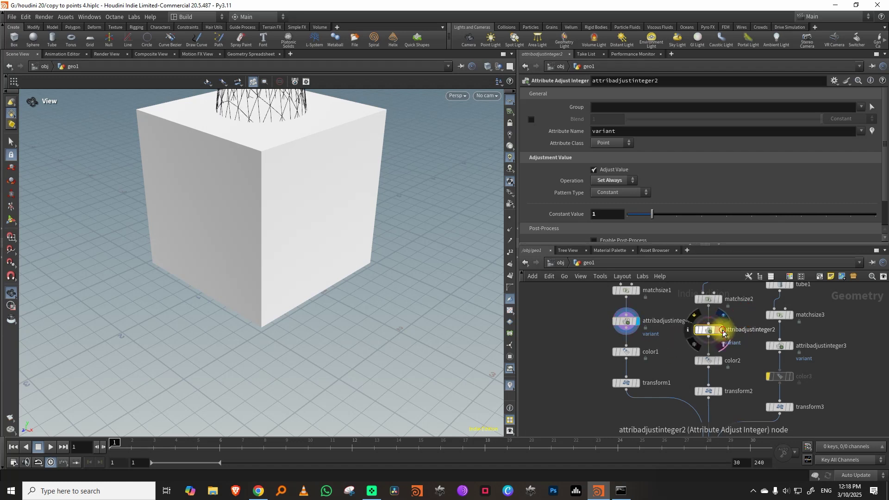
{"action": "left_click", "coordinate": [722, 330]}
{"action": "left_click", "coordinate": [634, 323]}
{"action": "left_click", "coordinate": [638, 323]}
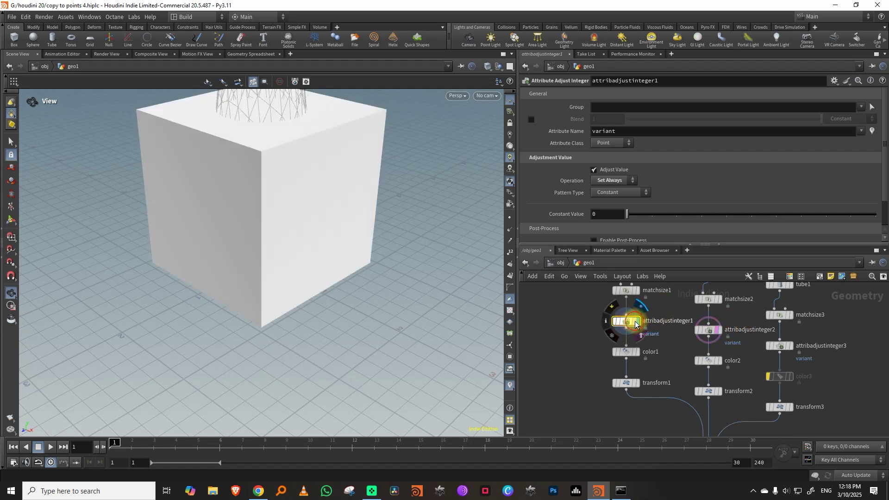
{"action": "left_click", "coordinate": [718, 331]}
{"action": "left_click", "coordinate": [718, 331]}
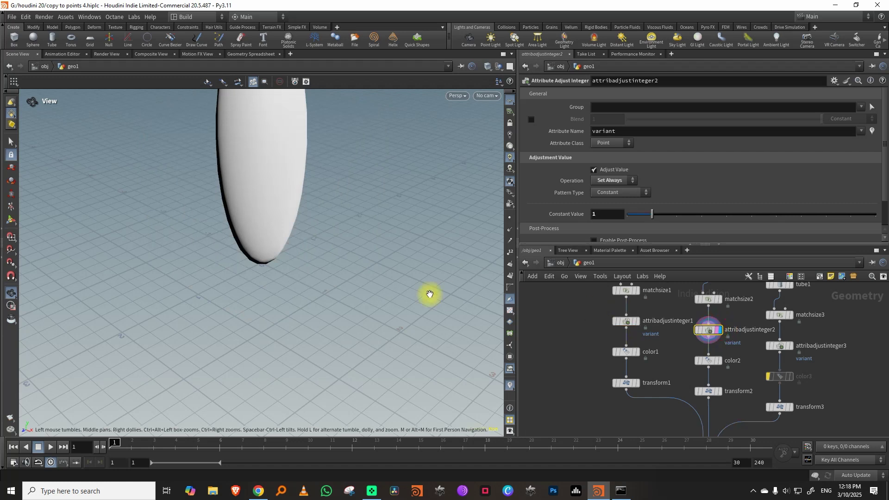
{"action": "left_click_drag", "start_coordinate": [355, 304], "coordinate": [369, 352]}
{"action": "left_click", "coordinate": [789, 346]}
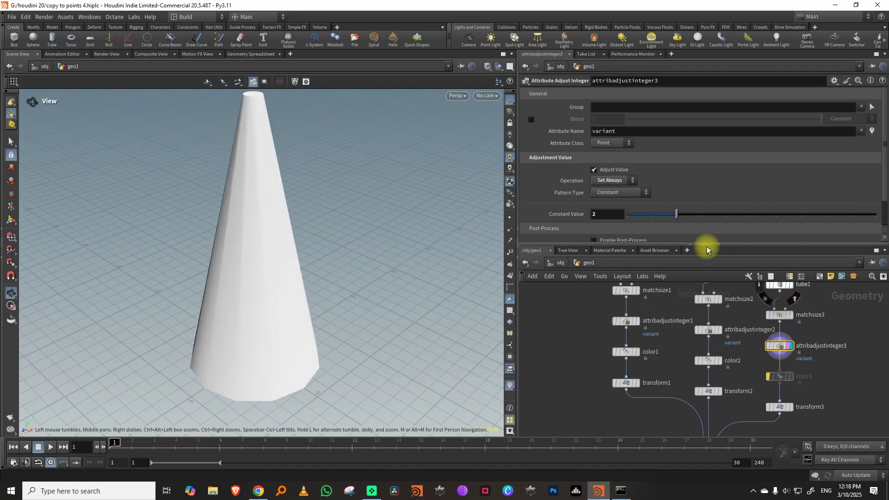
Step: Make more room for the node network and display heightfield1, the start of the terrain chain, framed in the view
{"action": "left_click_drag", "start_coordinate": [674, 243], "coordinate": [675, 166]}
{"action": "scroll", "coordinate": [799, 287], "scroll_direction": "down", "scroll_amount": 5}
{"action": "middle_click_drag", "start_coordinate": [799, 267], "coordinate": [748, 347]}
{"action": "scroll", "coordinate": [708, 296], "scroll_direction": "up", "scroll_amount": 3}
{"action": "left_click_drag", "start_coordinate": [679, 167], "coordinate": [678, 140]}
{"action": "scroll", "coordinate": [705, 273], "scroll_direction": "up", "scroll_amount": 3}
{"action": "scroll", "coordinate": [708, 287], "scroll_direction": "up", "scroll_amount": 2}
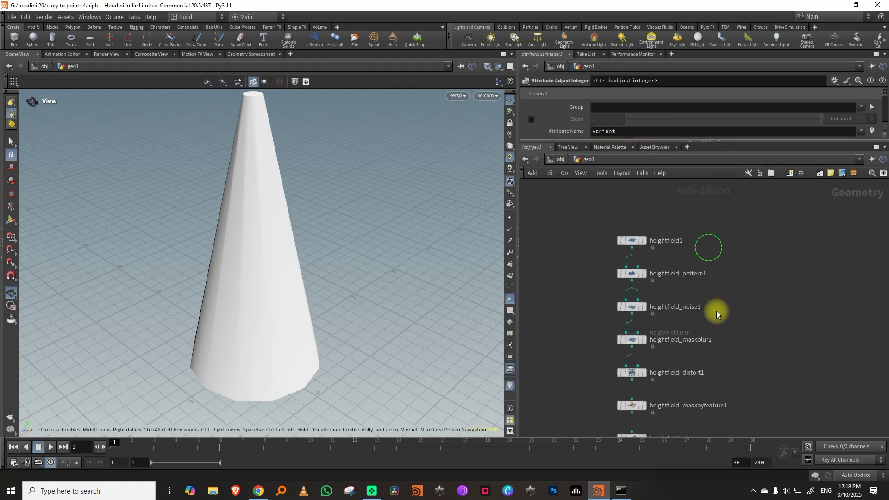
{"action": "left_click", "coordinate": [642, 240]}
{"action": "key", "text": "space"}
{"action": "key", "text": "g"}
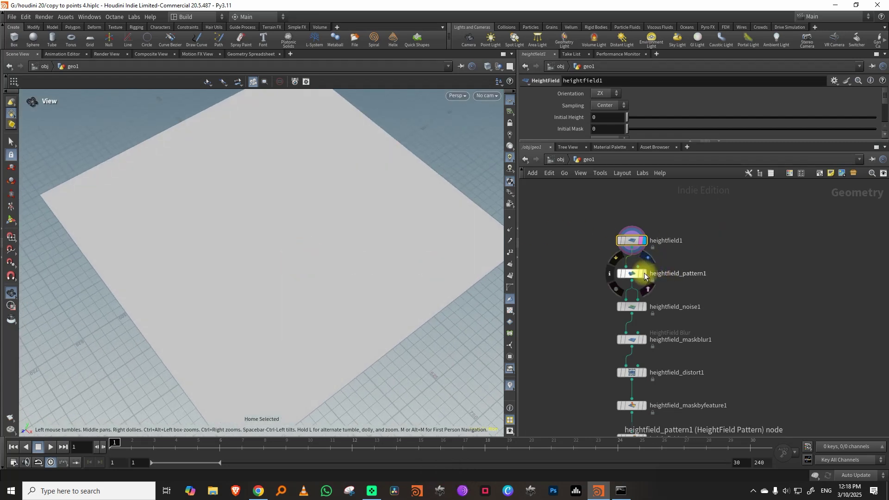
Step: Display heightfield_pattern1, compare its mask with Distort Pattern off and on, and set the distortion amplitude to 190
{"action": "left_click", "coordinate": [643, 274]}
{"action": "left_click_drag", "start_coordinate": [368, 251], "coordinate": [355, 253]}
{"action": "left_click_drag", "start_coordinate": [654, 140], "coordinate": [654, 253]}
{"action": "left_click_drag", "start_coordinate": [885, 141], "coordinate": [878, 220]}
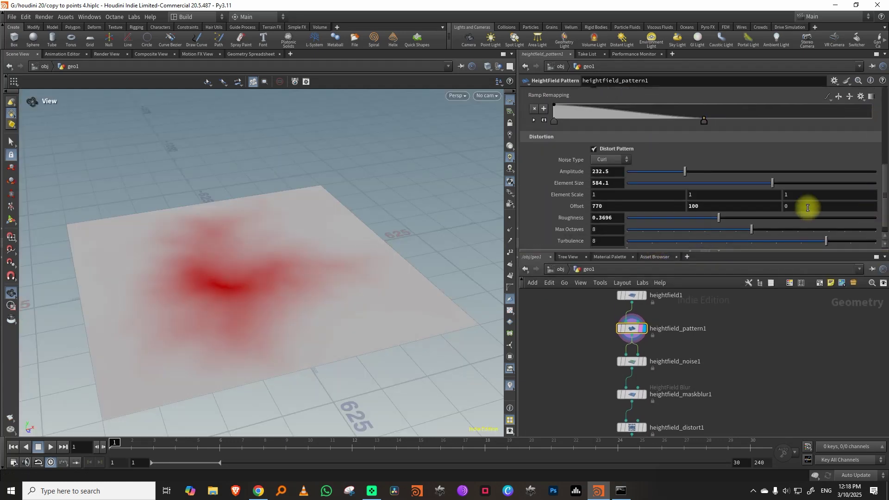
{"action": "left_click", "coordinate": [594, 149]}
{"action": "left_click_drag", "start_coordinate": [317, 280], "coordinate": [373, 308]}
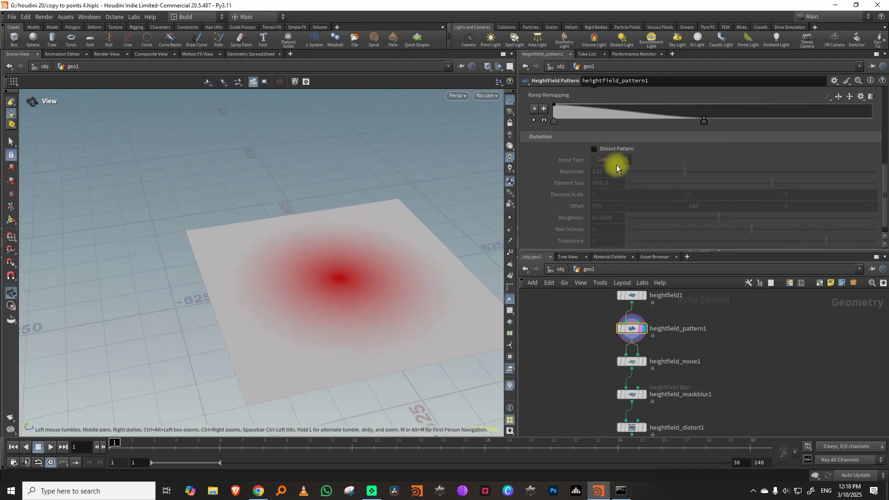
{"action": "left_click", "coordinate": [594, 149]}
{"action": "mouse_move", "coordinate": [686, 172]}
{"action": "left_mouse_down"}
{"action": "mouse_move", "coordinate": [629, 178]}
{"action": "mouse_move", "coordinate": [724, 176]}
{"action": "mouse_move", "coordinate": [659, 178]}
{"action": "mouse_move", "coordinate": [674, 176]}
{"action": "left_mouse_up"}
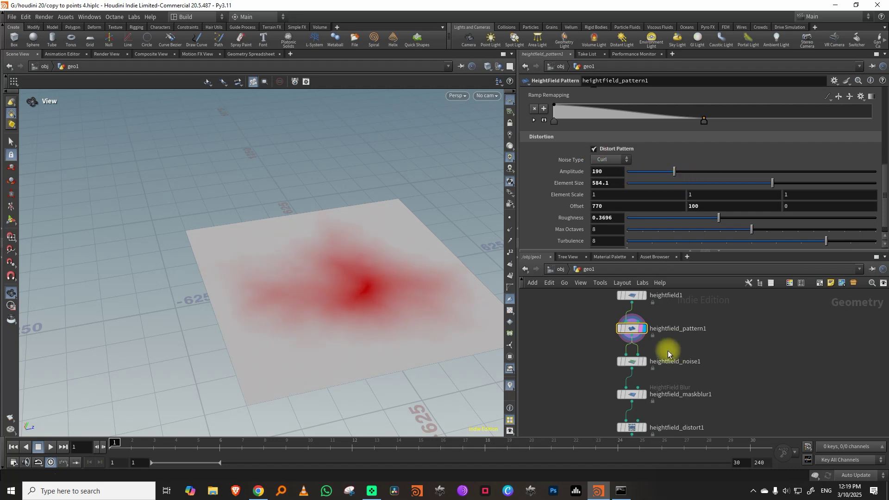
Step: Display heightfield_noise1 and compare the terrain with its mask input disconnected from heightfield_pattern1 and reconnected
{"action": "left_click", "coordinate": [641, 362]}
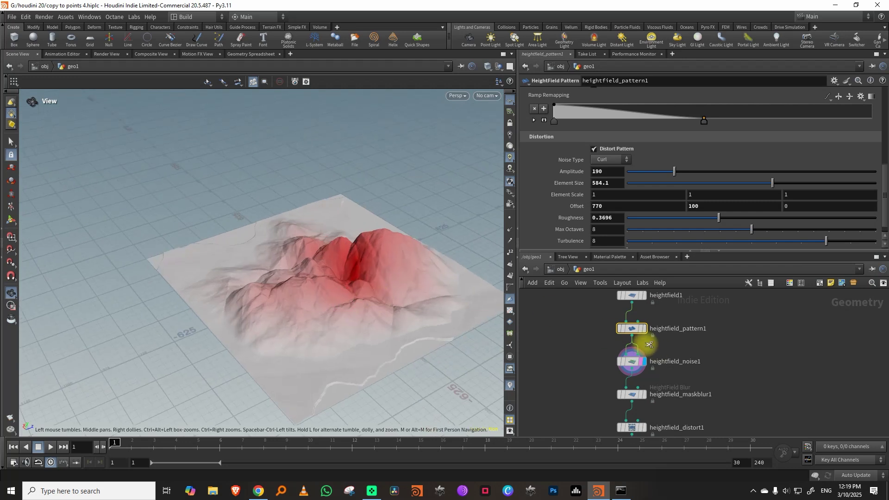
{"action": "left_click_drag", "start_coordinate": [491, 347], "coordinate": [410, 293]}
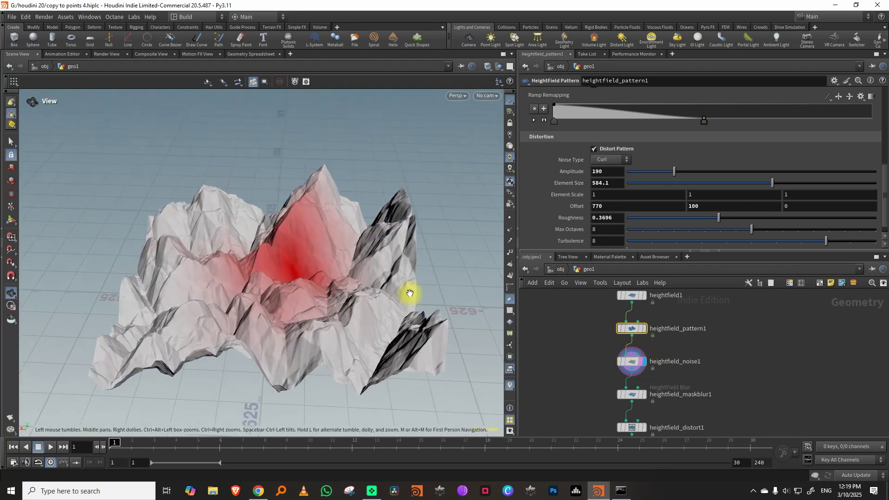
{"action": "left_click", "coordinate": [632, 337]}
{"action": "left_click", "coordinate": [642, 348]}
{"action": "left_click", "coordinate": [631, 335]}
{"action": "left_click", "coordinate": [634, 356]}
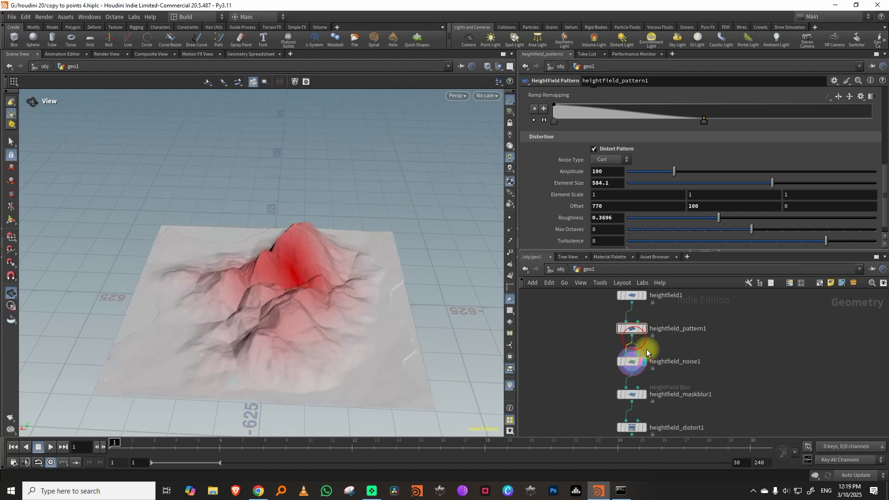
Step: Display heightfield_maskblur1 and heightfield_distort1 in turn, examining the blurred and distorted terrain and their settings
{"action": "middle_click_drag", "start_coordinate": [707, 353], "coordinate": [689, 320]}
{"action": "left_click", "coordinate": [630, 357]}
{"action": "left_click", "coordinate": [619, 358]}
{"action": "left_click_drag", "start_coordinate": [441, 363], "coordinate": [323, 356]}
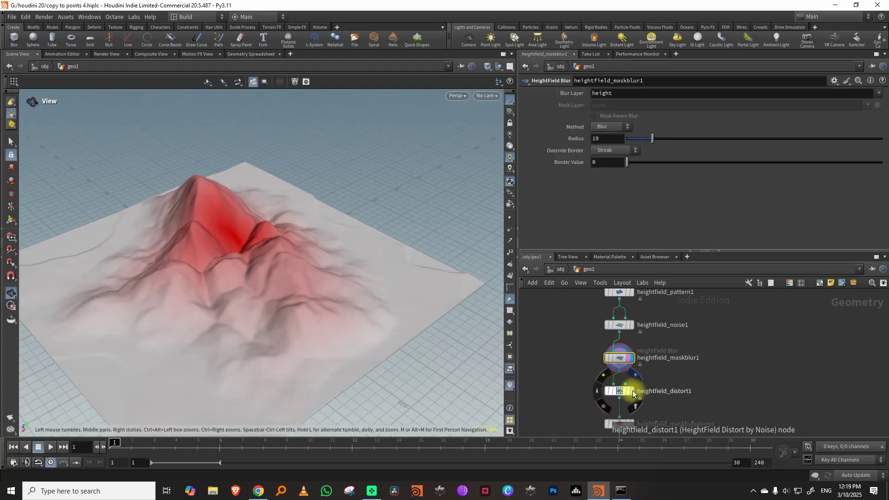
{"action": "left_click", "coordinate": [631, 390]}
{"action": "left_click", "coordinate": [619, 390]}
{"action": "left_click_drag", "start_coordinate": [291, 324], "coordinate": [255, 227]}
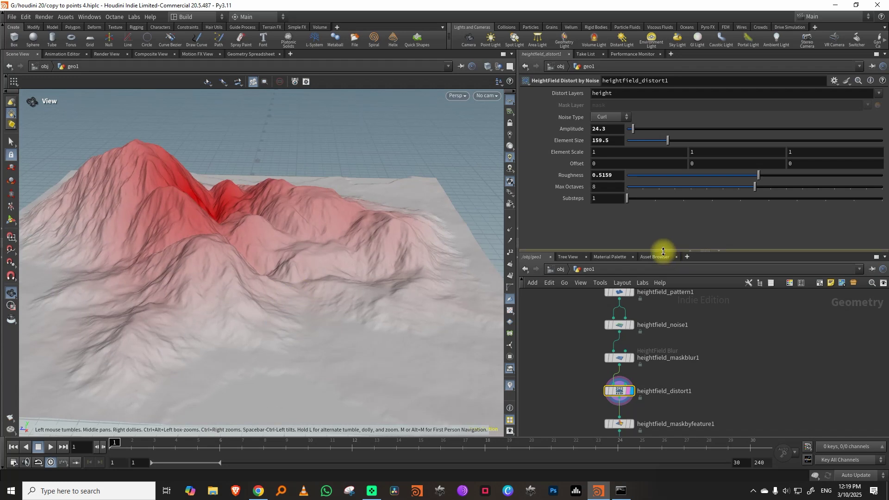
{"action": "left_click_drag", "start_coordinate": [662, 251], "coordinate": [653, 178]}
{"action": "left_click_drag", "start_coordinate": [242, 261], "coordinate": [263, 276]}
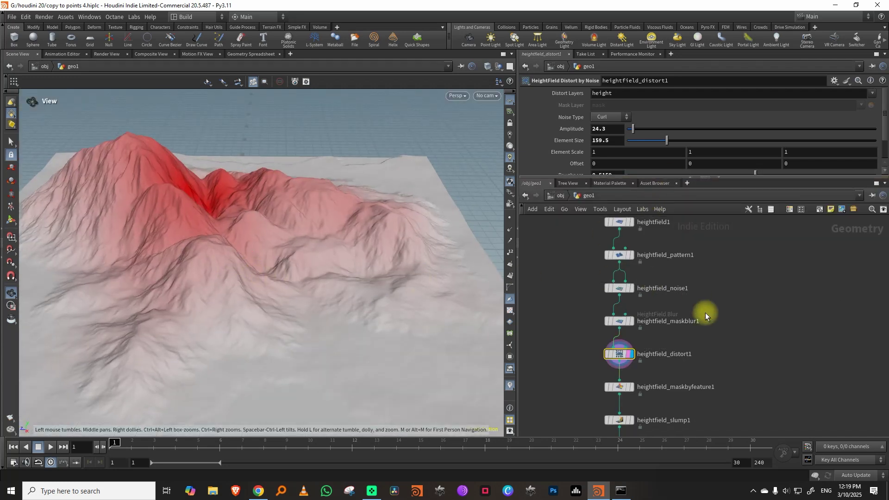
Step: Display heightfield_maskbyfeature1, and duplicate the five nodes from heightfield1 through heightfield_distort1 beside the original chain
{"action": "middle_click_drag", "start_coordinate": [704, 314], "coordinate": [708, 281]}
{"action": "left_click", "coordinate": [634, 352]}
{"action": "left_click_drag", "start_coordinate": [636, 178], "coordinate": [671, 172]}
{"action": "scroll", "coordinate": [710, 304], "scroll_direction": "down", "scroll_amount": 4}
{"action": "left_click_drag", "start_coordinate": [615, 217], "coordinate": [668, 326]}
{"action": "key", "text": "ctrl+c"}
{"action": "key", "text": "ctrl+v"}
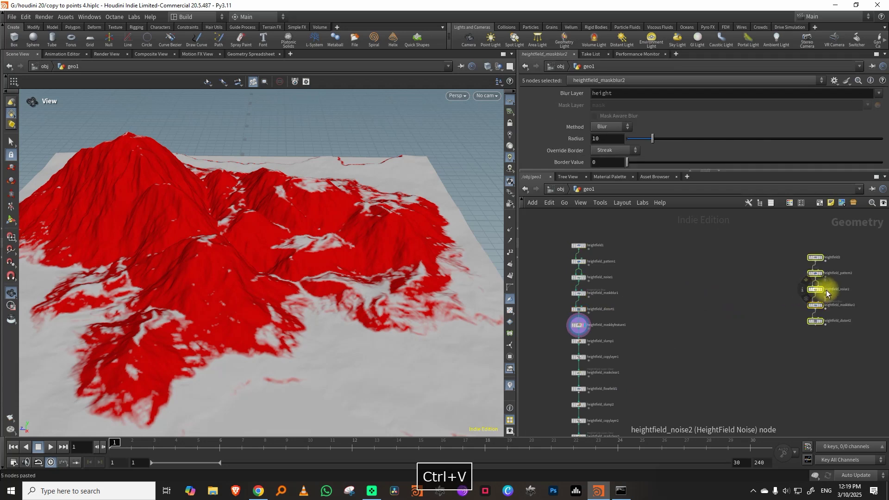
Step: Select heightfield_distort2 at the end of the duplicated chain and display its terrain
{"action": "middle_click_drag", "start_coordinate": [820, 292], "coordinate": [768, 268]}
{"action": "left_click", "coordinate": [768, 270]}
{"action": "scroll", "coordinate": [755, 299], "scroll_direction": "up", "scroll_amount": 3}
{"action": "left_click", "coordinate": [690, 313]}
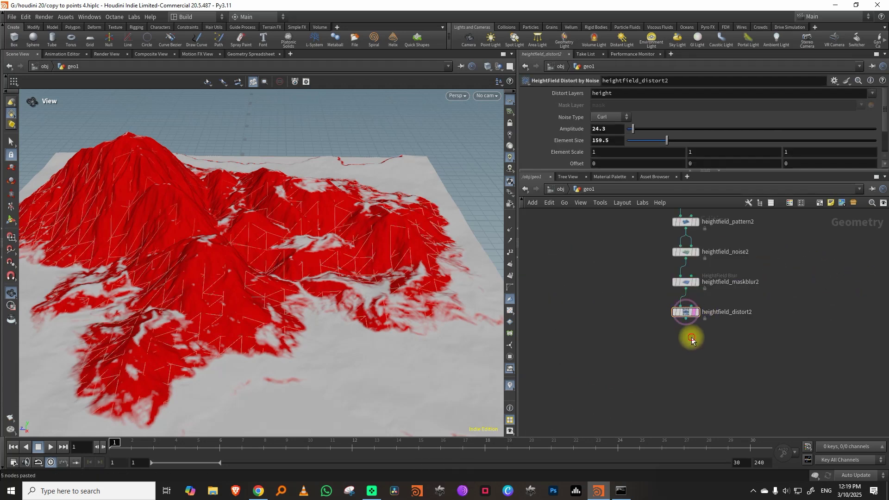
{"action": "left_click", "coordinate": [697, 315]}
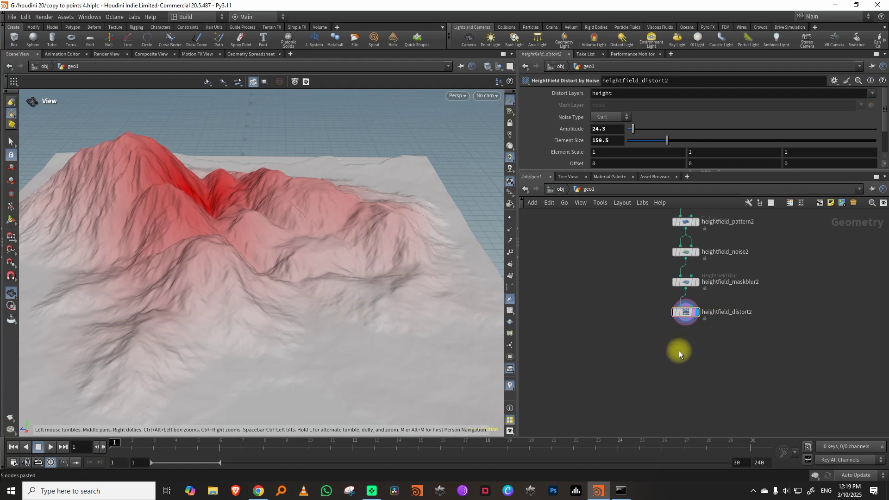
Step: Add a HeightField Mask by Feature node below heightfield_distort2 and display its mask
{"action": "key", "text": "Tab"}
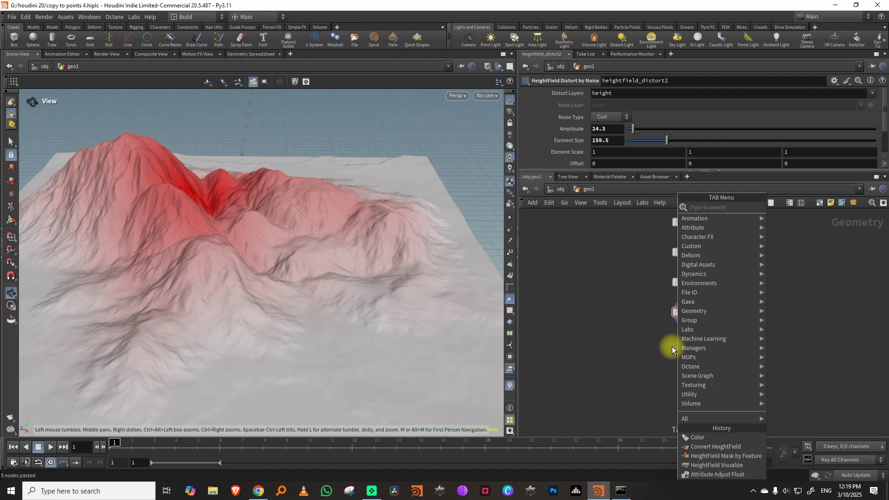
{"action": "type", "text": "mas"}
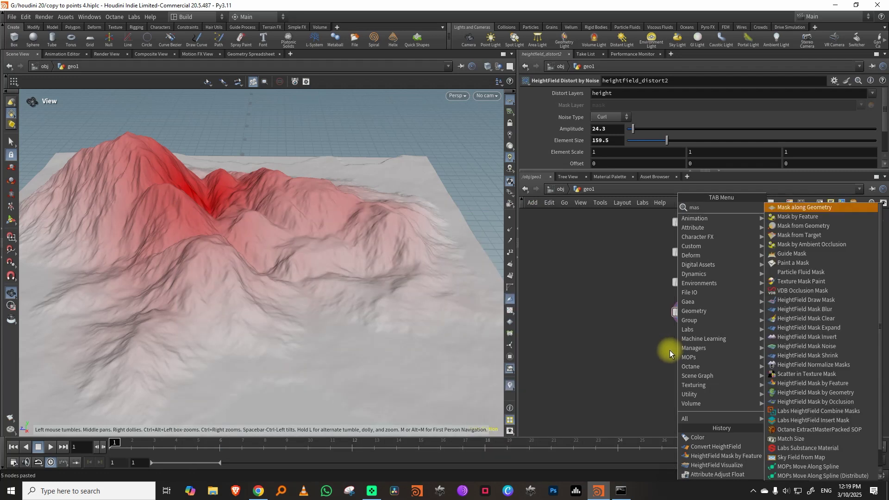
{"action": "type", "text": "kby"}
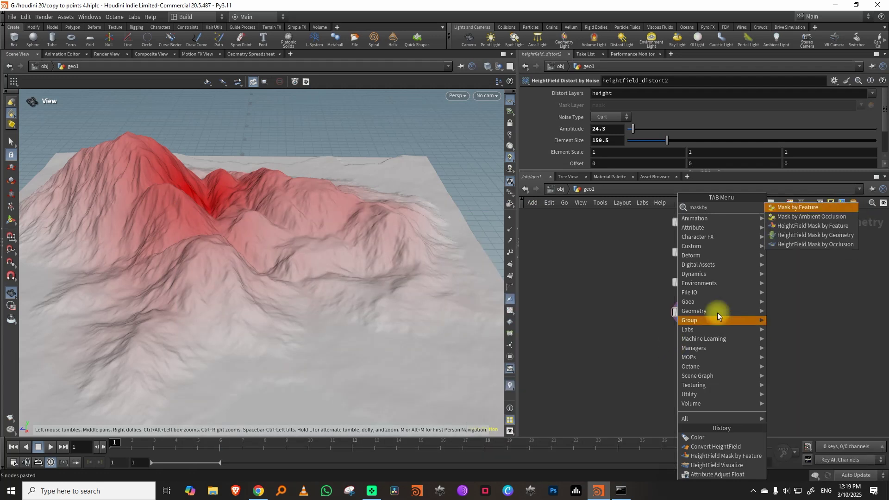
{"action": "left_click", "coordinate": [818, 227]}
{"action": "left_click", "coordinate": [685, 360]}
{"action": "left_click", "coordinate": [694, 357]}
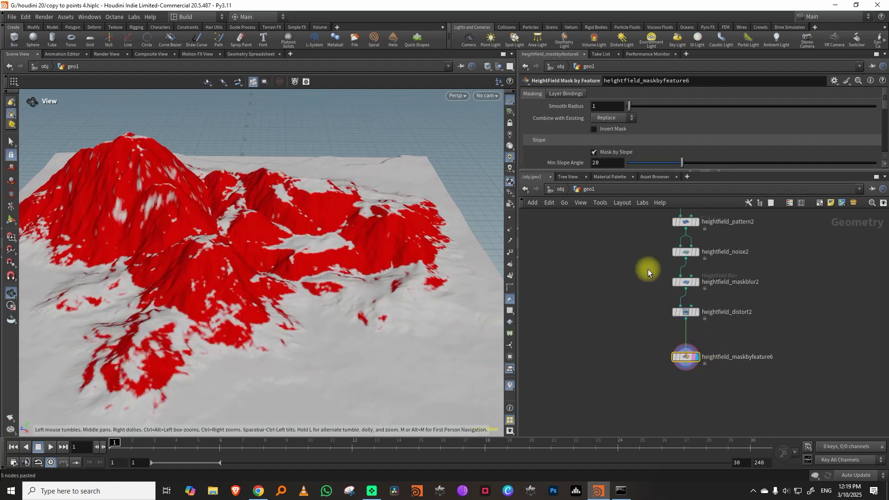
Step: Add a HeightField Slump node below heightfield_maskbyfeature6, connected to the end of the duplicated chain
{"action": "scroll", "coordinate": [620, 301], "scroll_direction": "down", "scroll_amount": 2}
{"action": "key", "text": "Tab"}
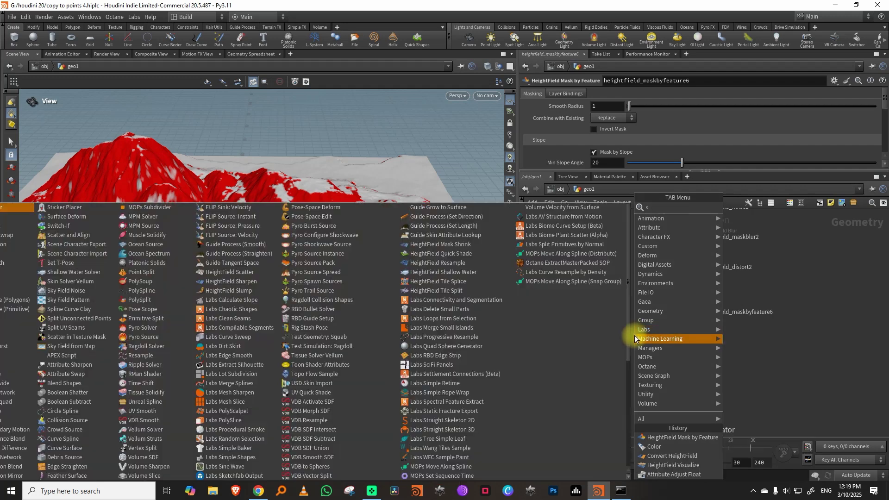
{"action": "type", "text": "slump"}
{"action": "key", "text": "Return"}
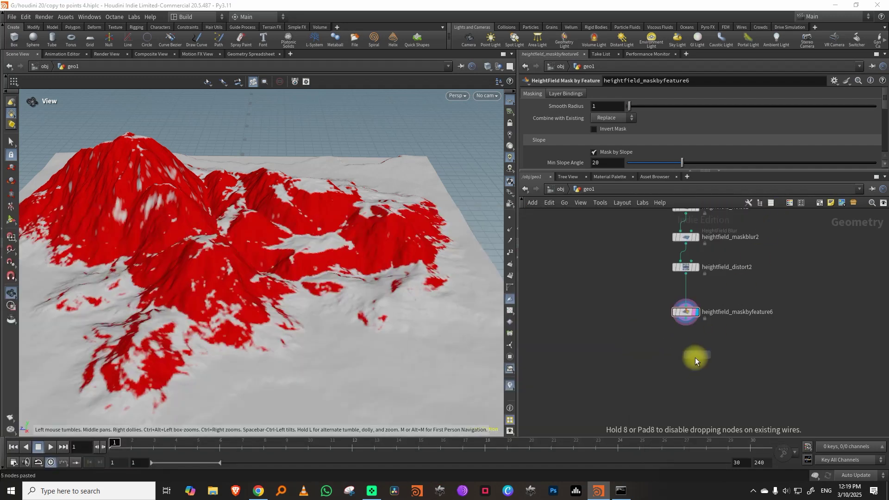
{"action": "left_click", "coordinate": [682, 364]}
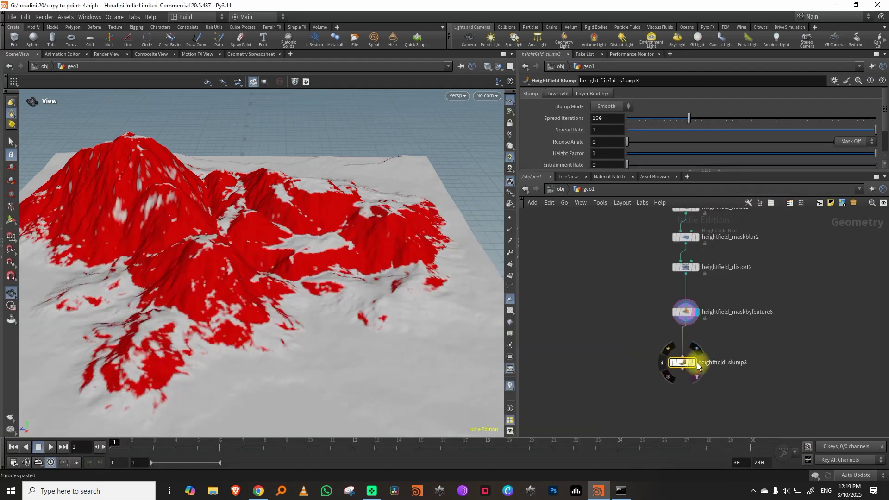
Step: Set heightfield_slump3 to 212 spread iterations and a spread rate of 0.821, and give it a moderate repose angle
{"action": "left_click_drag", "start_coordinate": [690, 119], "coordinate": [722, 120]}
{"action": "left_click_drag", "start_coordinate": [631, 149], "coordinate": [665, 144]}
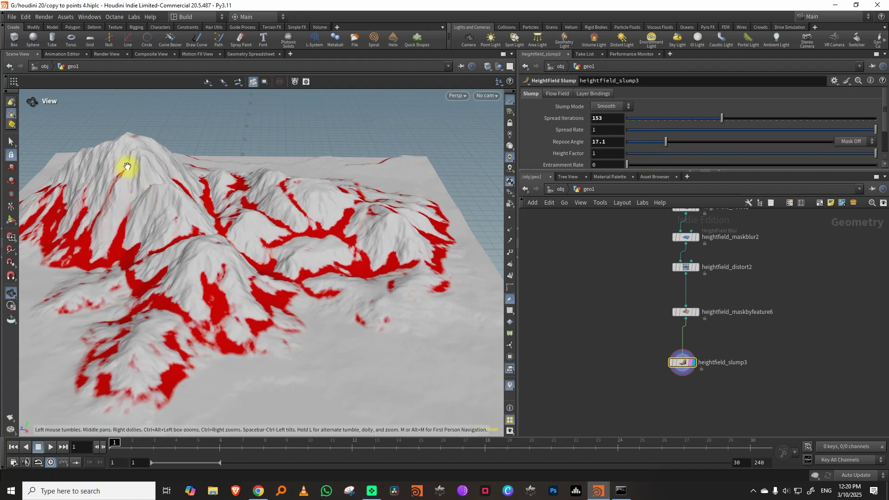
{"action": "left_click_drag", "start_coordinate": [674, 144], "coordinate": [650, 144]}
{"action": "mouse_move", "coordinate": [791, 129]}
{"action": "left_mouse_down"}
{"action": "mouse_move", "coordinate": [704, 129]}
{"action": "mouse_move", "coordinate": [796, 131]}
{"action": "mouse_move", "coordinate": [787, 131]}
{"action": "left_mouse_up"}
{"action": "left_click_drag", "start_coordinate": [655, 171], "coordinate": [661, 143]}
{"action": "middle_click_drag", "start_coordinate": [624, 287], "coordinate": [615, 236]}
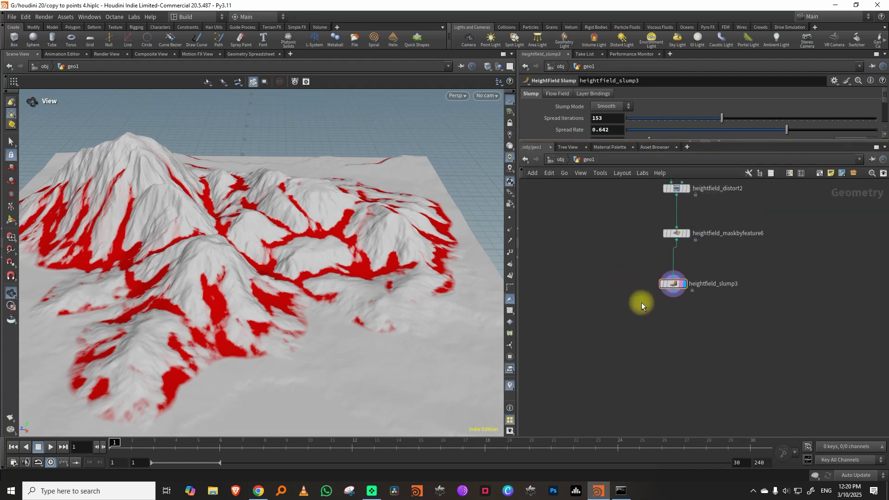
{"action": "left_click_drag", "start_coordinate": [341, 251], "coordinate": [377, 263]}
{"action": "left_click_drag", "start_coordinate": [788, 131], "coordinate": [830, 131]}
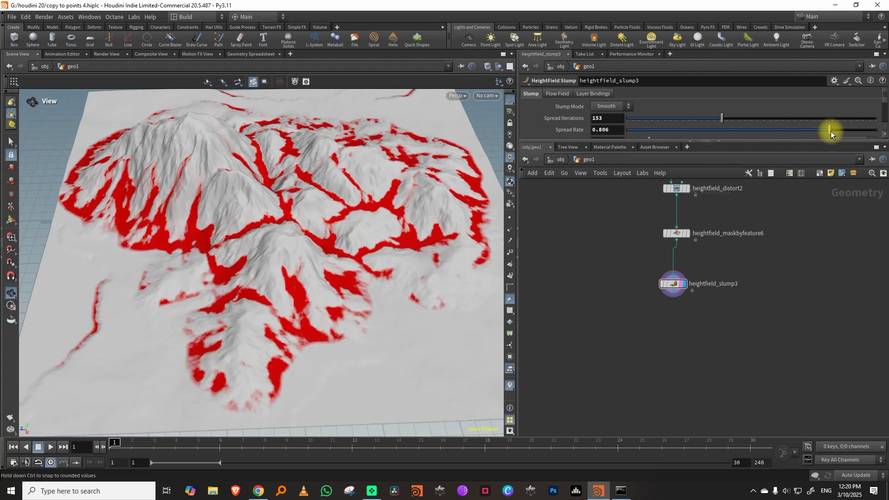
{"action": "mouse_move", "coordinate": [759, 119]}
{"action": "left_mouse_down"}
{"action": "mouse_move", "coordinate": [779, 119]}
{"action": "mouse_move", "coordinate": [746, 119]}
{"action": "mouse_move", "coordinate": [760, 120]}
{"action": "left_mouse_up"}
Step: Add a HeightField Copy Layer node below heightfield_slump3 and display it
{"action": "key", "text": "Tab"}
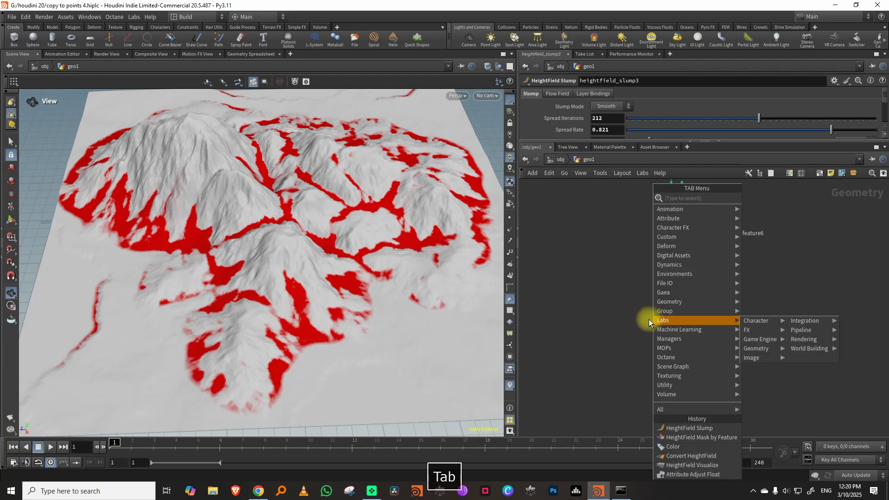
{"action": "type", "text": "copyt"}
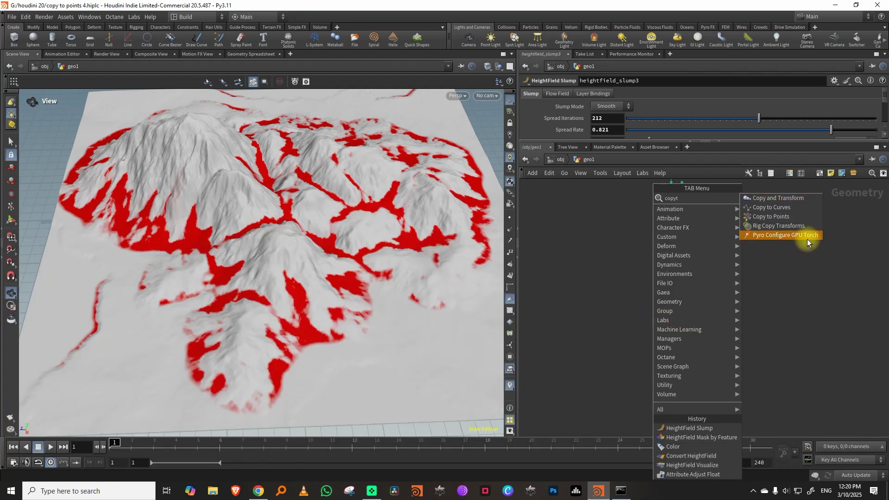
{"action": "key", "text": "BackSpace"}
{"action": "type", "text": "l"}
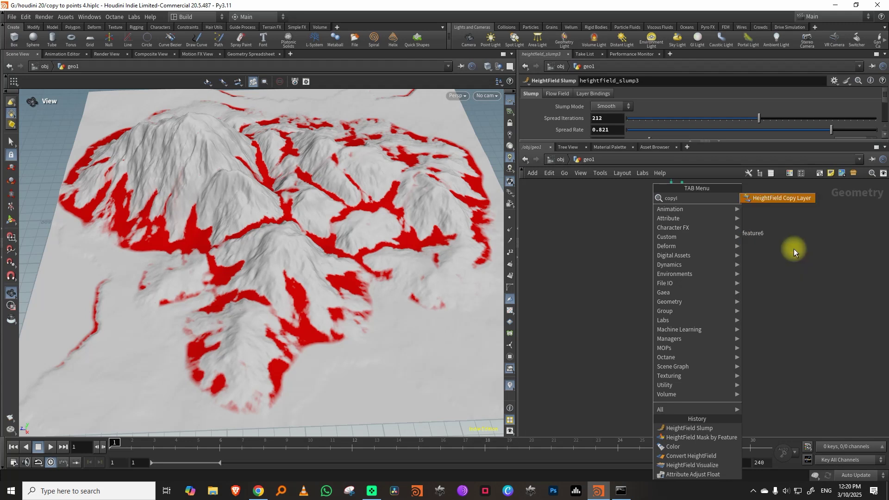
{"action": "left_click", "coordinate": [782, 197]}
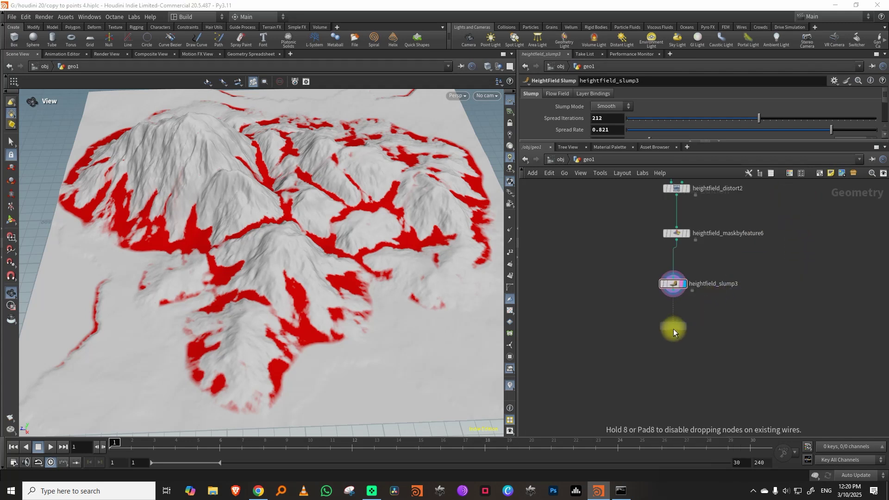
{"action": "left_click", "coordinate": [672, 330]}
{"action": "left_click", "coordinate": [666, 324]}
{"action": "left_click", "coordinate": [679, 334]}
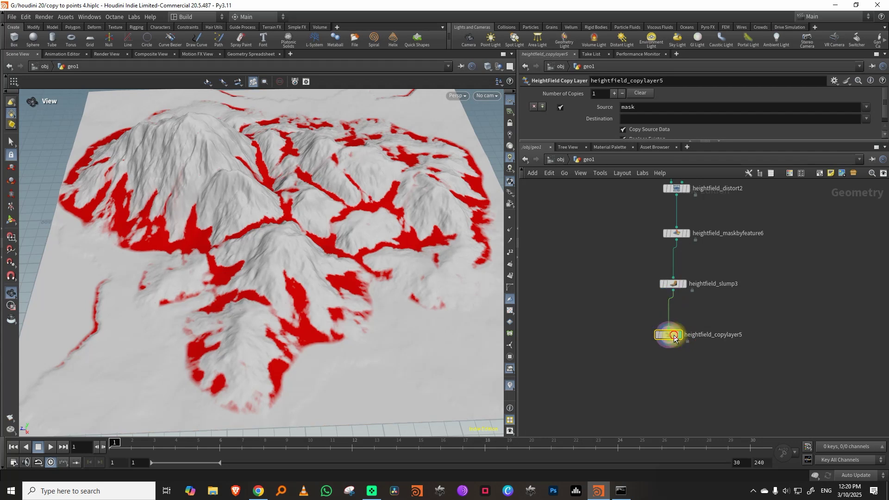
Step: Set heightfield_copylayer5 to copy the mask layer to a destination layer named slump
{"action": "left_click", "coordinate": [643, 117]}
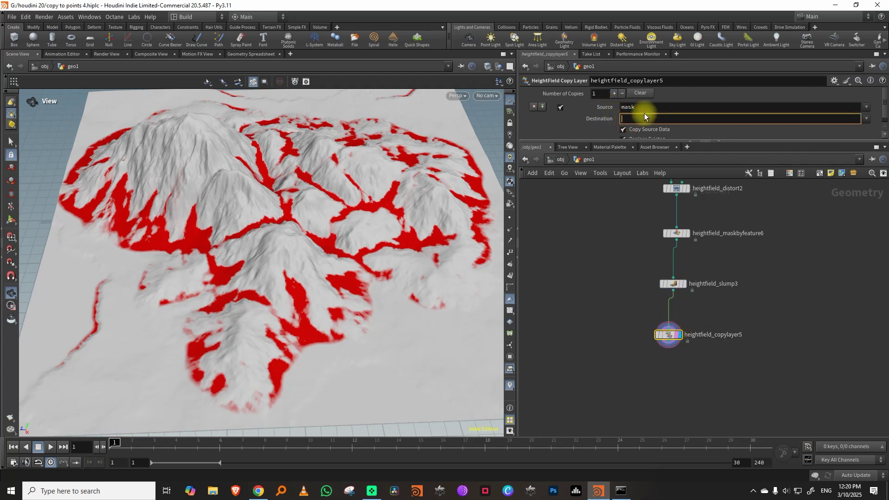
{"action": "type", "text": "slump"}
{"action": "key", "text": "Return"}
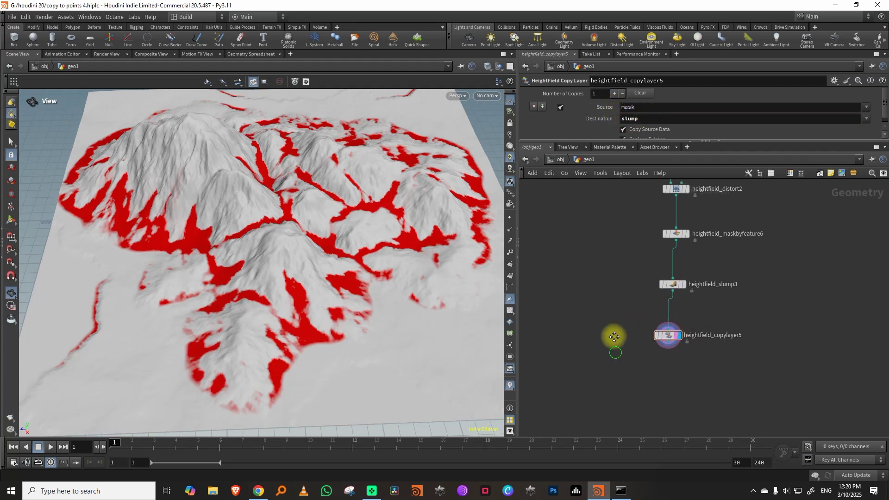
Step: Add a HeightField Flow Field node below heightfield_copylayer5 and display its flow mask
{"action": "middle_click_drag", "start_coordinate": [613, 337], "coordinate": [632, 320]}
{"action": "key", "text": "Tab"}
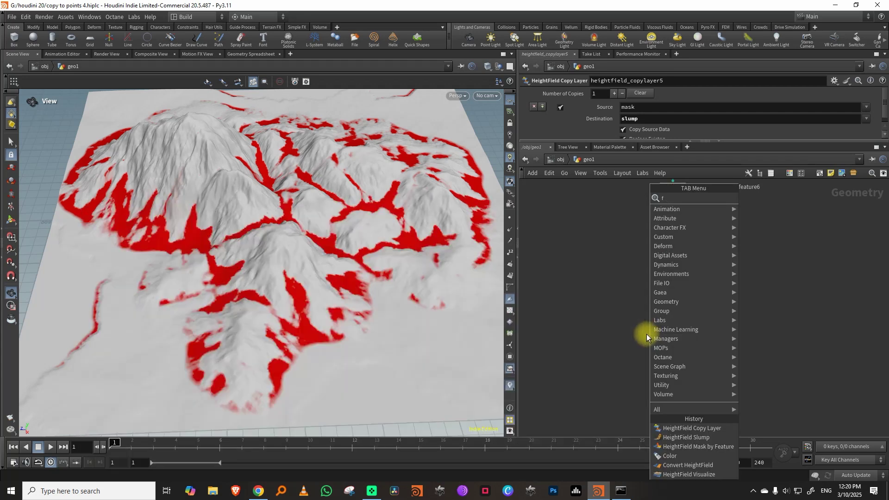
{"action": "type", "text": "flow"}
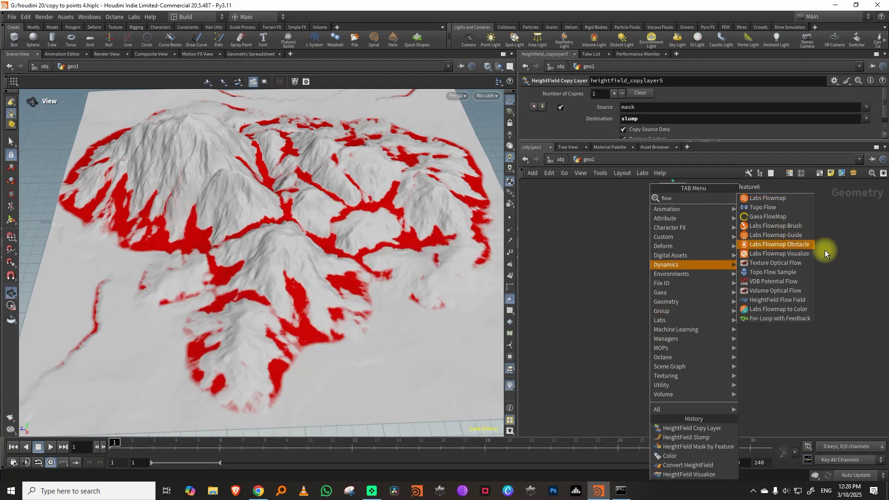
{"action": "left_click", "coordinate": [777, 300]}
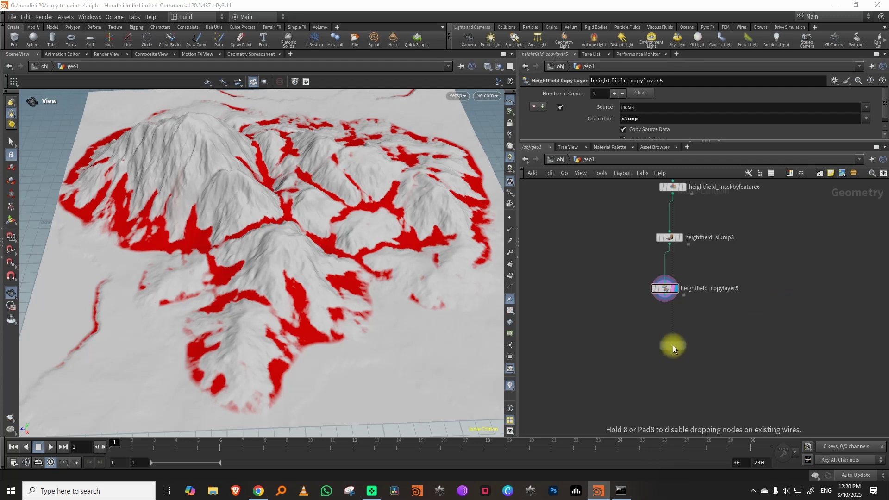
{"action": "left_click", "coordinate": [671, 343]}
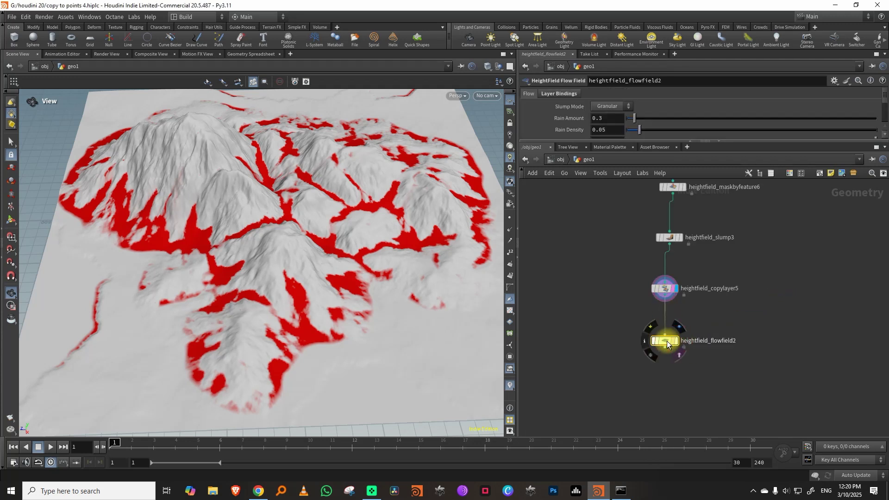
{"action": "left_click", "coordinate": [676, 361]}
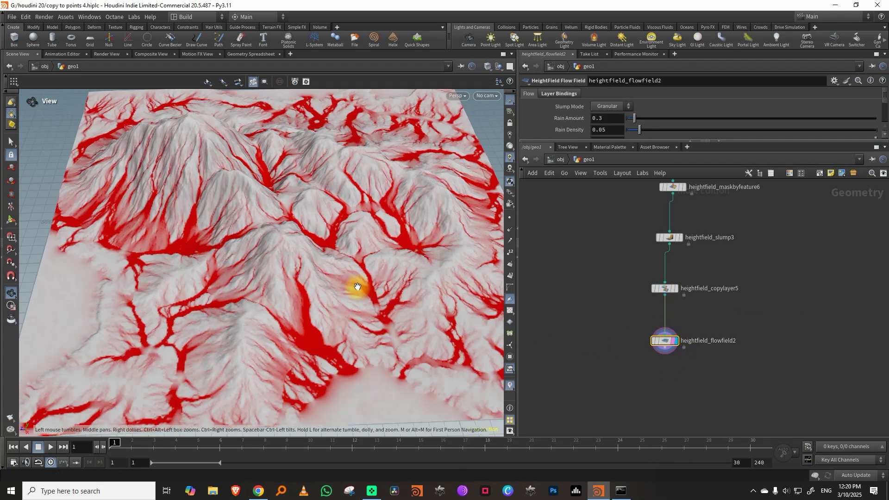
Step: Set heightfield_flowfield2 to rain amount 0.24, rain density 0.08 and 3 smoothing iterations
{"action": "left_click_drag", "start_coordinate": [652, 143], "coordinate": [654, 238]}
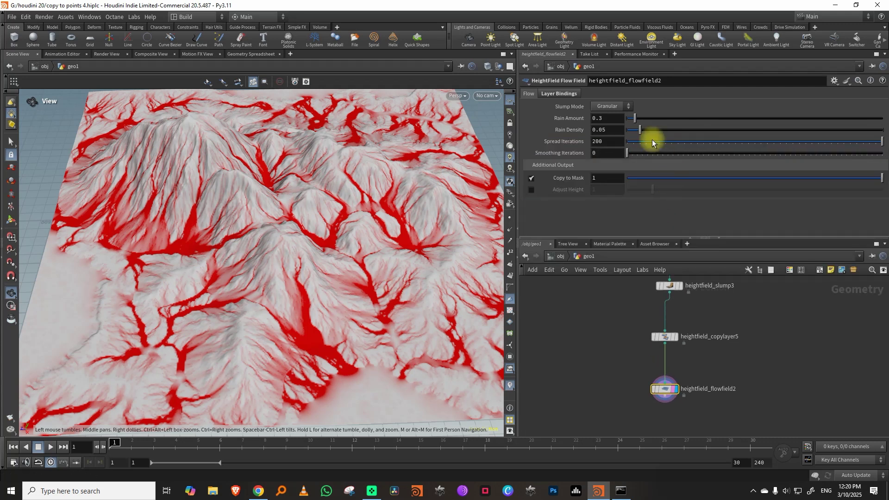
{"action": "mouse_move", "coordinate": [659, 123]}
{"action": "left_mouse_down"}
{"action": "mouse_move", "coordinate": [643, 123]}
{"action": "mouse_move", "coordinate": [682, 130]}
{"action": "mouse_move", "coordinate": [647, 128]}
{"action": "left_mouse_up"}
{"action": "left_click", "coordinate": [633, 119]}
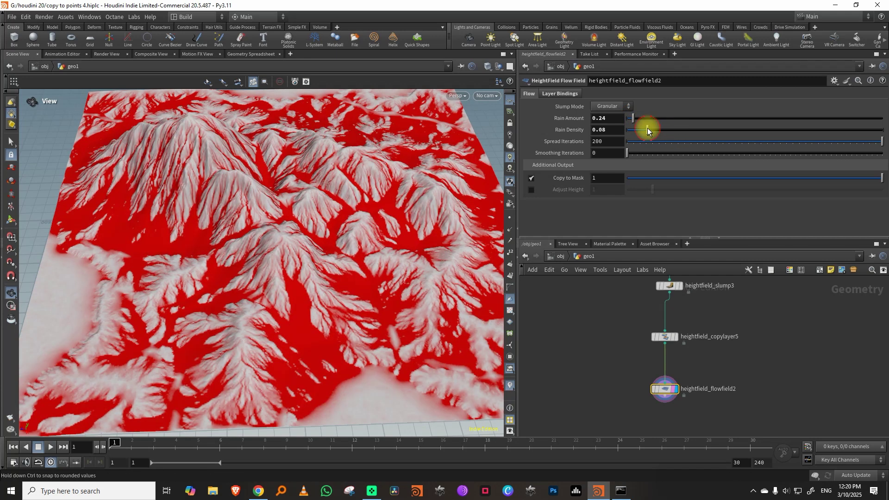
{"action": "left_click", "coordinate": [651, 154]}
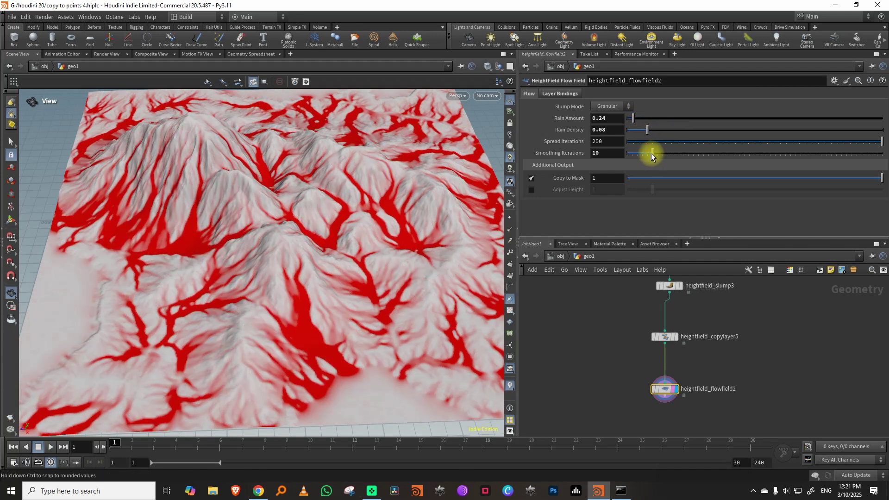
{"action": "left_click_drag", "start_coordinate": [641, 155], "coordinate": [635, 154]}
Step: Toggle Adjust Height on heightfield_flowfield2 to compare the terrain up close, leaving it enabled
{"action": "left_click", "coordinate": [532, 190]}
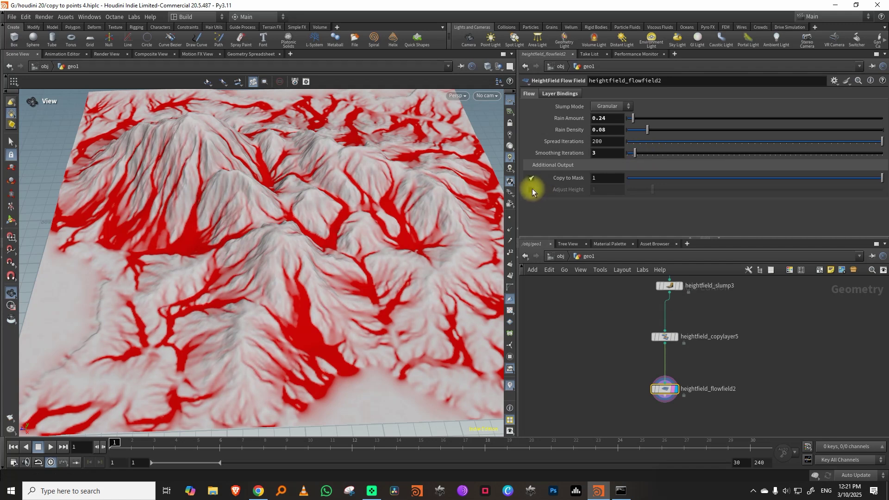
{"action": "left_click_drag", "start_coordinate": [236, 222], "coordinate": [294, 182]}
{"action": "left_click", "coordinate": [531, 190]}
{"action": "left_click", "coordinate": [531, 189]}
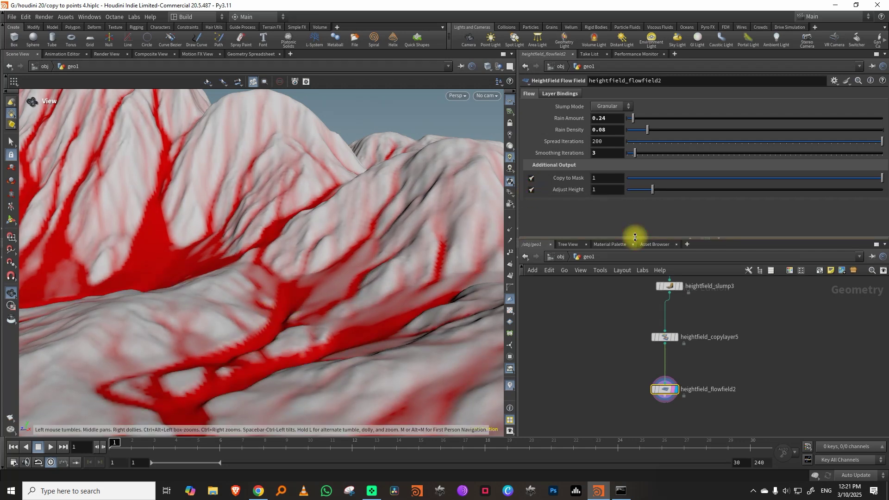
Step: Duplicate heightfield_slump3 below heightfield_flowfield2, display the copy and set its spread iterations to 88
{"action": "left_click_drag", "start_coordinate": [631, 234], "coordinate": [631, 139]}
{"action": "scroll", "coordinate": [288, 298], "scroll_direction": "down", "scroll_amount": 5}
{"action": "mouse_move", "coordinate": [288, 298]}
{"action": "left_mouse_down"}
{"action": "mouse_move", "coordinate": [308, 301]}
{"action": "mouse_move", "coordinate": [284, 307]}
{"action": "mouse_move", "coordinate": [297, 305]}
{"action": "left_mouse_up"}
{"action": "left_click", "coordinate": [669, 238]}
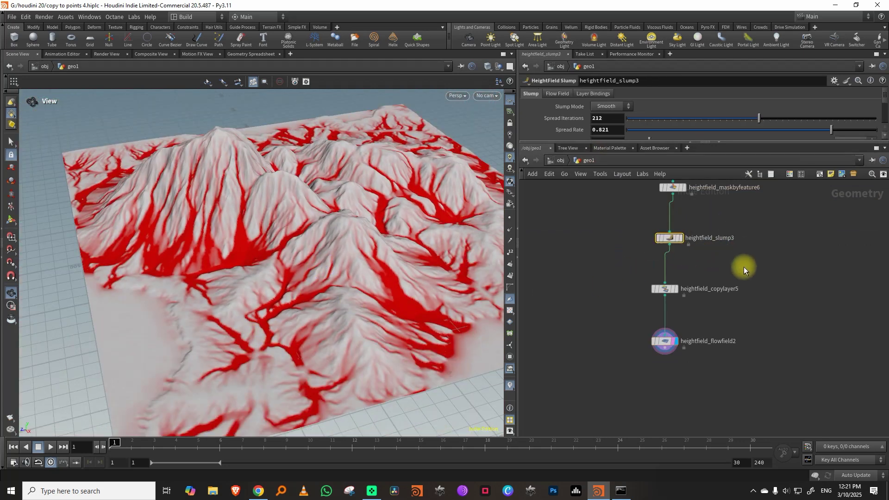
{"action": "key", "text": "ctrl+c"}
{"action": "left_click_drag", "start_coordinate": [736, 269], "coordinate": [693, 394]}
{"action": "left_click", "coordinate": [703, 394]}
{"action": "left_click_drag", "start_coordinate": [759, 118], "coordinate": [681, 122]}
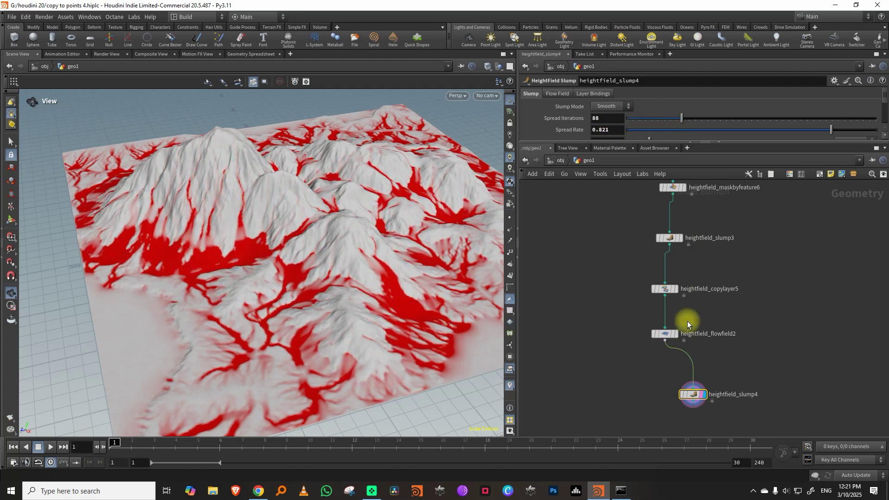
Step: Move heightfield_copylayer5 out of the middle of the chain, reconnect it below heightfield_slump4 and display it
{"action": "middle_click_drag", "start_coordinate": [689, 391], "coordinate": [648, 317]}
{"action": "left_click_drag", "start_coordinate": [648, 317], "coordinate": [630, 308]}
{"action": "left_click_drag", "start_coordinate": [588, 229], "coordinate": [678, 197]}
{"action": "middle_click_drag", "start_coordinate": [711, 246], "coordinate": [689, 235]}
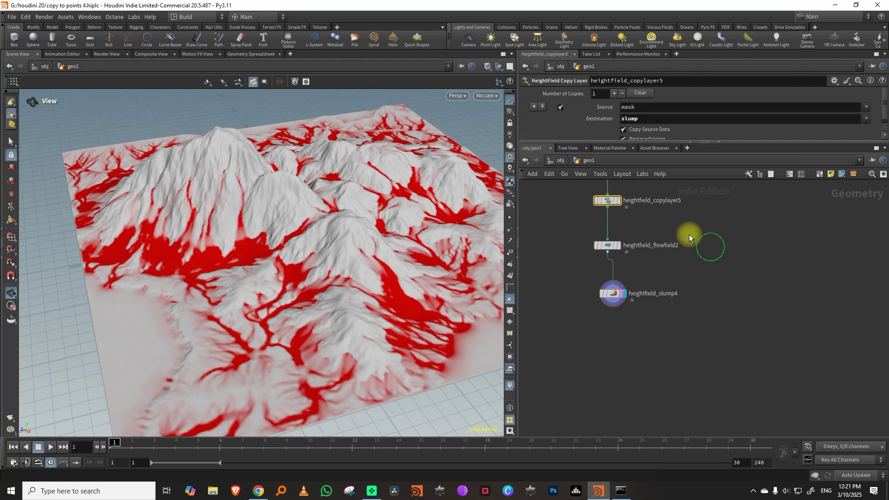
{"action": "middle_click_drag", "start_coordinate": [634, 184], "coordinate": [627, 277]}
{"action": "left_click_drag", "start_coordinate": [604, 293], "coordinate": [632, 411]}
{"action": "middle_click_drag", "start_coordinate": [632, 412], "coordinate": [664, 279]}
{"action": "left_click", "coordinate": [641, 356]}
Step: Add a HeightField Layer Clear node for the mask layer below heightfield_copylayer5, connect it and display the cleared terrain
{"action": "key", "text": "Tab"}
{"action": "type", "text": "clear"}
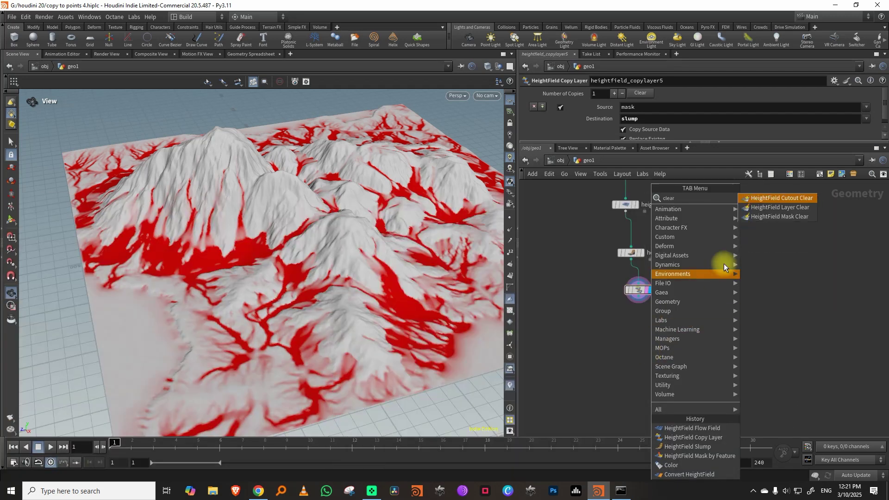
{"action": "left_click", "coordinate": [780, 206]}
{"action": "left_click", "coordinate": [628, 338]}
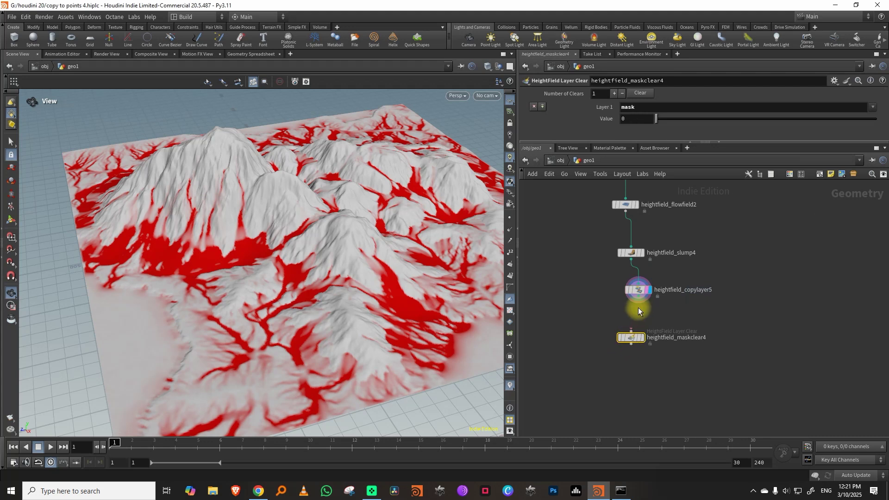
{"action": "left_click", "coordinate": [641, 337]}
{"action": "key", "text": "space"}
{"action": "left_click_drag", "start_coordinate": [317, 284], "coordinate": [334, 259]}
{"action": "left_click_drag", "start_coordinate": [631, 337], "coordinate": [631, 318]}
Step: Bypass heightfield_slump4 on and off repeatedly to compare the terrain with and without the second slump
{"action": "left_click_drag", "start_coordinate": [373, 302], "coordinate": [332, 294]}
{"action": "left_click_drag", "start_coordinate": [697, 265], "coordinate": [678, 284]}
{"action": "left_click_drag", "start_coordinate": [591, 285], "coordinate": [592, 284]}
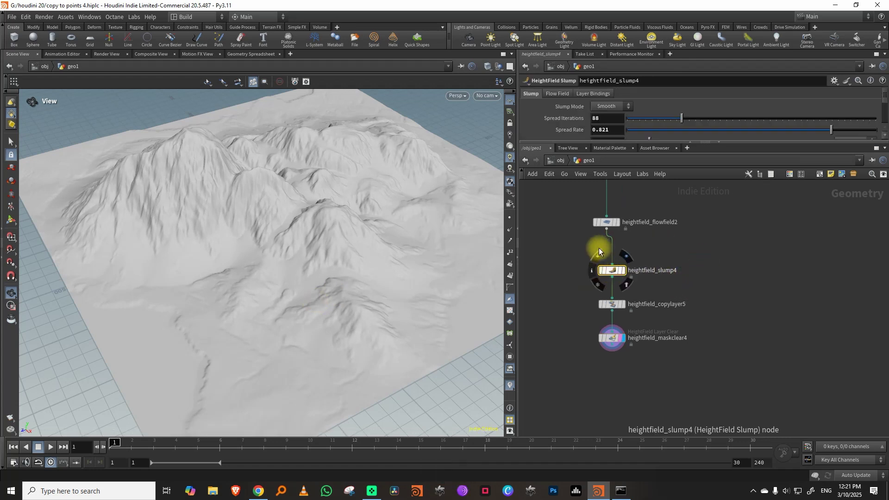
{"action": "left_click", "coordinate": [598, 254]}
{"action": "left_click", "coordinate": [598, 254]}
{"action": "left_click", "coordinate": [598, 254]}
{"action": "left_click", "coordinate": [598, 254]}
{"action": "left_click", "coordinate": [598, 254]}
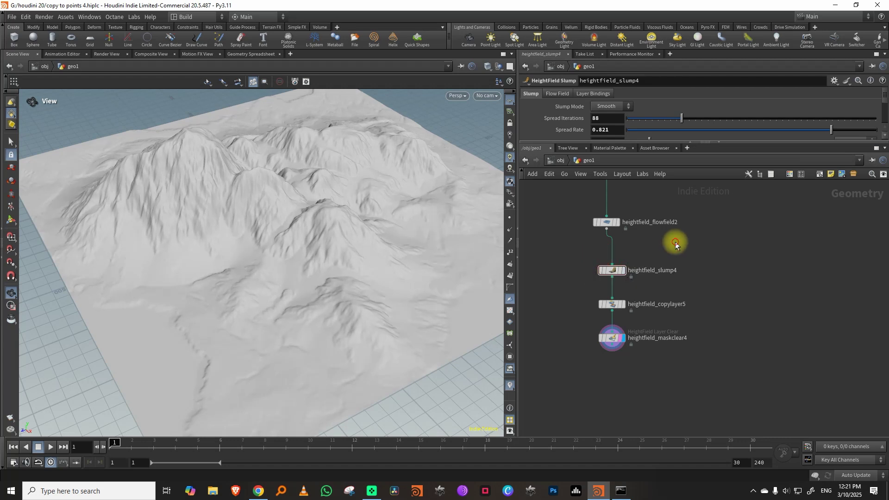
Step: Set heightfield_slump4 to 121 spread iterations, a spread rate of 0.788 and a repose angle of 5.5
{"action": "left_click", "coordinate": [647, 142]}
{"action": "left_click_drag", "start_coordinate": [724, 143], "coordinate": [695, 143]}
{"action": "mouse_move", "coordinate": [628, 150]}
{"action": "left_mouse_down"}
{"action": "mouse_move", "coordinate": [695, 143]}
{"action": "mouse_move", "coordinate": [630, 159]}
{"action": "left_mouse_up"}
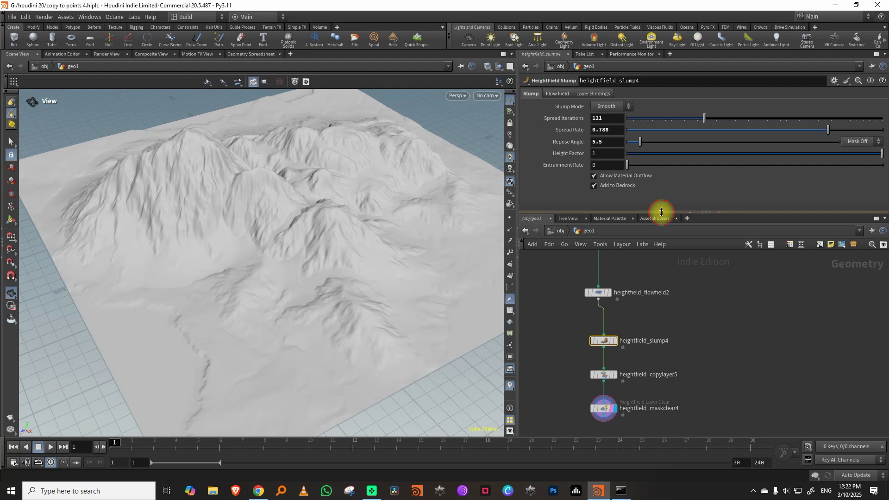
{"action": "left_click_drag", "start_coordinate": [661, 212], "coordinate": [661, 153]}
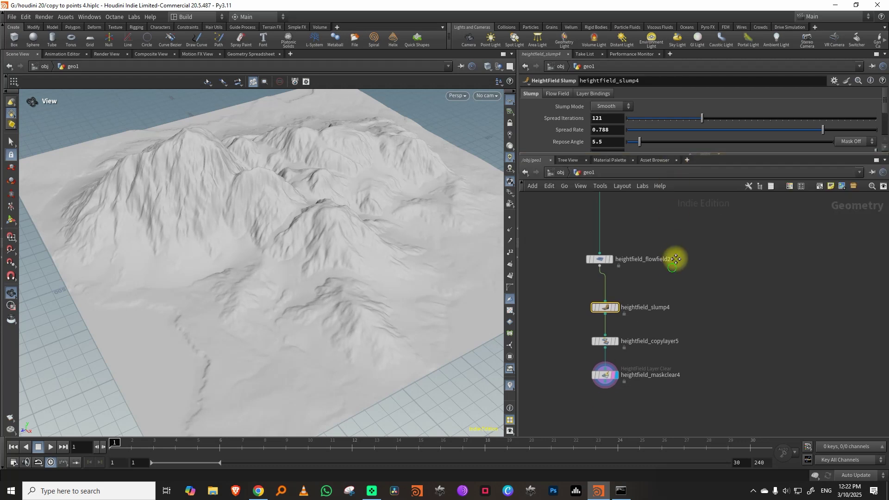
Step: Add a second HeightField Flow Field node below heightfield_maskclear4
{"action": "scroll", "coordinate": [648, 313], "scroll_direction": "up", "scroll_amount": 3}
{"action": "left_click_drag", "start_coordinate": [491, 280], "coordinate": [259, 268]}
{"action": "key", "text": "Tab"}
{"action": "type", "text": "flow"}
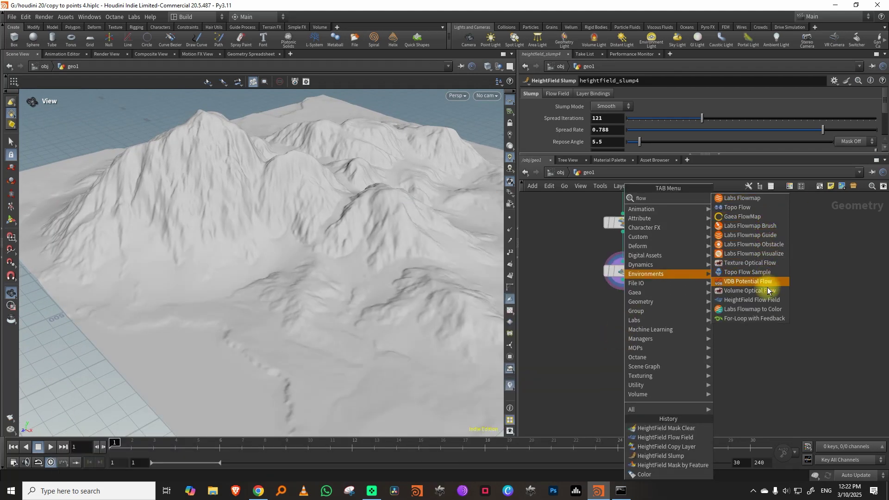
{"action": "left_click", "coordinate": [759, 302]}
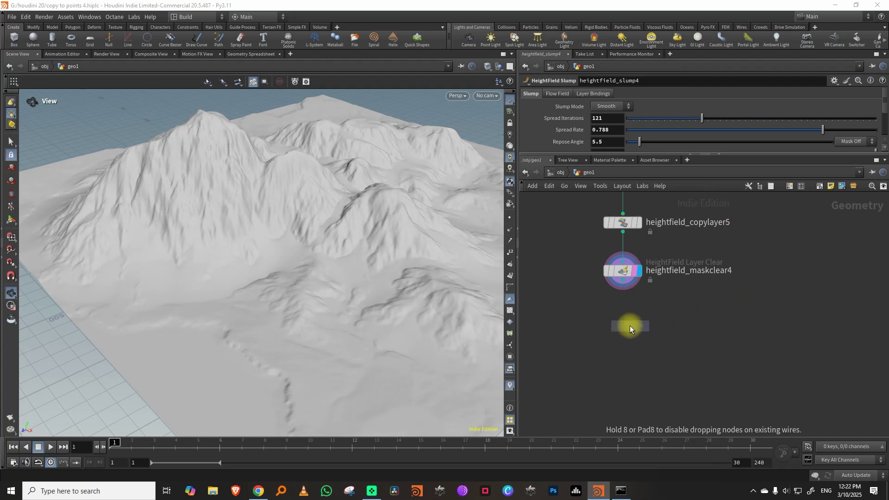
{"action": "left_click", "coordinate": [630, 325]}
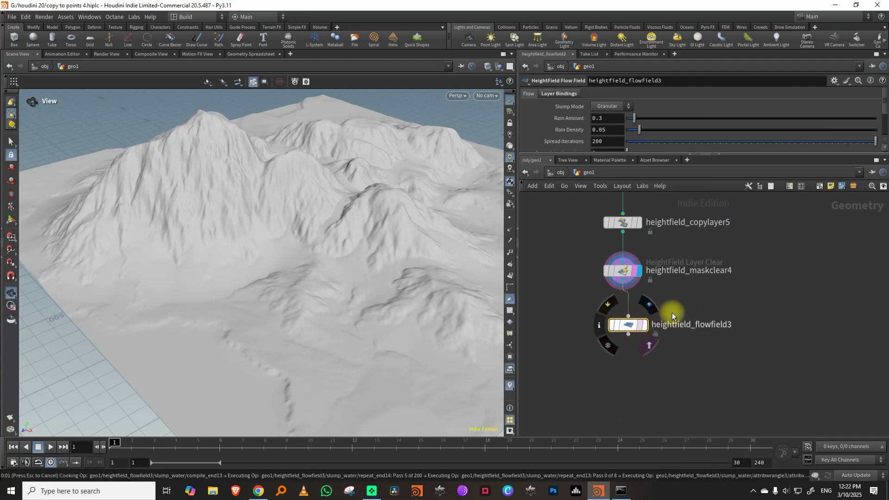
Step: Inspect the full list of volumes stored at heightfield_maskclear4, and delete the heightfield_flowfield3 node
{"action": "key", "text": "r"}
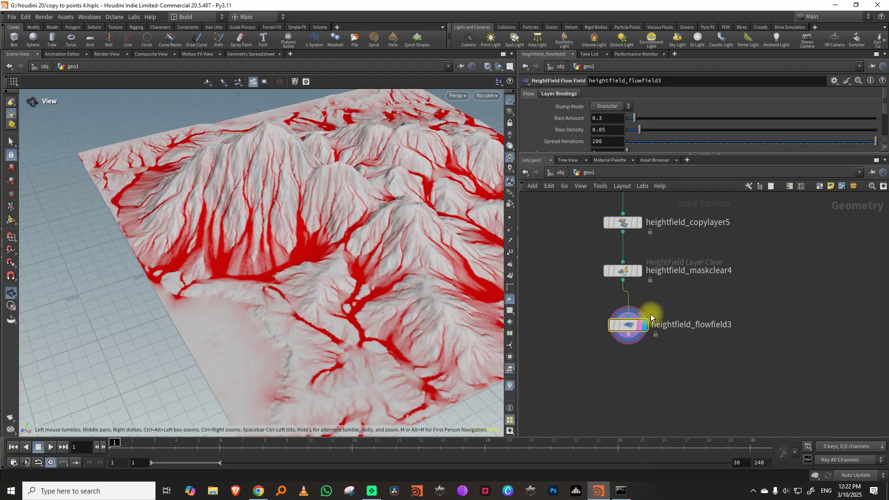
{"action": "left_click", "coordinate": [635, 275]}
{"action": "left_click", "coordinate": [593, 270]}
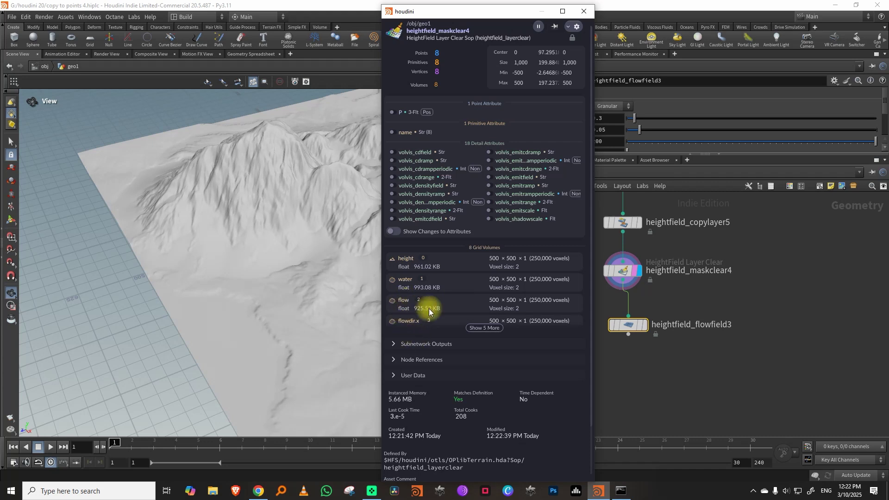
{"action": "left_click", "coordinate": [483, 328]}
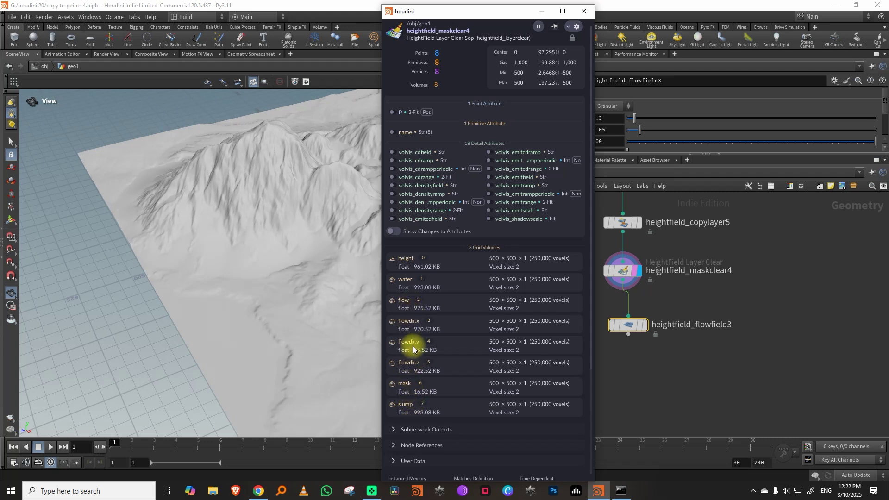
{"action": "key", "text": "Delete"}
{"action": "key", "text": "Tab"}
{"action": "left_click", "coordinate": [593, 340]}
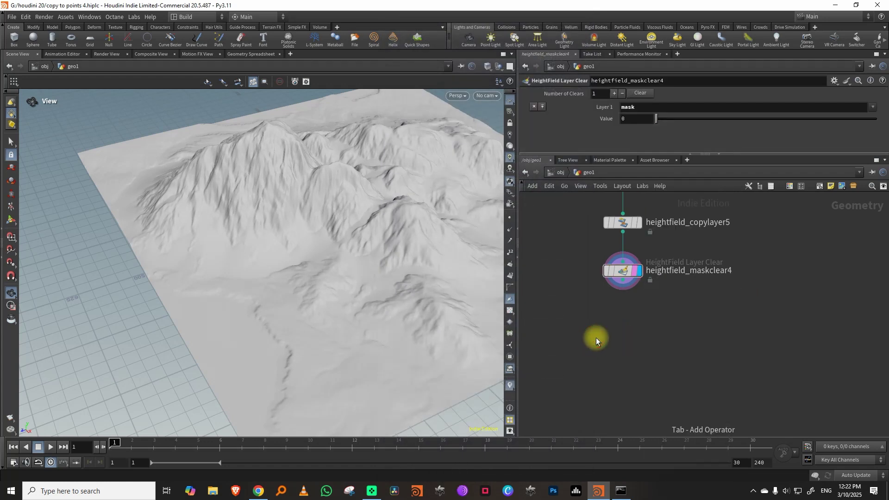
{"action": "key", "text": "Tab"}
{"action": "mouse_move", "coordinate": [617, 354]}
{"action": "type", "text": "maskby"}
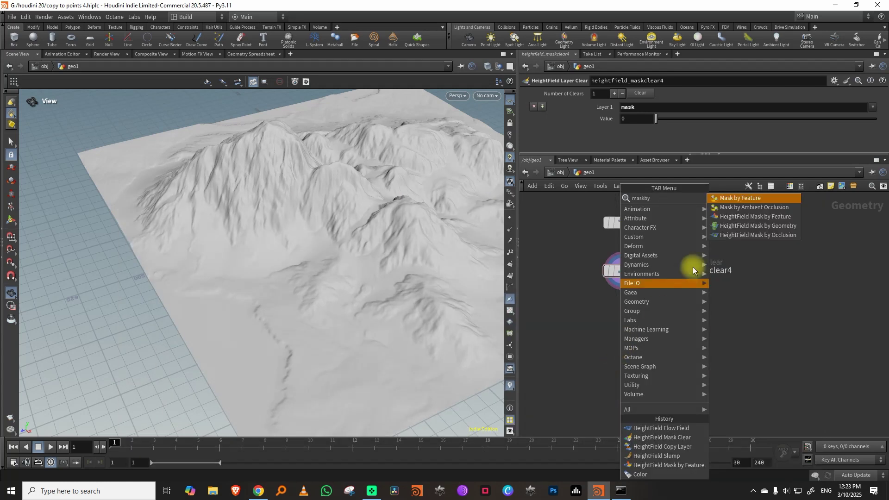
{"action": "left_click", "coordinate": [762, 198]}
{"action": "left_click", "coordinate": [625, 330]}
{"action": "left_click_drag", "start_coordinate": [634, 154], "coordinate": [638, 234]}
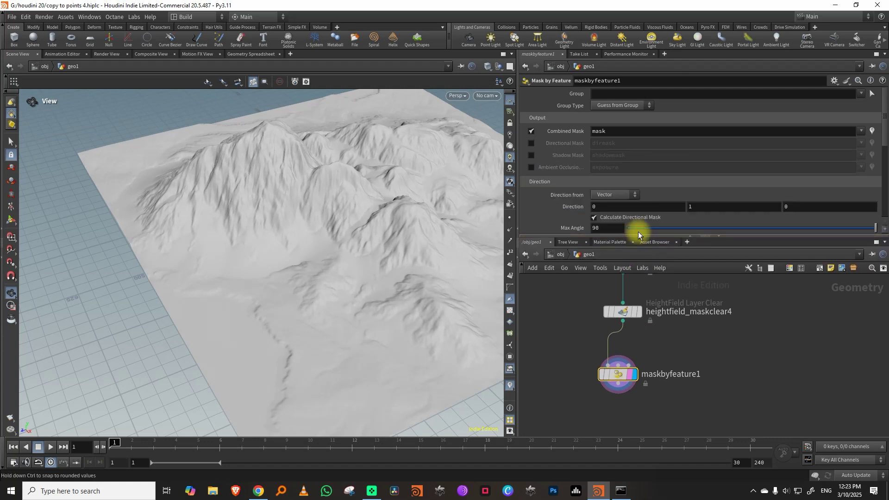
{"action": "scroll", "coordinate": [865, 159], "scroll_direction": "down", "scroll_amount": 1}
{"action": "scroll", "coordinate": [882, 143], "scroll_direction": "up", "scroll_amount": 1}
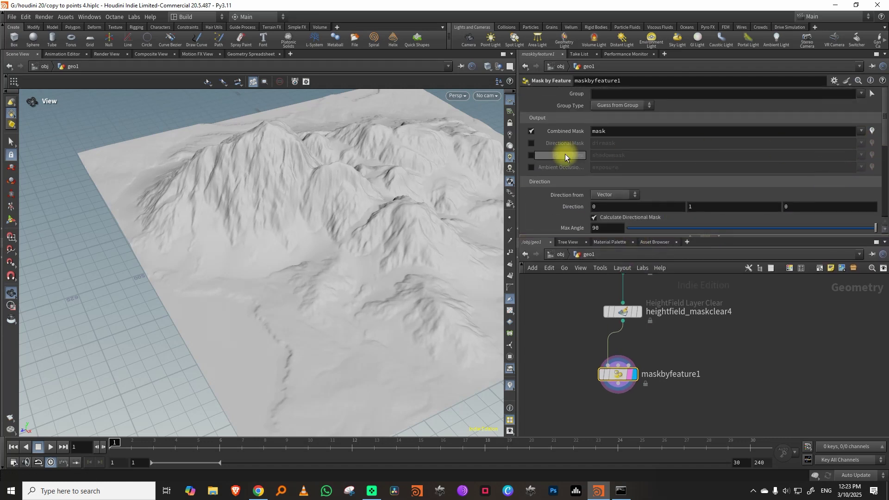
{"action": "key", "text": "Delete"}
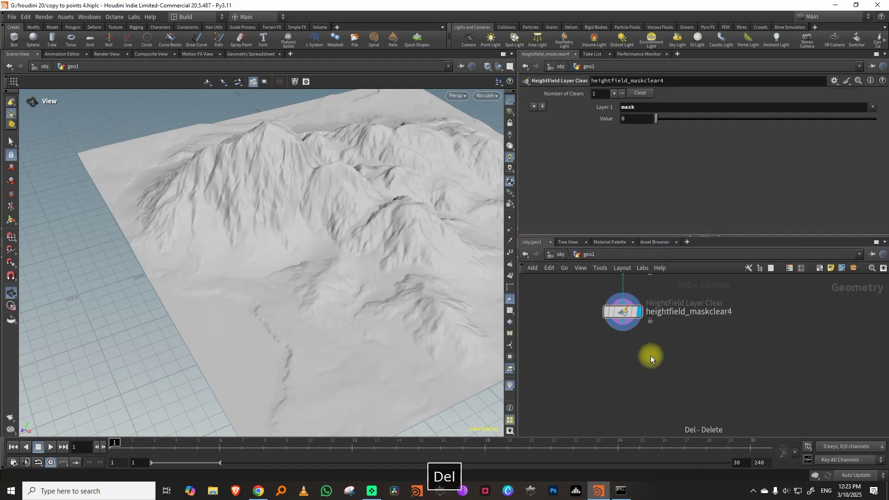
Step: Add a HeightField Mask by Feature node below heightfield_maskclear4, connected and displayed
{"action": "key", "text": "Tab"}
{"action": "type", "text": "mask"}
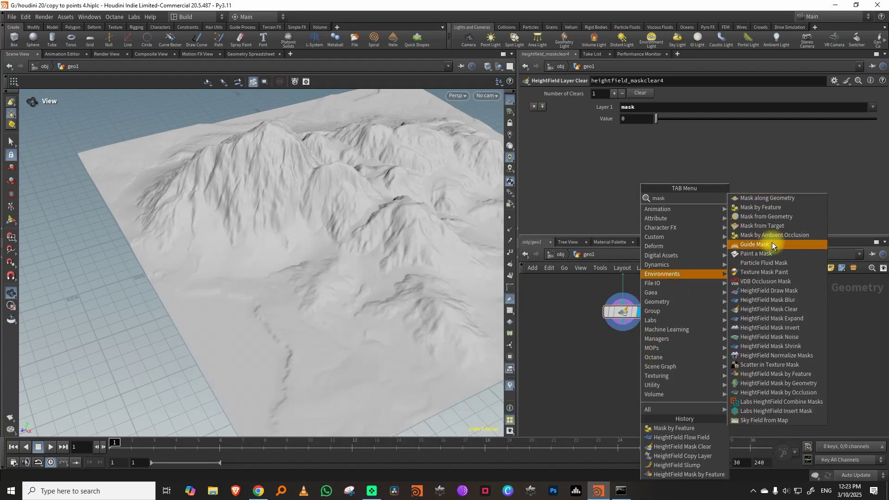
{"action": "type", "text": "byfd"}
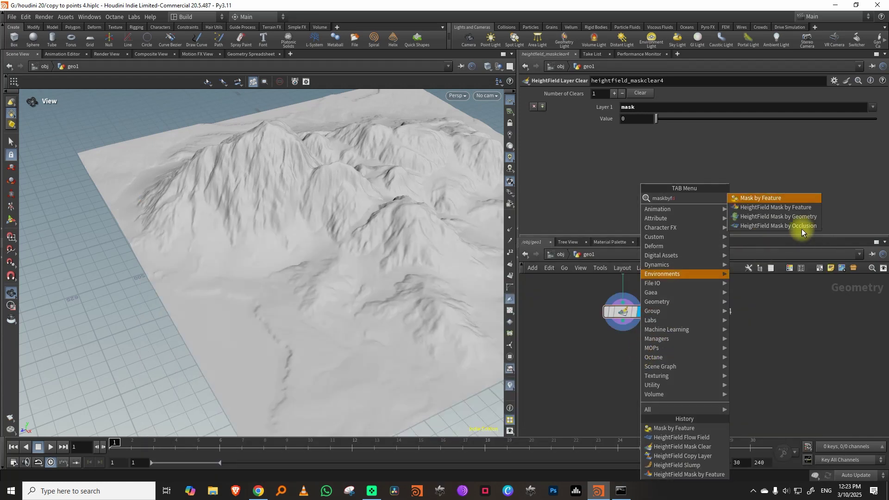
{"action": "left_click", "coordinate": [783, 208]}
{"action": "left_click", "coordinate": [630, 341]}
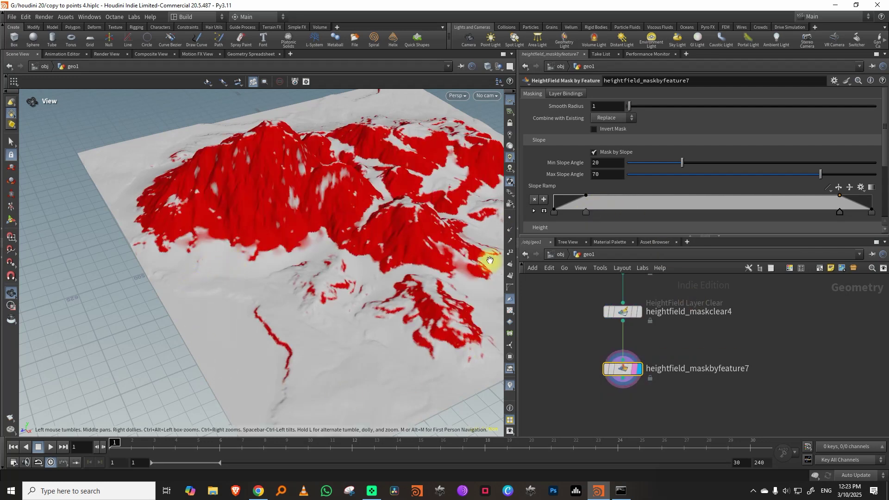
Step: Set heightfield_maskbyfeature7's minimum slope angle to 0 and maximum slope angle to 26.5
{"action": "left_click_drag", "start_coordinate": [589, 210], "coordinate": [790, 213]}
{"action": "left_click_drag", "start_coordinate": [662, 163], "coordinate": [628, 169]}
{"action": "left_click_drag", "start_coordinate": [813, 173], "coordinate": [700, 175]}
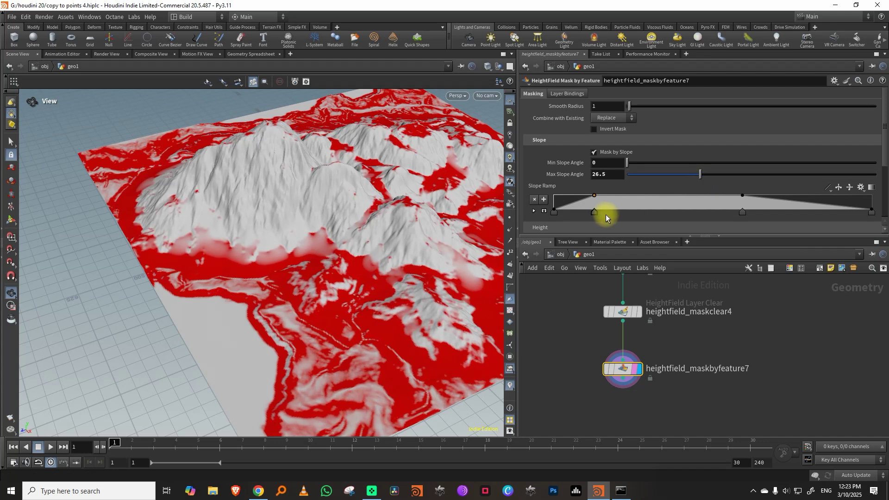
Step: Reshape the slope ramp to start at full value and fall to zero, and set the maximum slope angle to 42.7
{"action": "left_click_drag", "start_coordinate": [871, 213], "coordinate": [705, 214]}
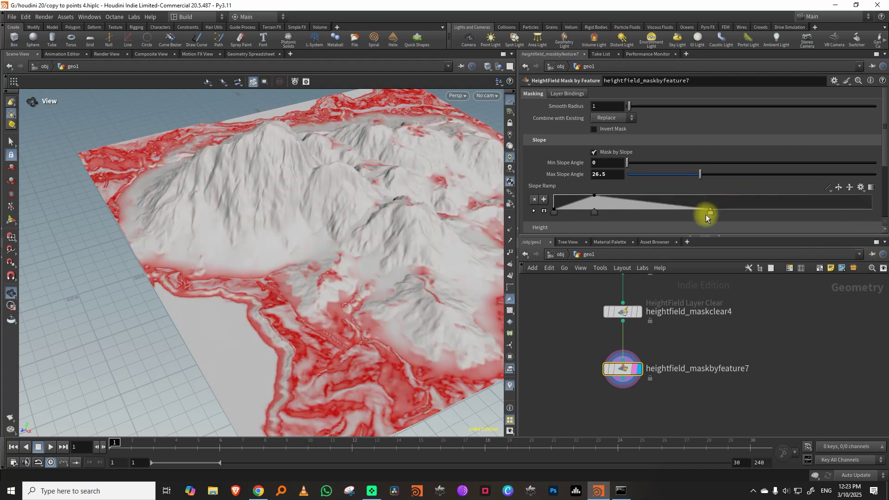
{"action": "mouse_move", "coordinate": [554, 212]}
{"action": "left_mouse_down"}
{"action": "mouse_move", "coordinate": [588, 215]}
{"action": "mouse_move", "coordinate": [548, 214]}
{"action": "left_mouse_up"}
{"action": "left_click_drag", "start_coordinate": [705, 212], "coordinate": [715, 213]}
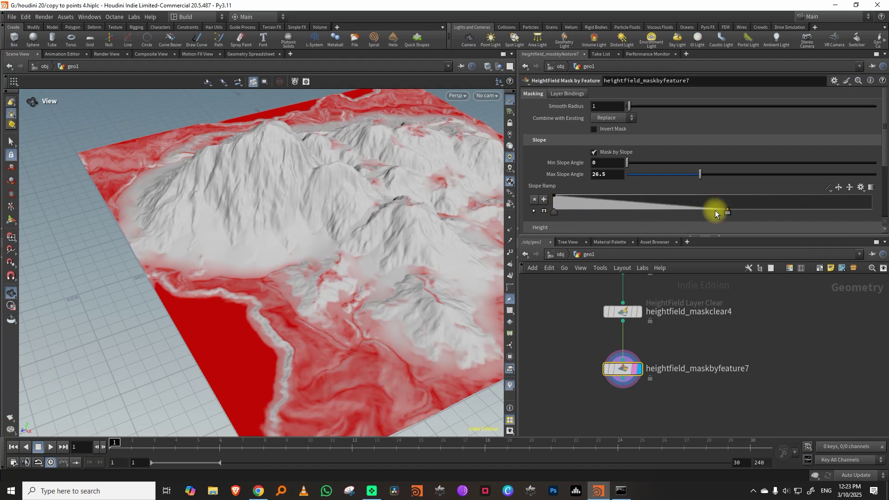
{"action": "left_click", "coordinate": [624, 196]}
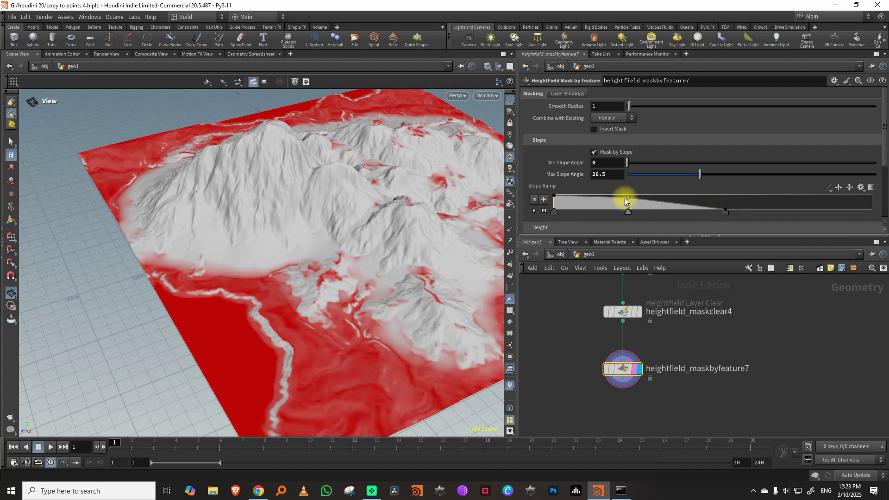
{"action": "left_click_drag", "start_coordinate": [699, 174], "coordinate": [745, 174]}
Step: Slightly extend the full-value part of the slope ramp and check the mask around the mountains from several angles
{"action": "key", "text": "space"}
{"action": "left_click_drag", "start_coordinate": [357, 271], "coordinate": [389, 320]}
{"action": "scroll", "coordinate": [361, 280], "scroll_direction": "up", "scroll_amount": 8}
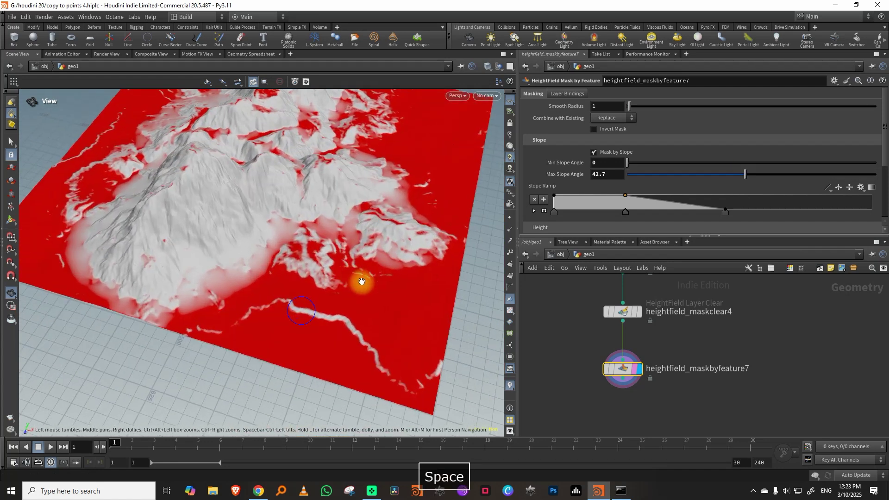
{"action": "left_click_drag", "start_coordinate": [638, 235], "coordinate": [632, 212]}
{"action": "key", "text": "space"}
{"action": "left_click_drag", "start_coordinate": [393, 259], "coordinate": [237, 256]}
{"action": "left_click_drag", "start_coordinate": [241, 305], "coordinate": [284, 256]}
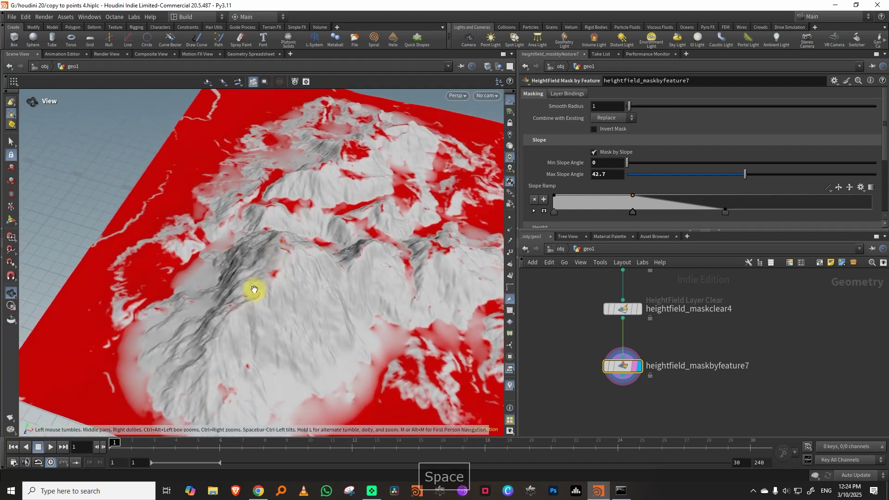
{"action": "left_click_drag", "start_coordinate": [339, 265], "coordinate": [417, 238]}
Step: Add a second HeightField Mask by Feature node below heightfield_maskbyfeature7
{"action": "middle_click_drag", "start_coordinate": [687, 330], "coordinate": [666, 305]}
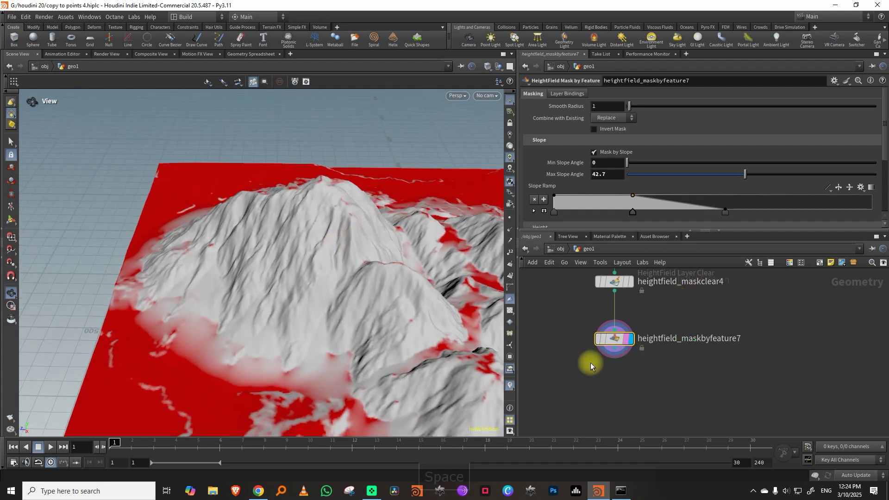
{"action": "key", "text": "Tab"}
{"action": "left_click", "coordinate": [674, 423]}
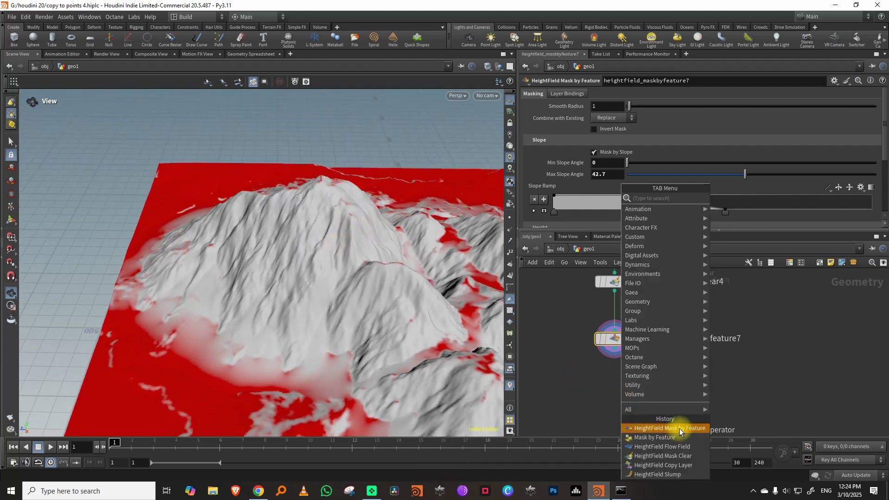
{"action": "left_click", "coordinate": [614, 396]}
Step: Switch heightfield_maskbyfeature8 from slope to height masking and compute its height range from the terrain
{"action": "left_click", "coordinate": [608, 151]}
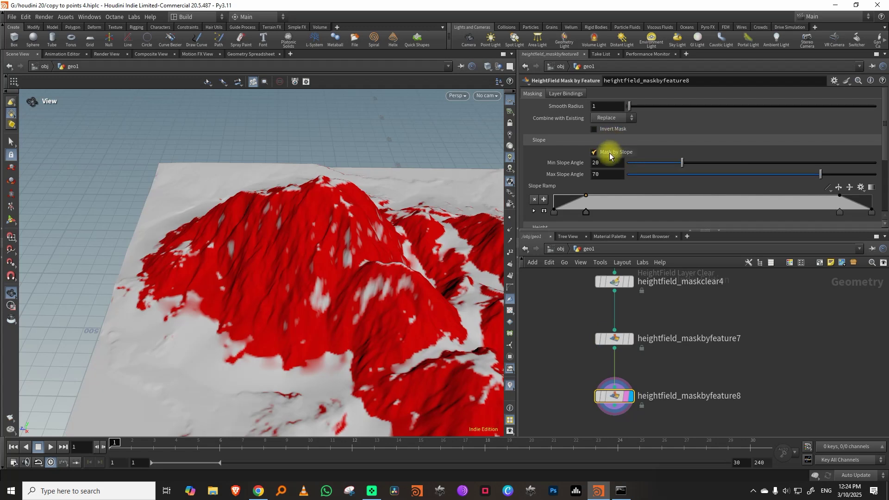
{"action": "left_click", "coordinate": [619, 178]}
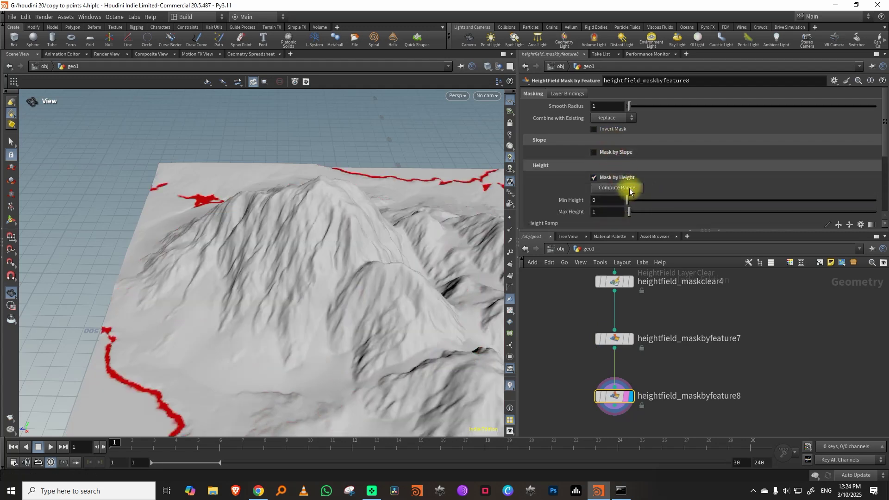
{"action": "left_click", "coordinate": [628, 188]}
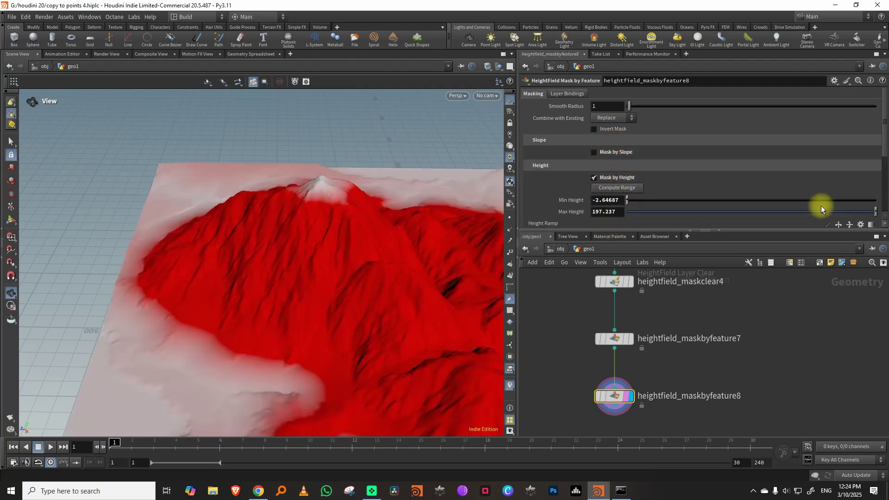
Step: Reshape the height ramp to keep full value at the peaks and exclude the low ground from the mask
{"action": "scroll", "coordinate": [885, 155], "scroll_direction": "down", "scroll_amount": 3}
{"action": "left_click_drag", "start_coordinate": [872, 164], "coordinate": [872, 147]}
{"action": "left_click", "coordinate": [587, 168]}
{"action": "left_click_drag", "start_coordinate": [586, 167], "coordinate": [641, 166]}
{"action": "left_click_drag", "start_coordinate": [554, 165], "coordinate": [611, 167]}
Step: Set heightfield_maskbyfeature8 to subtract from the existing mask and check the combined mask from several angles
{"action": "left_click_drag", "start_coordinate": [884, 148], "coordinate": [882, 93]}
{"action": "left_click", "coordinate": [617, 118]}
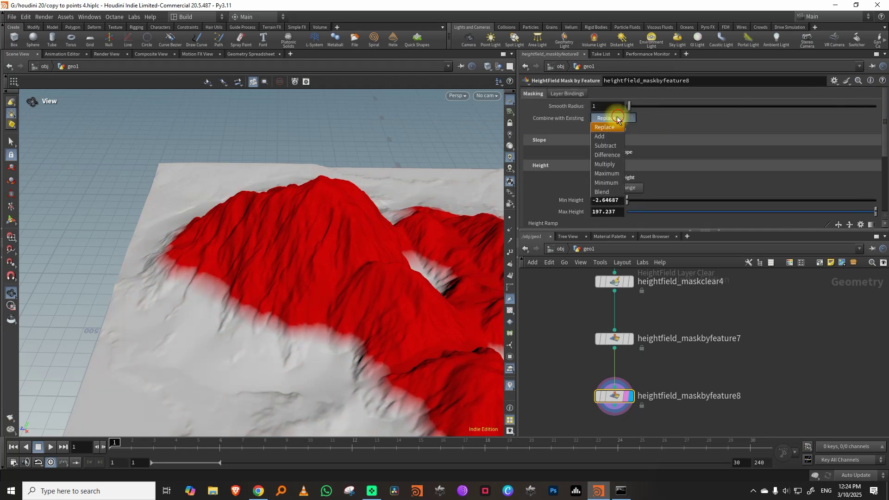
{"action": "left_click", "coordinate": [607, 145]}
{"action": "key", "text": "space"}
{"action": "left_click_drag", "start_coordinate": [359, 259], "coordinate": [376, 277]}
{"action": "left_click_drag", "start_coordinate": [283, 212], "coordinate": [376, 188]}
{"action": "left_click_drag", "start_coordinate": [644, 230], "coordinate": [658, 166]}
{"action": "left_click_drag", "start_coordinate": [341, 224], "coordinate": [330, 259]}
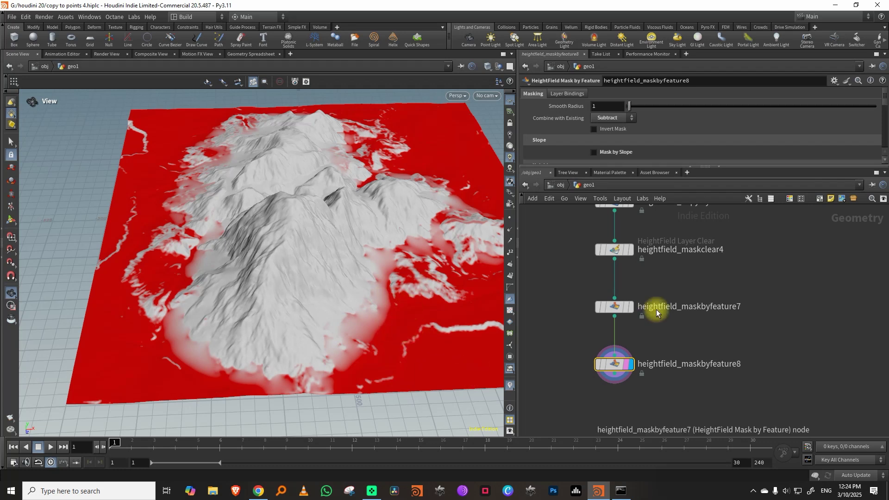
Step: Add a HeightField Wrangle node below heightfield_maskbyfeature8
{"action": "scroll", "coordinate": [662, 296], "scroll_direction": "down", "scroll_amount": 2}
{"action": "key", "text": "Tab"}
{"action": "type", "text": "wra"}
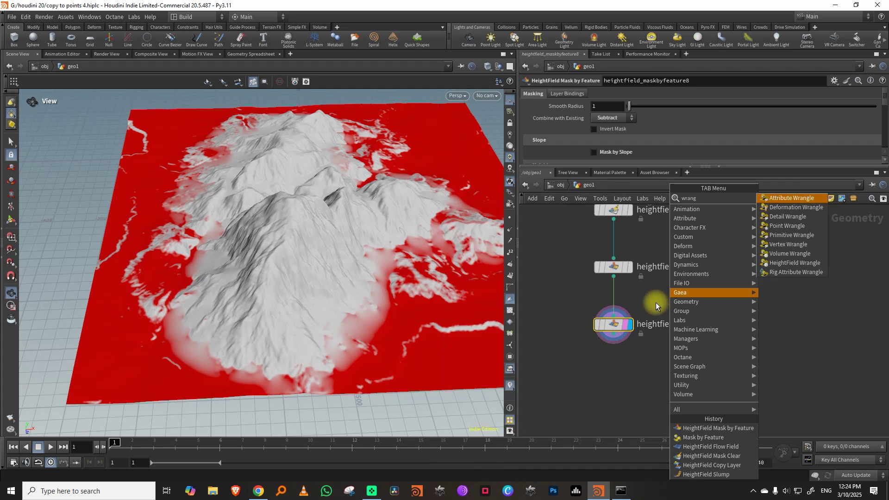
{"action": "left_click", "coordinate": [793, 263]}
{"action": "left_click", "coordinate": [615, 396]}
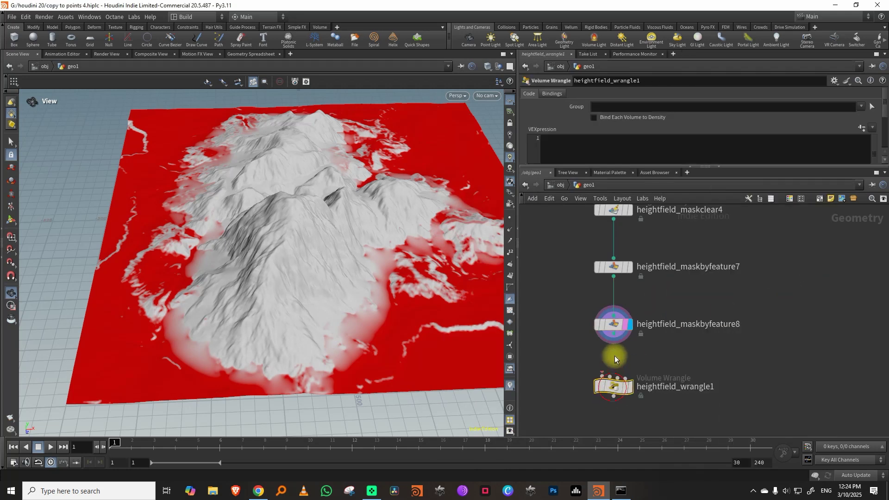
{"action": "left_click", "coordinate": [575, 147]}
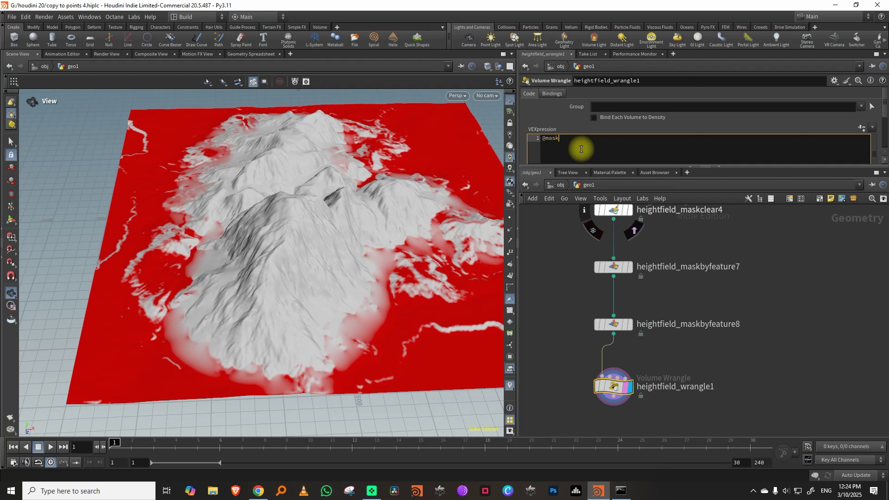
{"action": "type", "text": "@mask = 1;"}
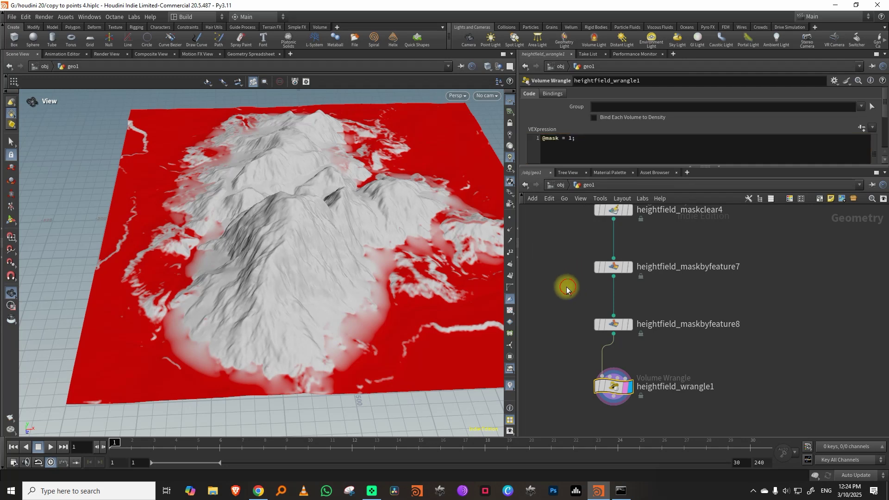
{"action": "left_click", "coordinate": [561, 140]}
{"action": "type", "text": "@flow"}
{"action": "left_click_drag", "start_coordinate": [416, 283], "coordinate": [321, 271]}
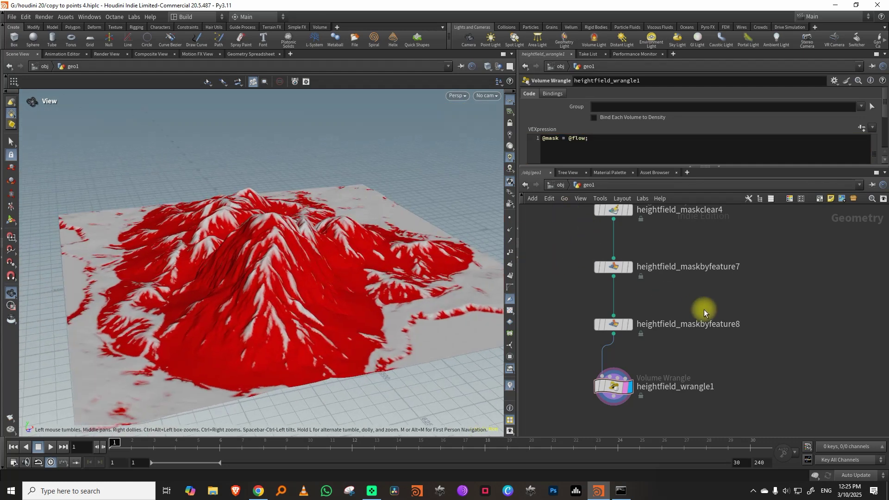
{"action": "left_click_drag", "start_coordinate": [337, 304], "coordinate": [480, 307]}
Step: Insert a HeightField Flow Field node into the terrain chain upstream of heightfield_maskbyfeature7
{"action": "key", "text": "Tab"}
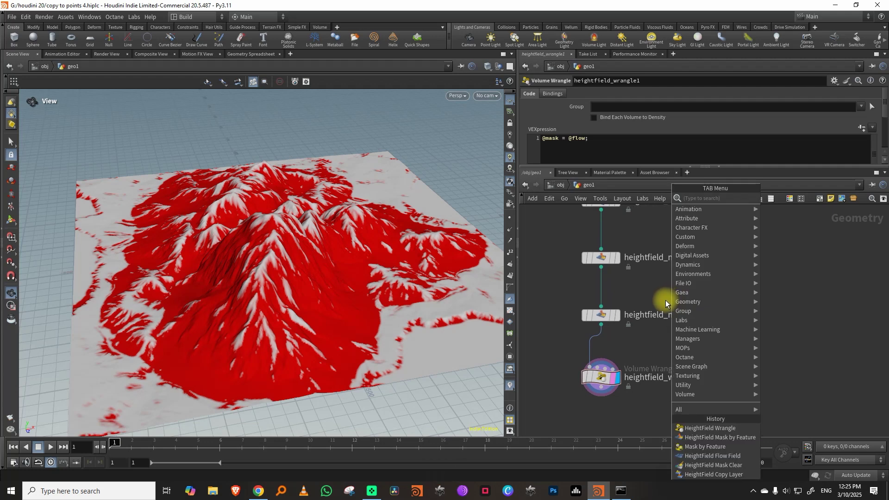
{"action": "type", "text": "flow"}
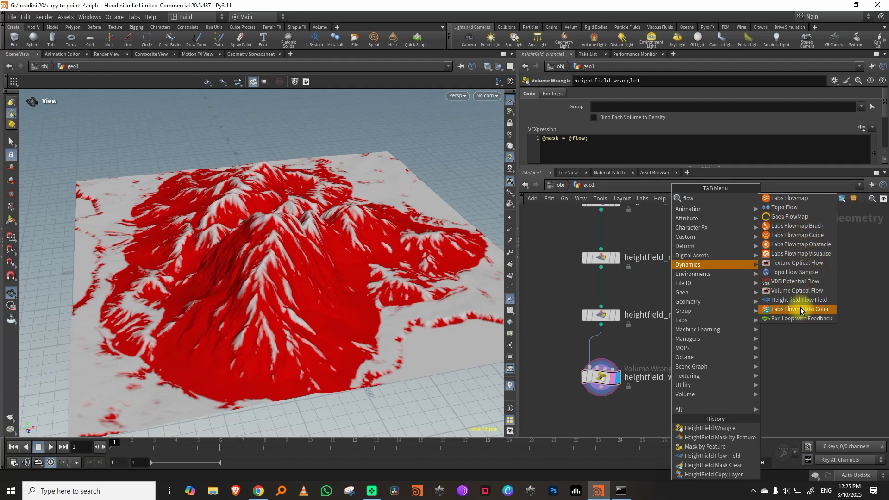
{"action": "left_click", "coordinate": [788, 301]}
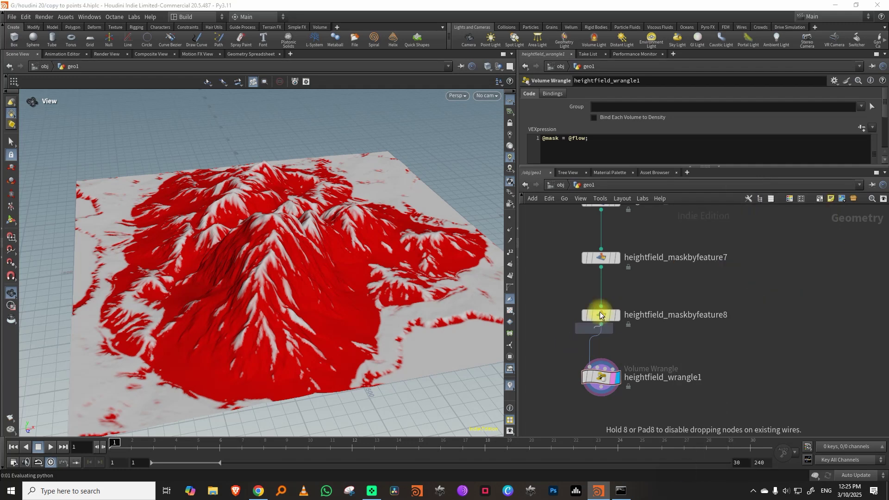
{"action": "middle_click_drag", "start_coordinate": [599, 312], "coordinate": [589, 367]}
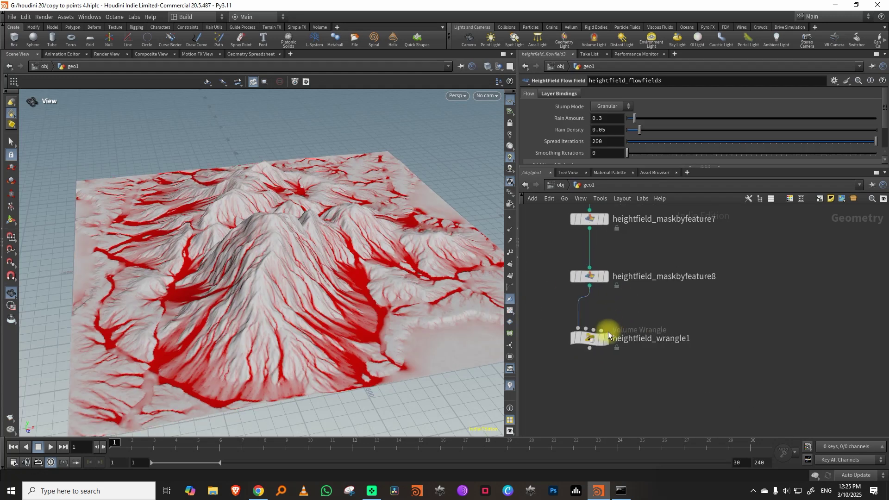
{"action": "left_click", "coordinate": [602, 342]}
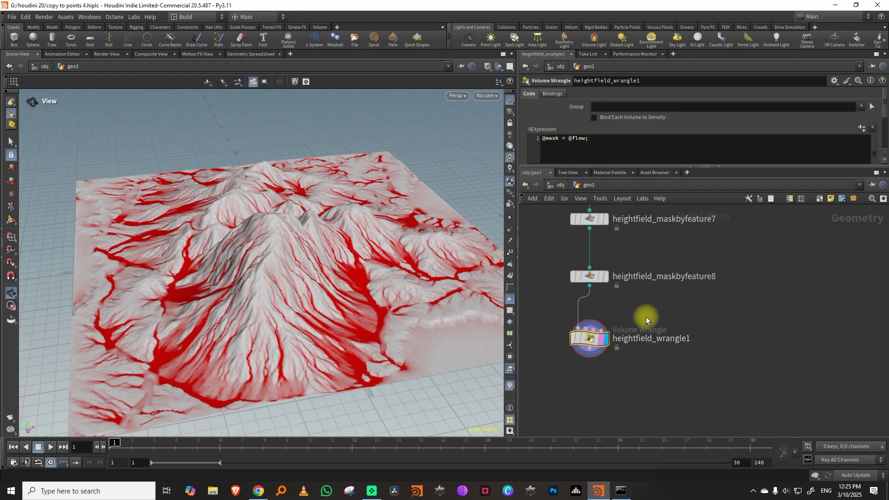
{"action": "left_click", "coordinate": [583, 138]}
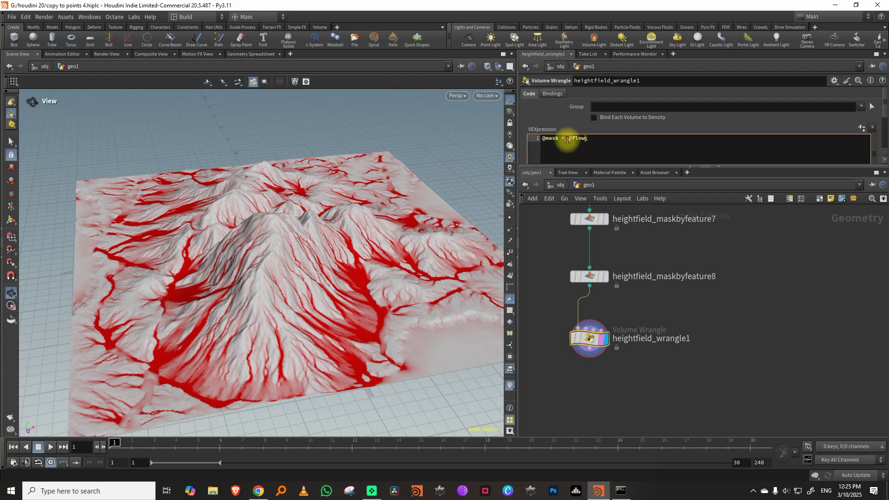
{"action": "left_click", "coordinate": [568, 138]}
{"action": "scroll", "coordinate": [400, 297], "scroll_direction": "up", "scroll_amount": 3}
{"action": "left_click_drag", "start_coordinate": [401, 298], "coordinate": [413, 317]}
{"action": "scroll", "coordinate": [317, 246], "scroll_direction": "up", "scroll_amount": 5}
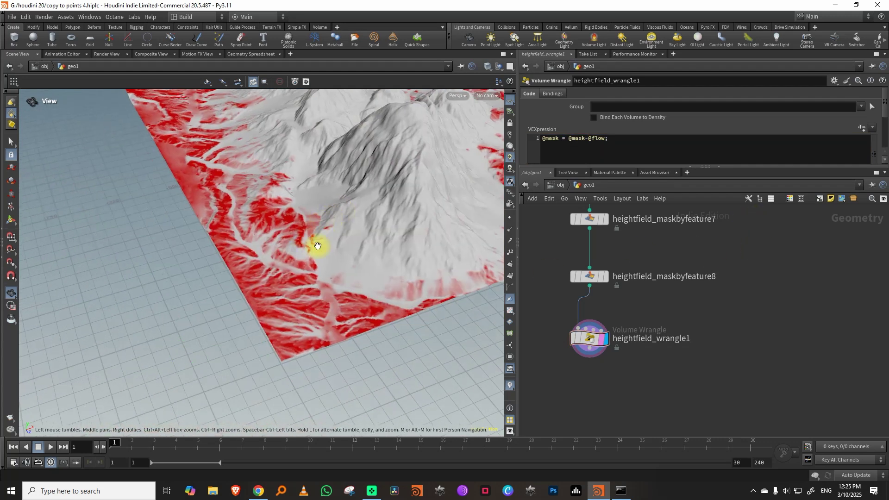
{"action": "scroll", "coordinate": [302, 210], "scroll_direction": "down", "scroll_amount": 5}
{"action": "left_click_drag", "start_coordinate": [257, 284], "coordinate": [204, 347]}
{"action": "left_click_drag", "start_coordinate": [250, 192], "coordinate": [281, 260]}
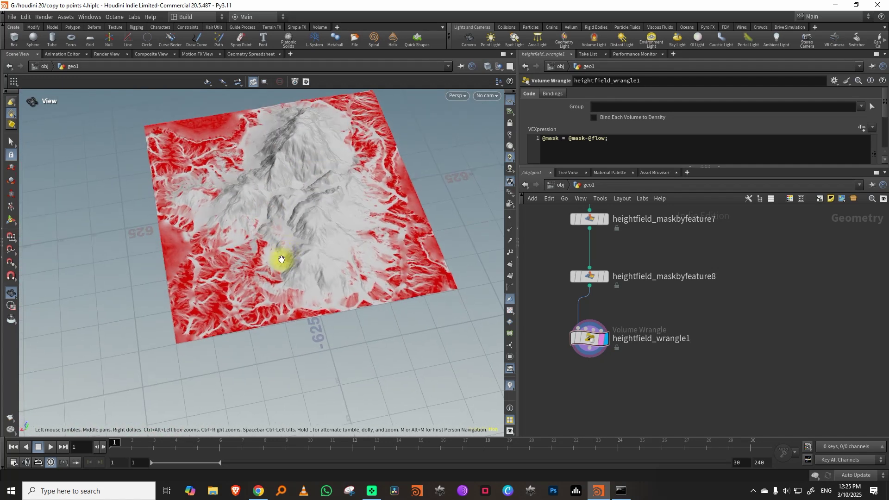
Step: Add a HeightField Copy Layer node below heightfield_wrangle1, display it and set its destination layer to base
{"action": "key", "text": "Tab"}
{"action": "type", "text": "c"}
{"action": "mouse_move", "coordinate": [643, 301]}
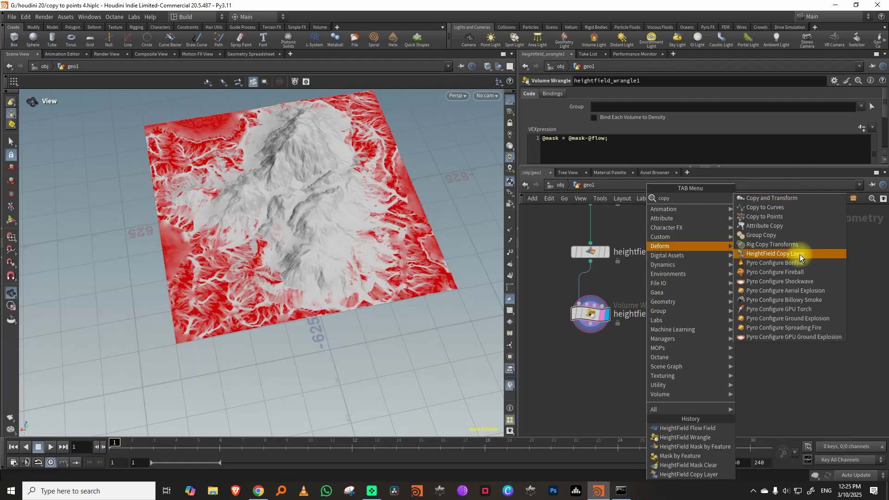
{"action": "left_click", "coordinate": [787, 253]}
{"action": "left_click", "coordinate": [582, 370]}
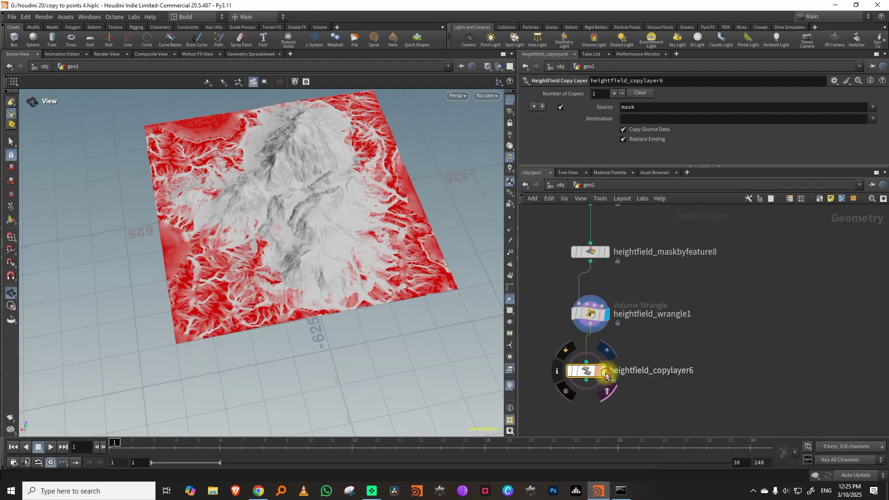
{"action": "left_click", "coordinate": [638, 118]}
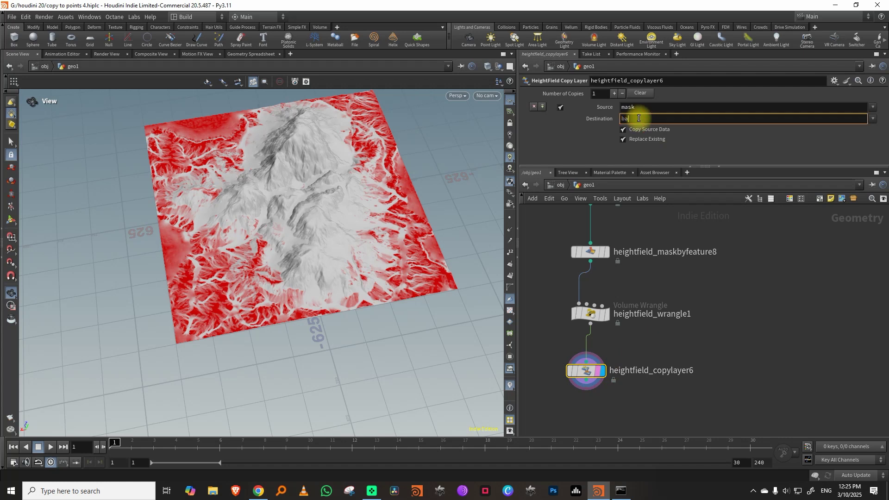
{"action": "type", "text": "base"}
{"action": "key", "text": "Return"}
Step: Duplicate heightfield_maskbyfeature7, heightfield_maskbyfeature8 and heightfield_wrangle1, and wire the copied chain below heightfield_copylayer6
{"action": "scroll", "coordinate": [680, 305], "scroll_direction": "down", "scroll_amount": 3}
{"action": "mouse_move", "coordinate": [615, 357]}
{"action": "middle_click_drag", "start_coordinate": [662, 287], "coordinate": [651, 328]}
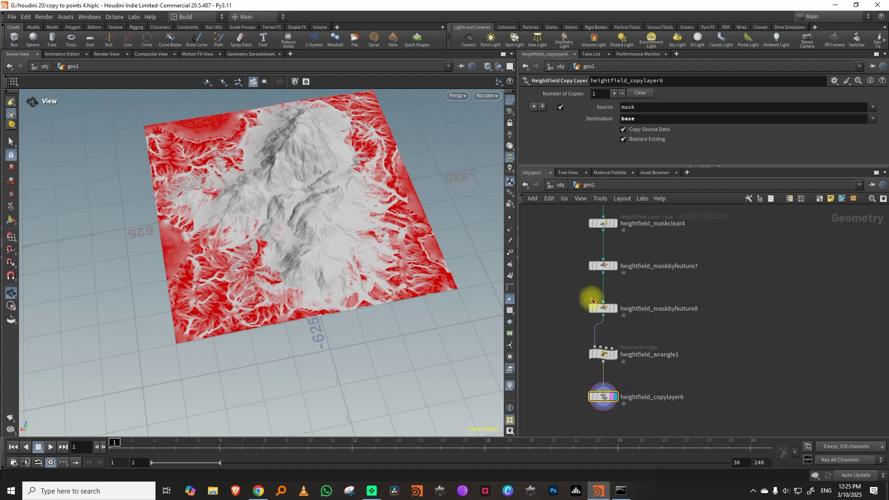
{"action": "left_click_drag", "start_coordinate": [572, 255], "coordinate": [637, 359]}
{"action": "key", "text": "ctrl+c"}
{"action": "key", "text": "ctrl+v"}
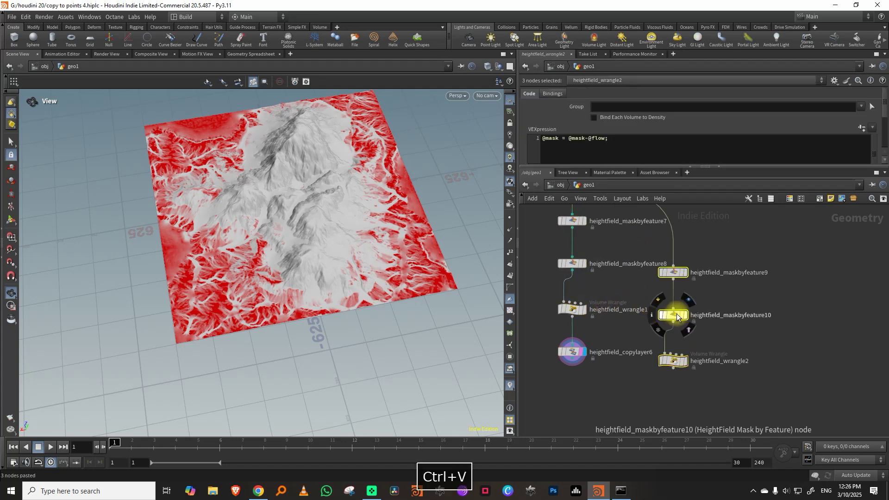
{"action": "left_click_drag", "start_coordinate": [672, 273], "coordinate": [645, 328]}
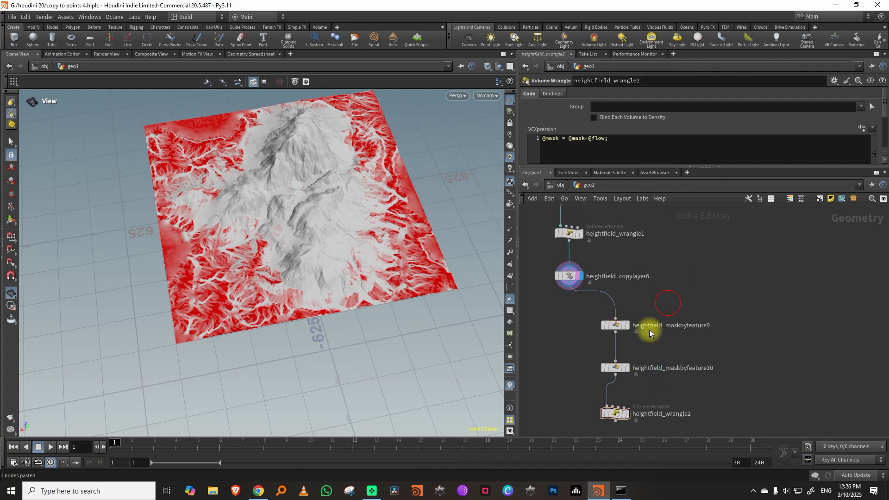
Step: Display heightfield_maskbyfeature9, set its slope angle range to 9.2 through 73.2, and reshape the slope ramp with a longer upper falloff
{"action": "left_click", "coordinate": [624, 329]}
{"action": "left_click", "coordinate": [616, 326]}
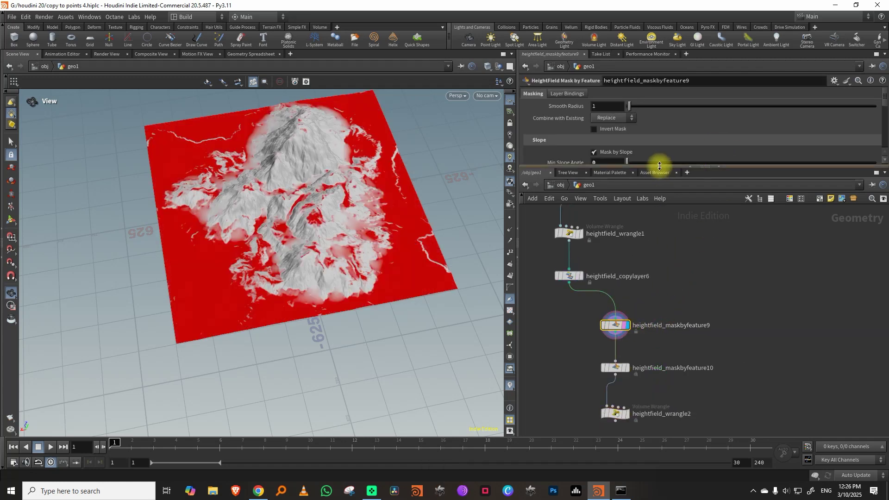
{"action": "left_click_drag", "start_coordinate": [659, 166], "coordinate": [667, 258]}
{"action": "left_click_drag", "start_coordinate": [746, 174], "coordinate": [828, 176]}
{"action": "left_click_drag", "start_coordinate": [652, 162], "coordinate": [684, 162]}
{"action": "key", "text": "space"}
{"action": "left_click_drag", "start_coordinate": [314, 252], "coordinate": [371, 204]}
{"action": "left_click_drag", "start_coordinate": [685, 162], "coordinate": [675, 163]}
{"action": "left_click_drag", "start_coordinate": [643, 214], "coordinate": [748, 213]}
{"action": "mouse_move", "coordinate": [559, 209]}
{"action": "left_mouse_down"}
{"action": "mouse_move", "coordinate": [591, 201]}
{"action": "mouse_move", "coordinate": [592, 189]}
{"action": "mouse_move", "coordinate": [573, 209]}
{"action": "left_mouse_up"}
{"action": "left_click_drag", "start_coordinate": [287, 260], "coordinate": [207, 261]}
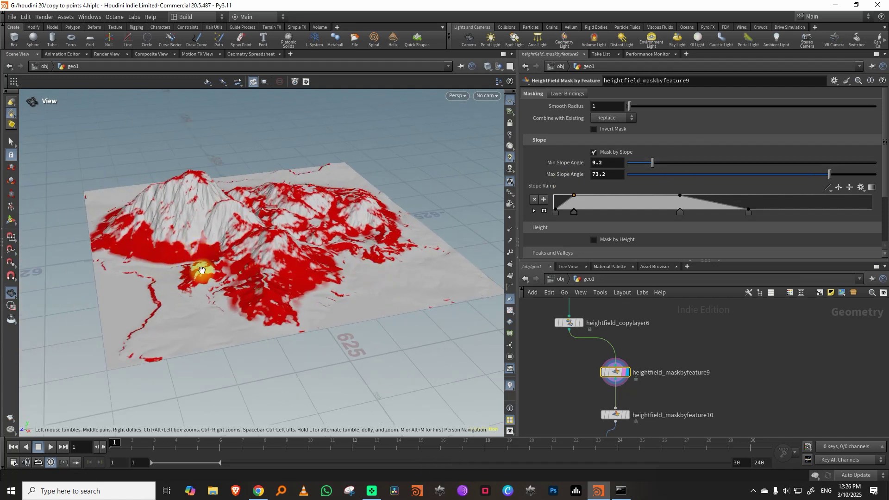
Step: Refine heightfield_maskbyfeature9 to a minimum slope angle of 2.2 and maximum of 62.8, adjusting the slope ramp points
{"action": "mouse_move", "coordinate": [816, 178]}
{"action": "left_mouse_down"}
{"action": "mouse_move", "coordinate": [770, 174]}
{"action": "mouse_move", "coordinate": [806, 178]}
{"action": "left_mouse_up"}
{"action": "left_click_drag", "start_coordinate": [689, 212], "coordinate": [668, 212]}
{"action": "left_click_drag", "start_coordinate": [652, 162], "coordinate": [634, 163]}
{"action": "mouse_move", "coordinate": [307, 284]}
{"action": "left_mouse_down"}
{"action": "mouse_move", "coordinate": [304, 314]}
{"action": "mouse_move", "coordinate": [315, 283]}
{"action": "left_mouse_up"}
Step: Display heightfield_maskbyfeature10, set its minimum height to 48.4 and soften the rising end of its height ramp
{"action": "middle_click_drag", "start_coordinate": [674, 372], "coordinate": [667, 322]}
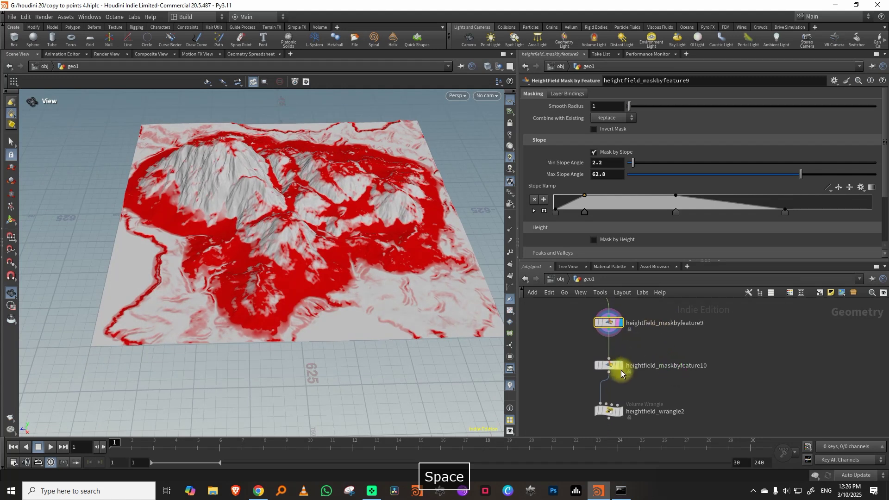
{"action": "left_click", "coordinate": [618, 365]}
{"action": "left_click_drag", "start_coordinate": [386, 297], "coordinate": [445, 197]}
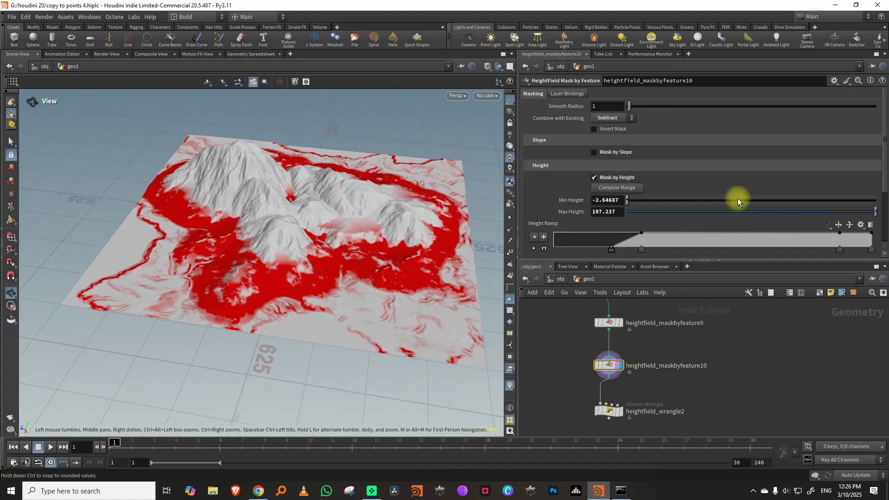
{"action": "left_click_drag", "start_coordinate": [640, 203], "coordinate": [669, 200]}
{"action": "left_click_drag", "start_coordinate": [240, 149], "coordinate": [258, 139]}
{"action": "left_click_drag", "start_coordinate": [680, 199], "coordinate": [747, 196]}
Step: Display heightfield_wrangle2 and examine the flow-subtracted slope mask on the terrain
{"action": "middle_click_drag", "start_coordinate": [615, 396], "coordinate": [614, 337]}
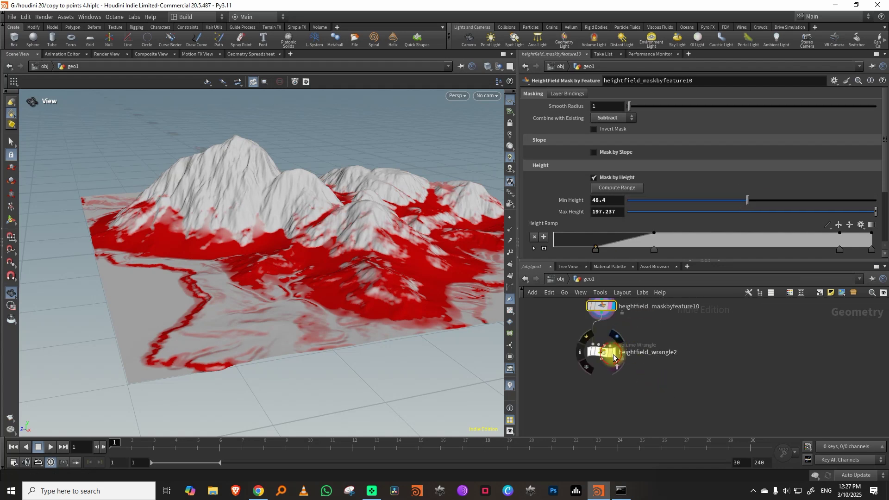
{"action": "left_click", "coordinate": [613, 357]}
{"action": "left_click_drag", "start_coordinate": [311, 301], "coordinate": [315, 259]}
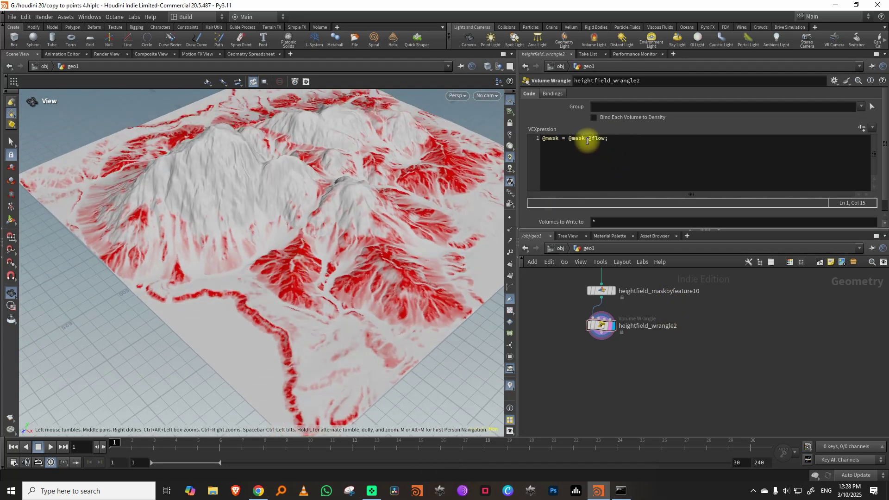
Step: Add a HeightField Remap node below heightfield_wrangle2 and display it
{"action": "key", "text": "Tab"}
{"action": "type", "text": "rem"}
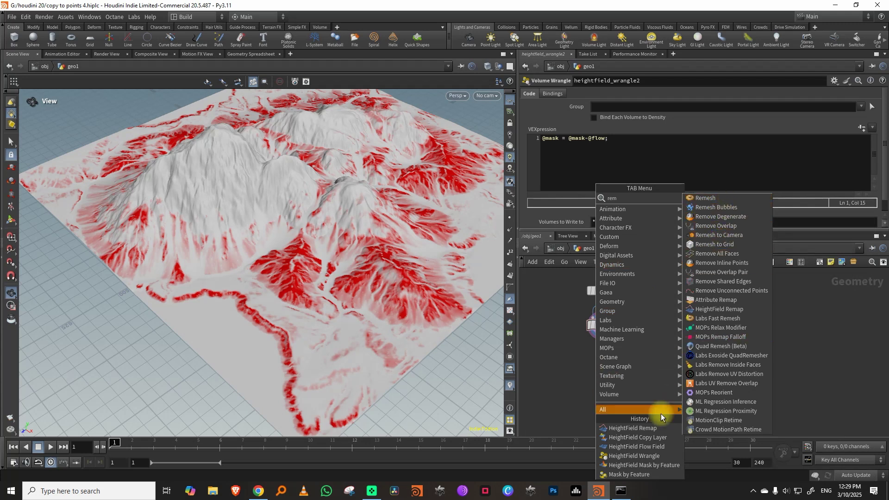
{"action": "left_click", "coordinate": [655, 429]}
{"action": "left_click", "coordinate": [606, 366]}
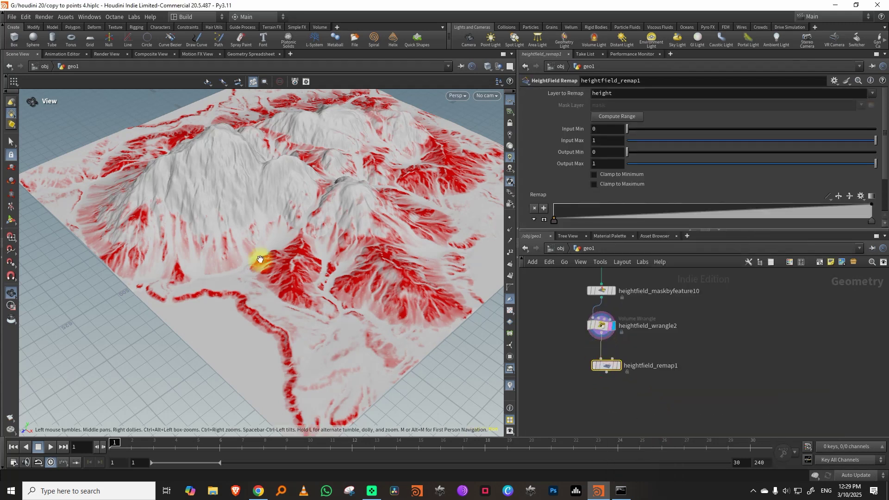
{"action": "left_click", "coordinate": [617, 365]}
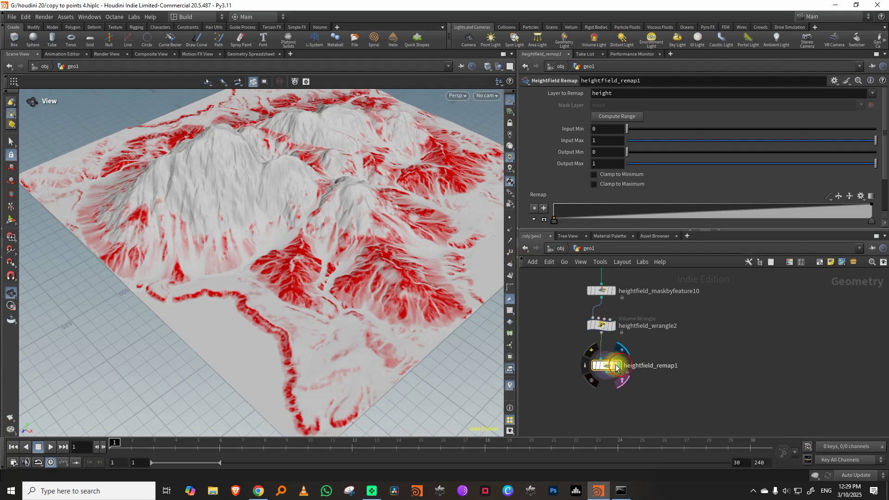
Step: Set heightfield_remap1's layer to remap to mask and compute the layer's value range
{"action": "left_click", "coordinate": [615, 116]}
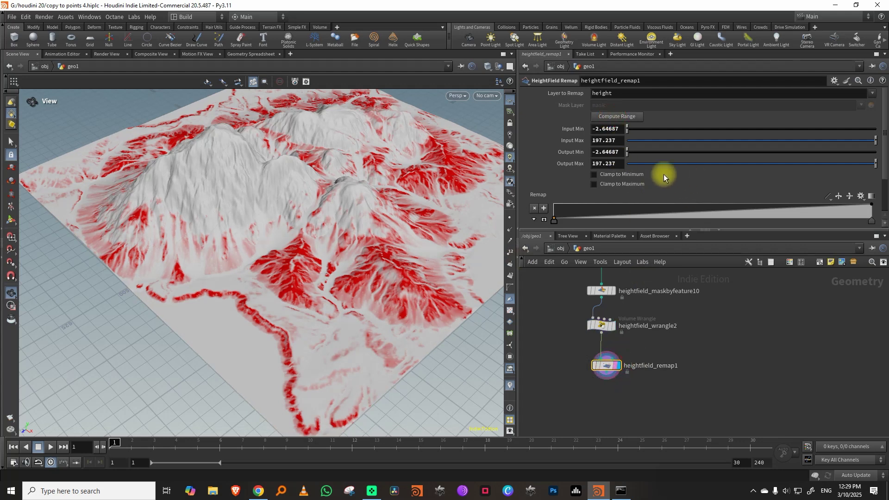
{"action": "left_click", "coordinate": [624, 94]}
{"action": "type", "text": "mask"}
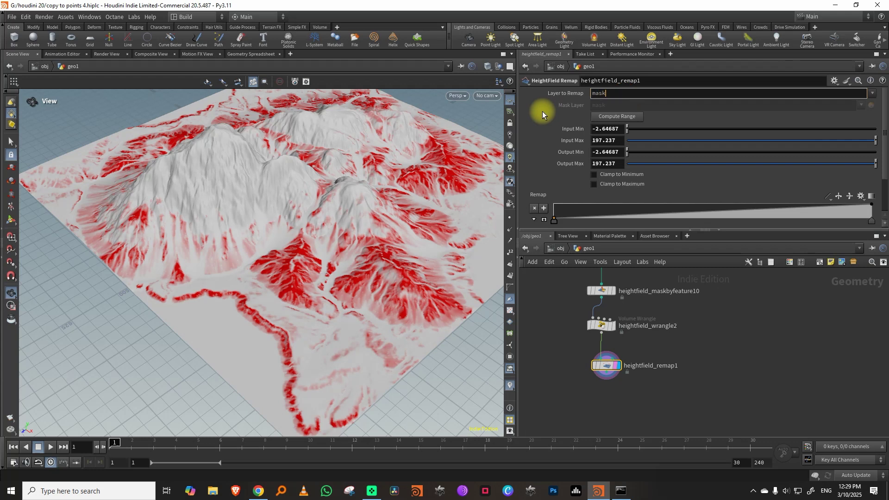
{"action": "key", "text": "Return"}
{"action": "left_click", "coordinate": [617, 116]}
Step: Set heightfield_remap1's Input Min and Output Min to 0 and lower its Input Max to 0.197
{"action": "left_click_drag", "start_coordinate": [798, 141], "coordinate": [671, 140]}
{"action": "left_click", "coordinate": [660, 129]}
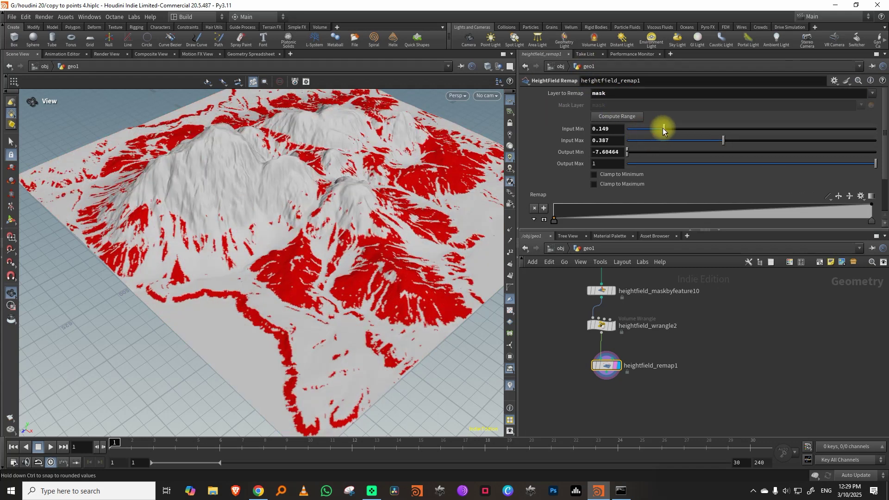
{"action": "left_click_drag", "start_coordinate": [648, 140], "coordinate": [690, 146]}
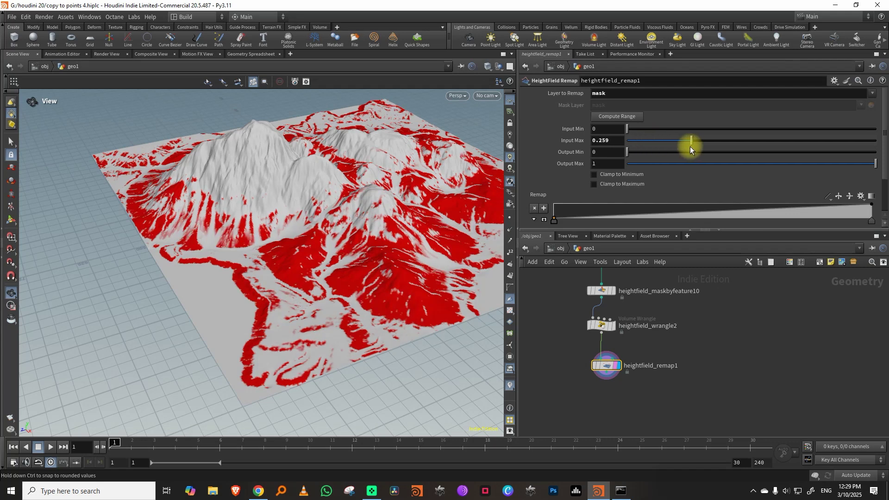
{"action": "left_click", "coordinate": [674, 140]}
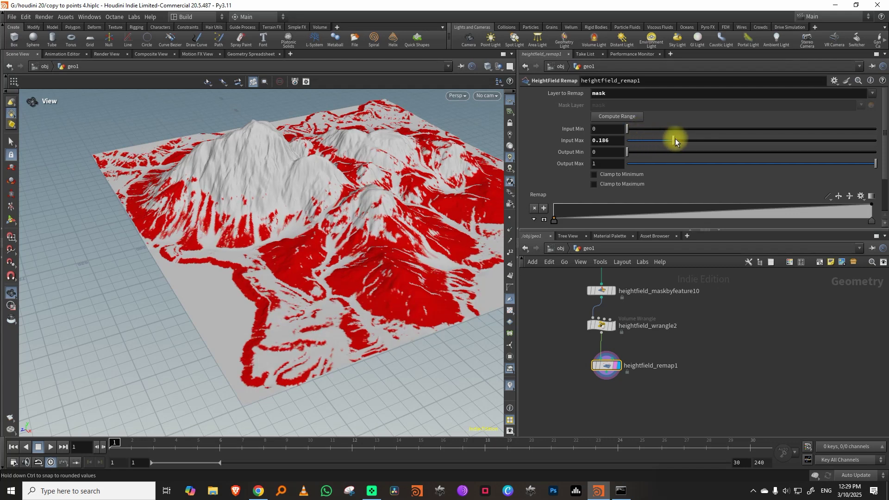
Step: Compare the mask with heightfield_remap1 bypassed and active, and set its Input Max to 0.218
{"action": "left_click", "coordinate": [588, 350]}
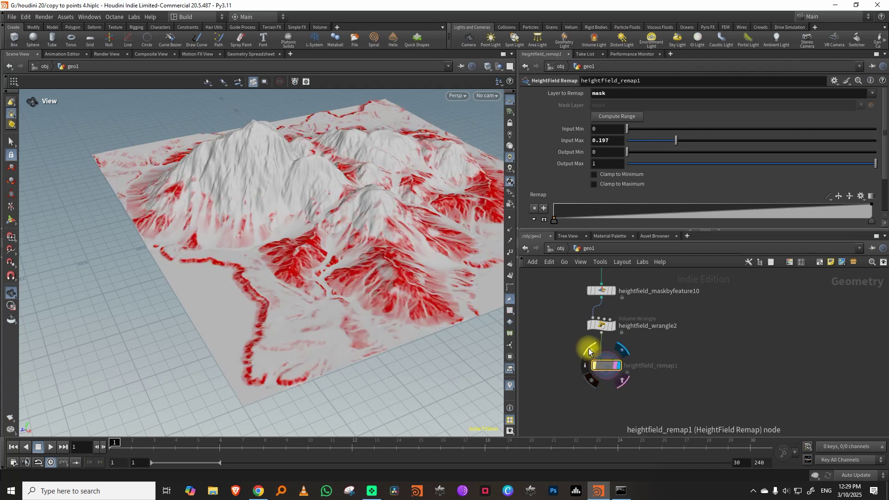
{"action": "left_click", "coordinate": [589, 352]}
{"action": "left_click_drag", "start_coordinate": [387, 288], "coordinate": [395, 298]}
{"action": "left_click", "coordinate": [681, 140]}
{"action": "left_click_drag", "start_coordinate": [232, 207], "coordinate": [251, 184]}
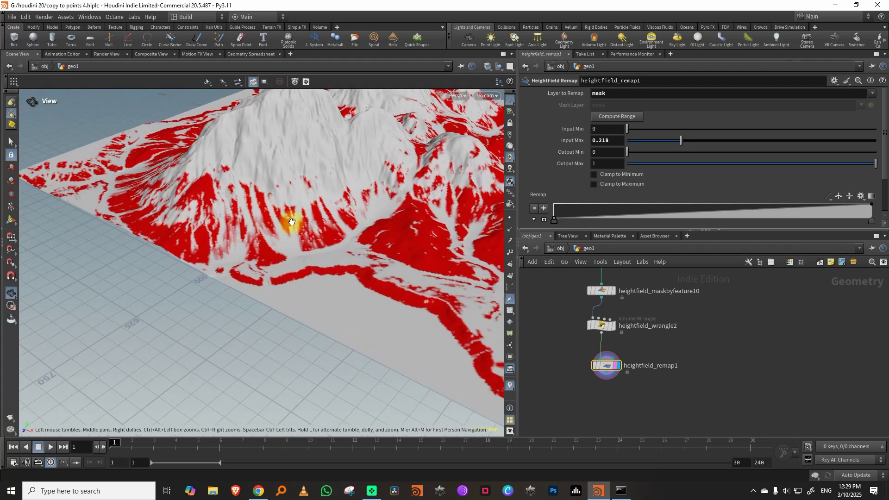
Step: Compare the terrain masks produced by heightfield_wrangle1 and heightfield_remap1 from several angles
{"action": "left_click_drag", "start_coordinate": [631, 230], "coordinate": [660, 141]}
{"action": "scroll", "coordinate": [714, 297], "scroll_direction": "down", "scroll_amount": 5}
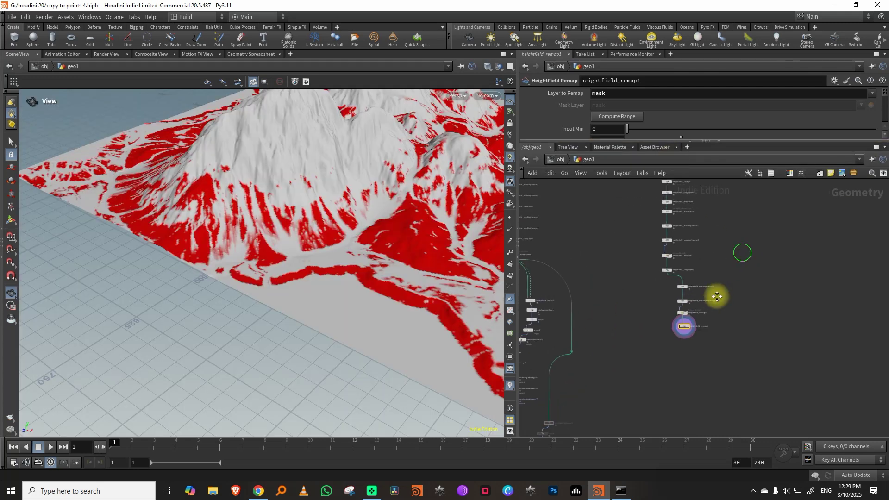
{"action": "scroll", "coordinate": [717, 296], "scroll_direction": "up", "scroll_amount": 4}
{"action": "left_click", "coordinate": [620, 238]}
{"action": "left_click_drag", "start_coordinate": [351, 260], "coordinate": [416, 314]}
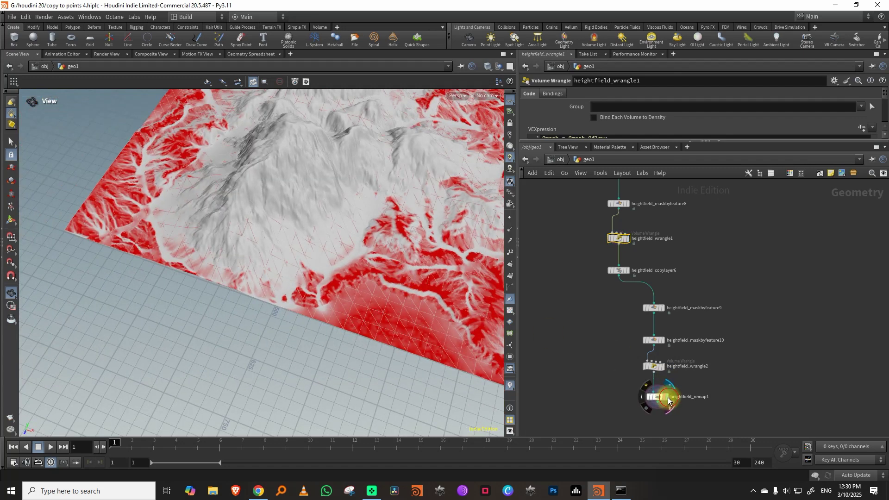
{"action": "left_click", "coordinate": [667, 397]}
{"action": "left_click_drag", "start_coordinate": [195, 277], "coordinate": [141, 294]}
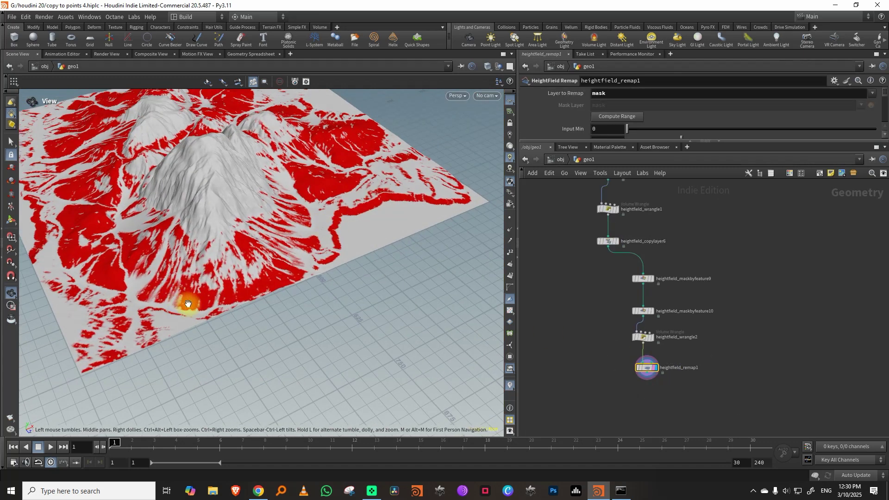
Step: Paste a copy of heightfield_copylayer6 below heightfield_remap1, wire and display it, and set its destination layer to slopes
{"action": "scroll", "coordinate": [688, 327], "scroll_direction": "up", "scroll_amount": 2}
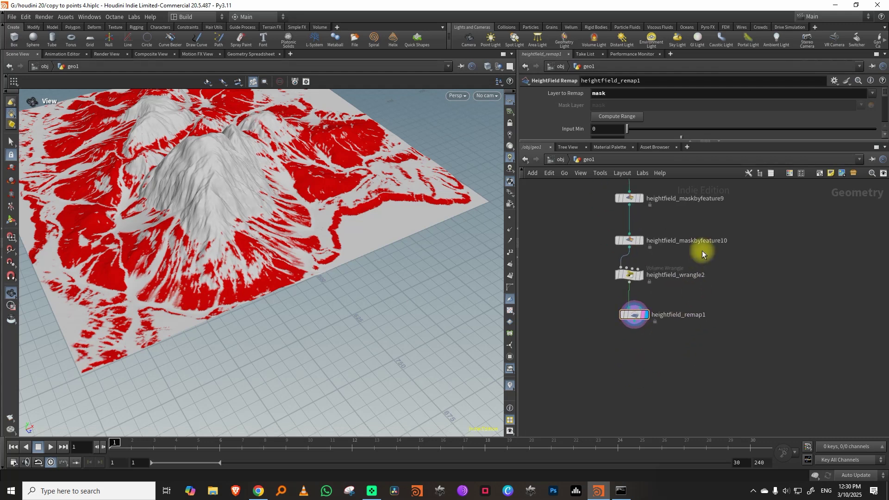
{"action": "scroll", "coordinate": [671, 255], "scroll_direction": "down", "scroll_amount": 2}
{"action": "scroll", "coordinate": [703, 287], "scroll_direction": "up", "scroll_amount": 2}
{"action": "key", "text": "ctrl+v"}
{"action": "left_click_drag", "start_coordinate": [715, 295], "coordinate": [651, 394]}
{"action": "left_click_drag", "start_coordinate": [614, 353], "coordinate": [624, 387]}
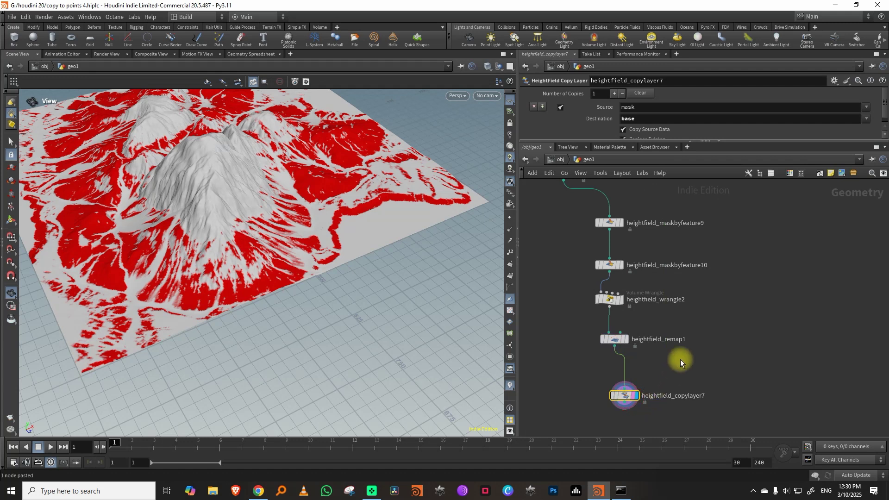
{"action": "double_click", "coordinate": [646, 123]}
{"action": "type", "text": "slopes"}
{"action": "key", "text": "Return"}
Step: Add a HeightField Scatter node below heightfield_copylayer7 and wire the copy layer's output into it
{"action": "middle_click_drag", "start_coordinate": [701, 320], "coordinate": [757, 304]}
{"action": "scroll", "coordinate": [728, 309], "scroll_direction": "down", "scroll_amount": 3}
{"action": "mouse_move", "coordinate": [711, 313]}
{"action": "left_click_drag", "start_coordinate": [712, 313], "coordinate": [712, 318]}
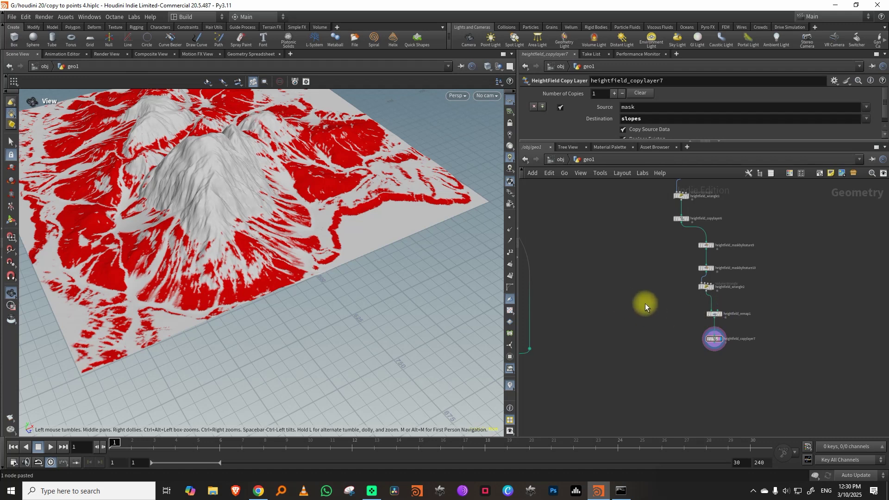
{"action": "key", "text": "Tab"}
{"action": "type", "text": "s"}
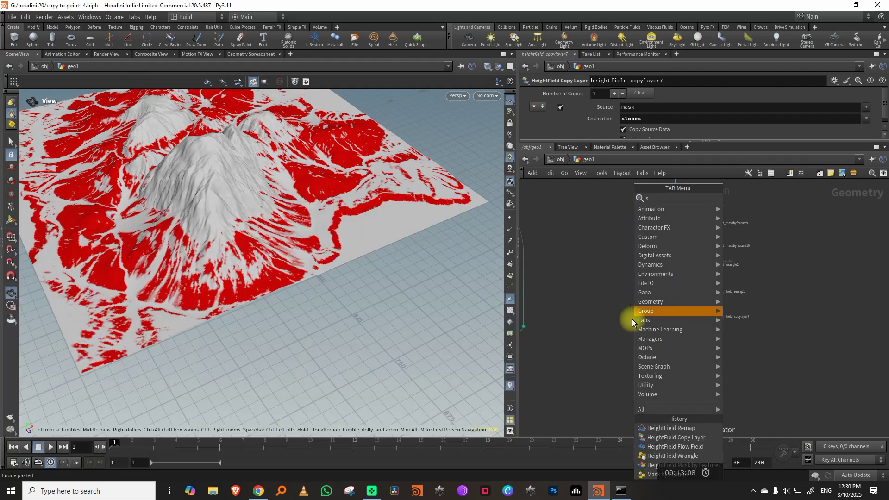
{"action": "type", "text": "catter"}
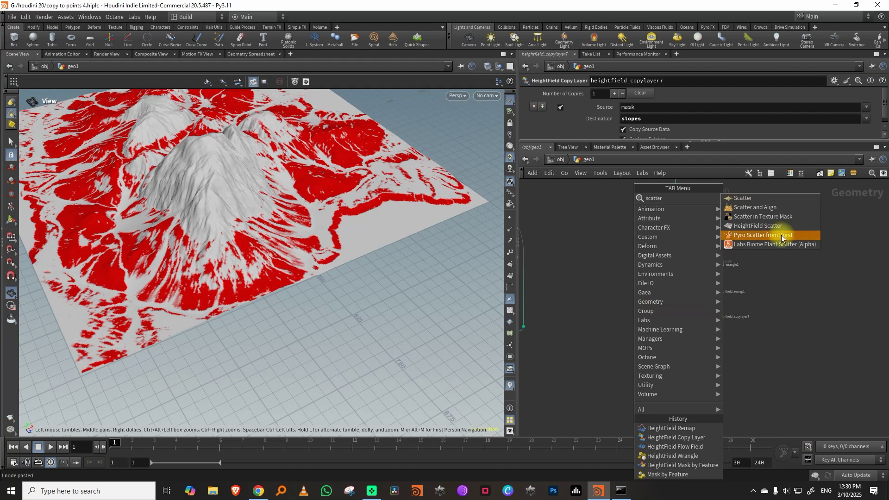
{"action": "left_click", "coordinate": [768, 225]}
{"action": "left_click", "coordinate": [687, 361]}
{"action": "left_click", "coordinate": [714, 305]}
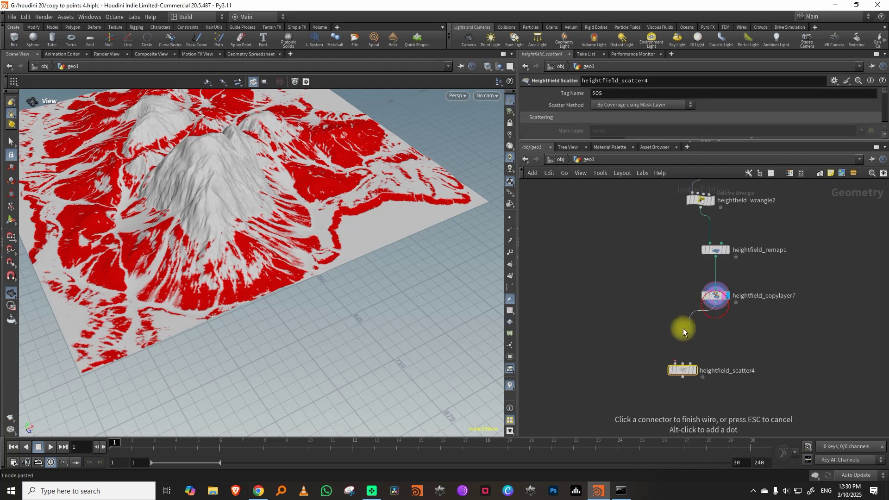
{"action": "left_click", "coordinate": [689, 363]}
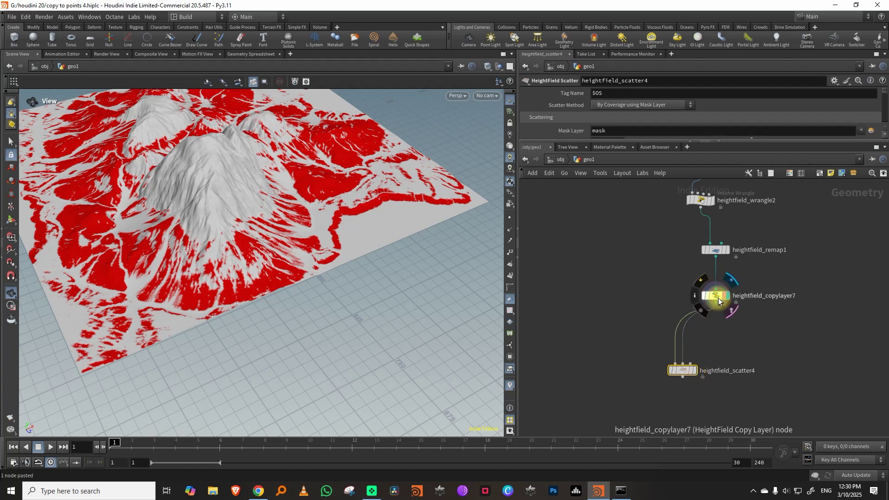
Step: Display heightfield_scatter4 and insert a HeightField Mask Clear node between heightfield_copylayer7 and the scatter
{"action": "key", "text": "r"}
{"action": "key", "text": "Tab"}
{"action": "type", "text": "cle"}
{"action": "left_click", "coordinate": [832, 198]}
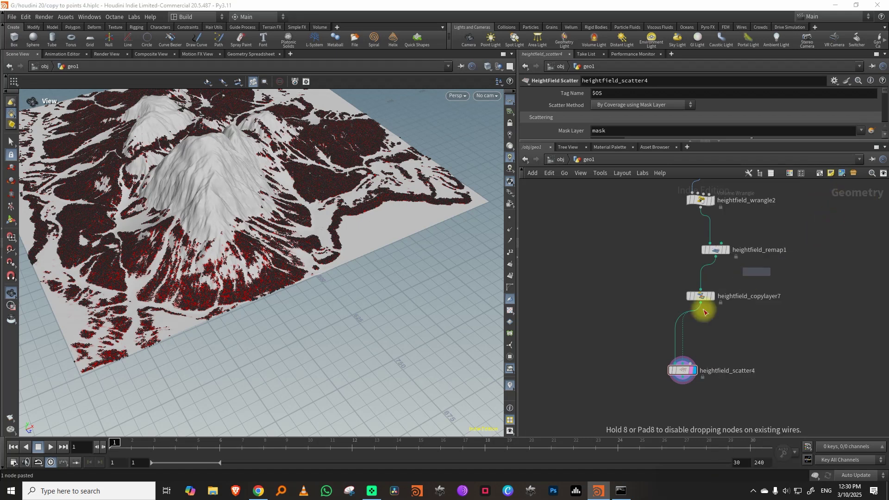
{"action": "left_click", "coordinate": [677, 332]}
Step: Set heightfield_scatter4's Mask Layer to base and inspect the scattered points across the terrain
{"action": "left_click_drag", "start_coordinate": [674, 140], "coordinate": [684, 221]}
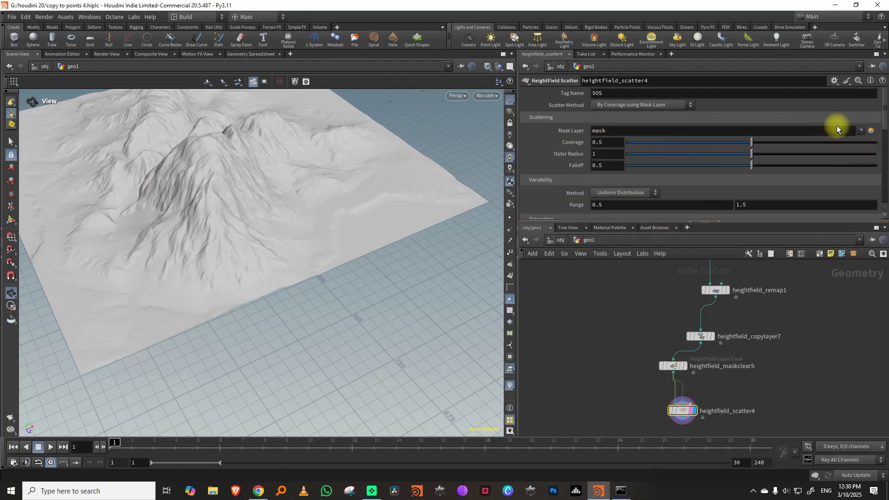
{"action": "left_click", "coordinate": [861, 130]}
{"action": "left_click", "coordinate": [866, 214]}
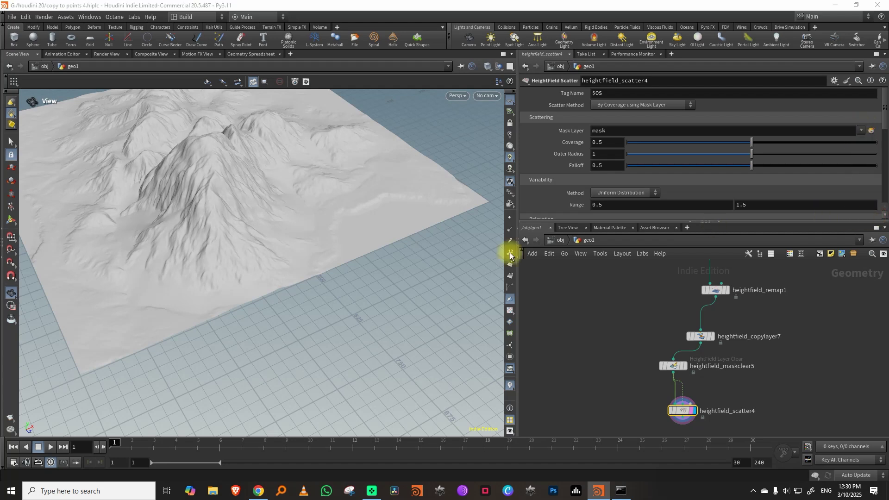
{"action": "key", "text": "space"}
{"action": "left_click_drag", "start_coordinate": [260, 232], "coordinate": [157, 311]}
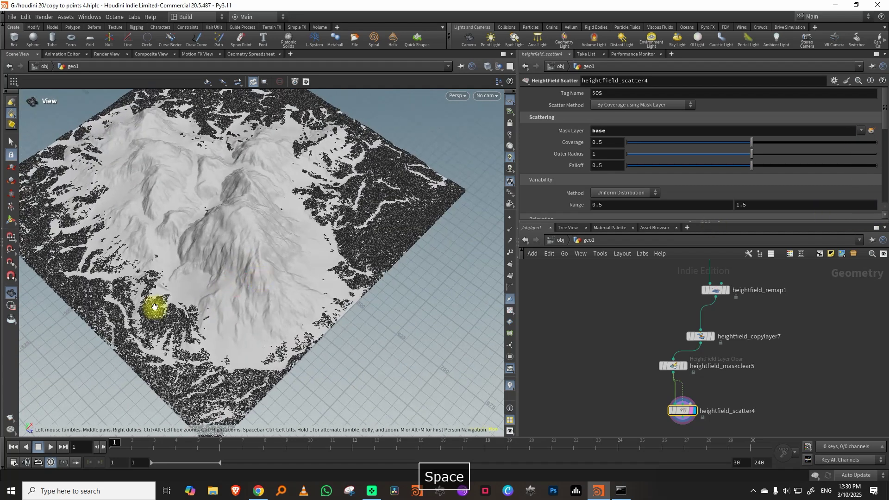
{"action": "left_click_drag", "start_coordinate": [378, 212], "coordinate": [644, 212]}
{"action": "left_click_drag", "start_coordinate": [459, 252], "coordinate": [499, 217]}
Step: Set heightfield_scatter4's Coverage to 0.469, Outer Radius to 1.147 and Falloff to 0.734
{"action": "left_click_drag", "start_coordinate": [698, 142], "coordinate": [693, 146]}
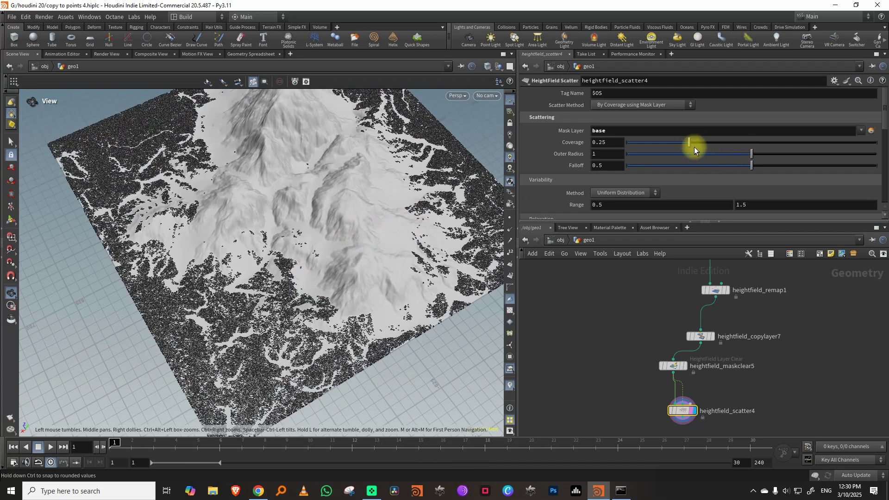
{"action": "left_click", "coordinate": [744, 142]}
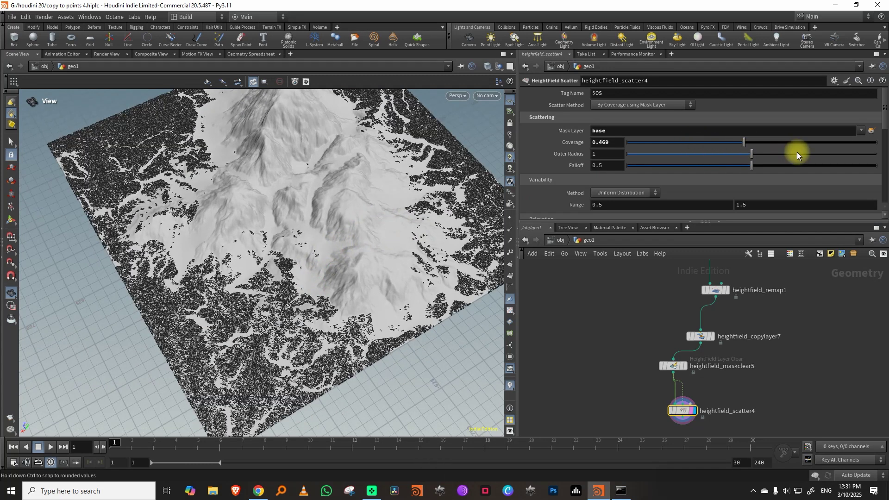
{"action": "left_click", "coordinate": [698, 155]}
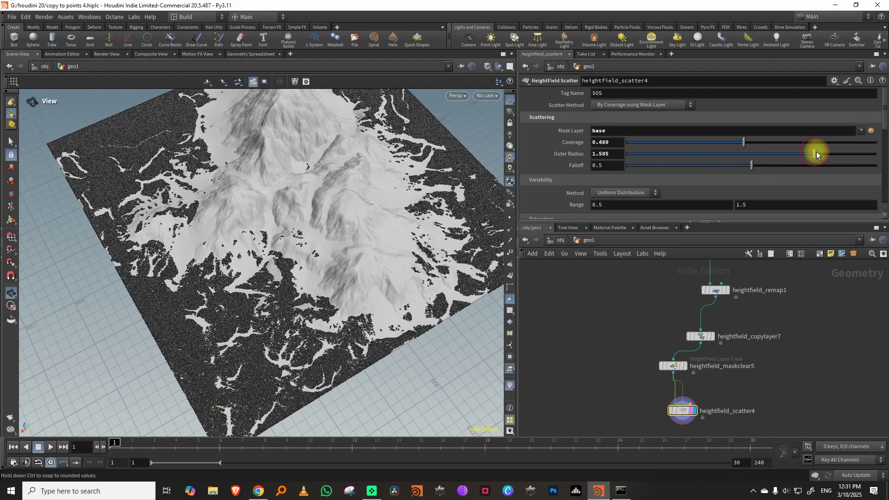
{"action": "left_click", "coordinate": [810, 165]}
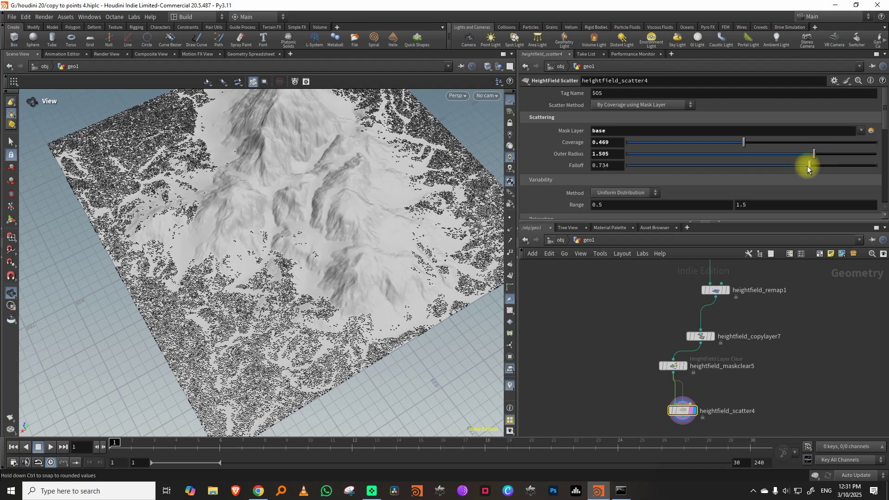
{"action": "left_click", "coordinate": [756, 155]}
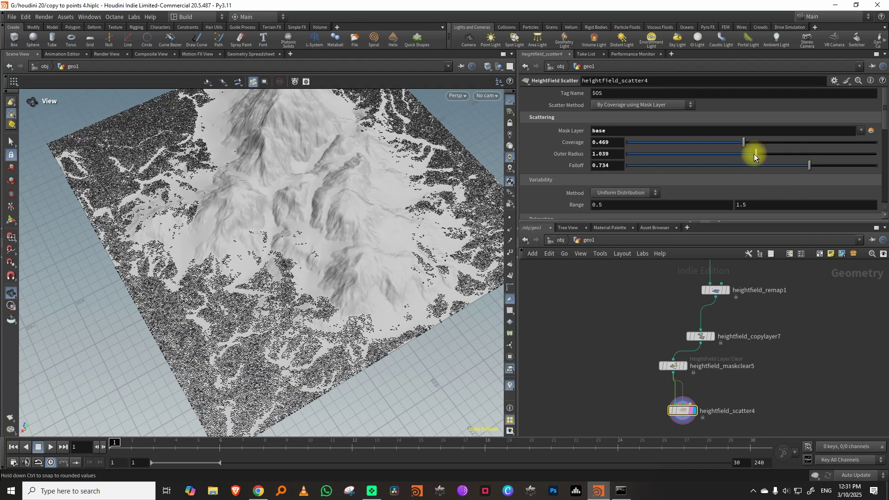
{"action": "left_click", "coordinate": [769, 154]}
{"action": "key", "text": "space"}
{"action": "left_click_drag", "start_coordinate": [213, 314], "coordinate": [288, 304]}
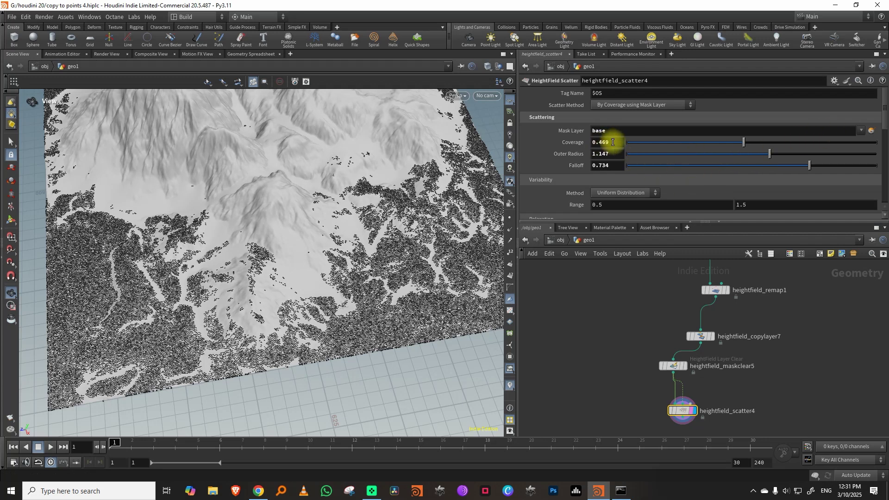
Step: Thin out the base scatter points by lowering the Coverage to 0.05
{"action": "left_click_drag", "start_coordinate": [630, 218], "coordinate": [630, 269]}
{"action": "left_click", "coordinate": [663, 143]}
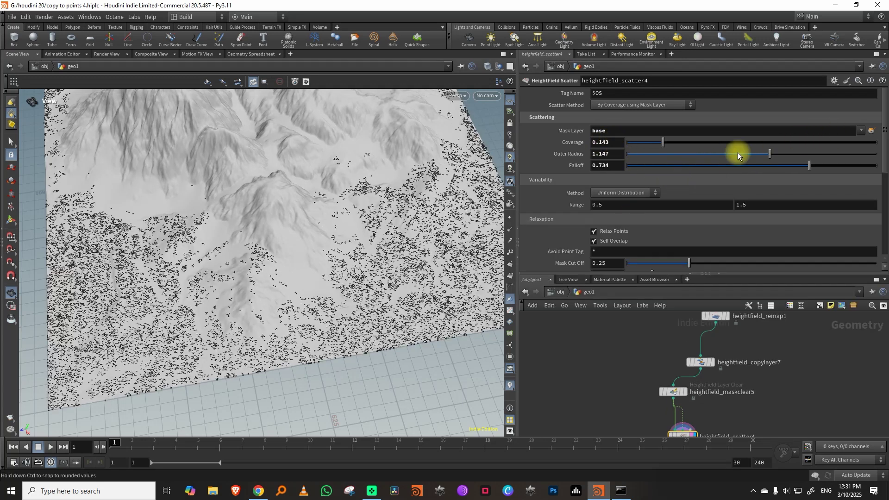
{"action": "left_click", "coordinate": [640, 143]}
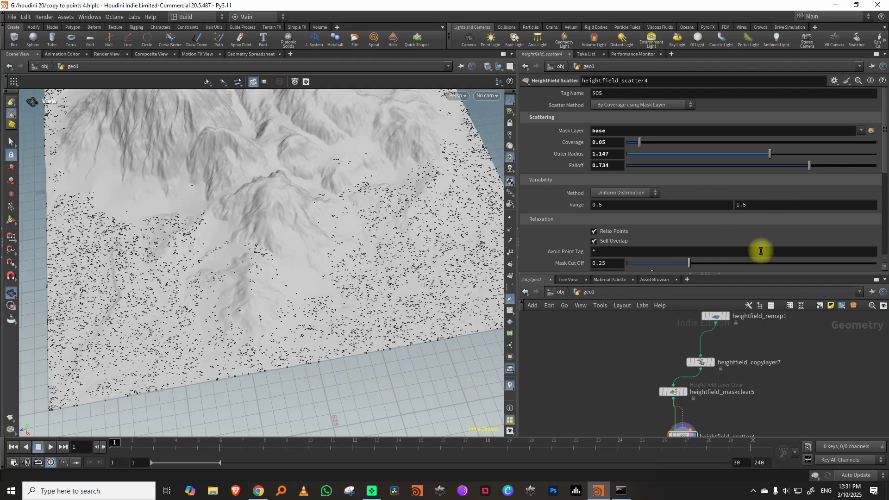
Step: Set heightfield_scatter4's Variability Range to 1 and 4
{"action": "left_click_drag", "start_coordinate": [742, 275], "coordinate": [743, 353]}
{"action": "left_click", "coordinate": [605, 208]}
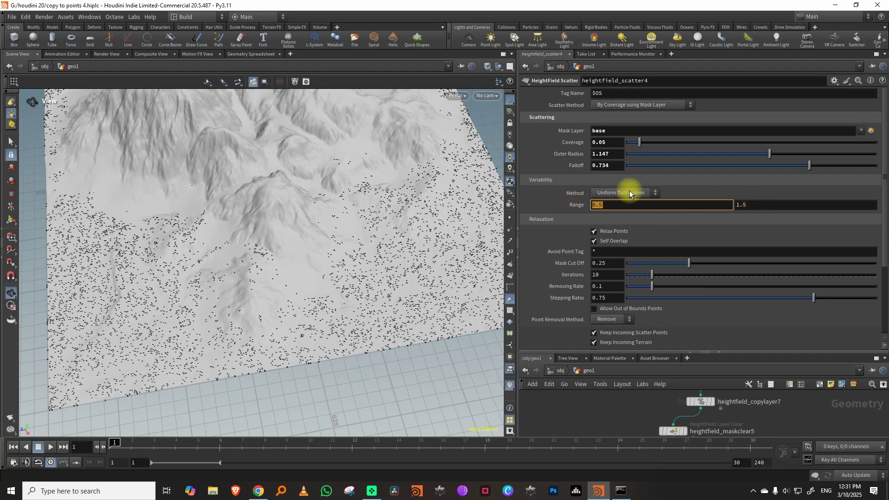
{"action": "type", "text": "1"}
{"action": "key", "text": "Tab"}
{"action": "type", "text": "4"}
{"action": "key", "text": "Return"}
{"action": "left_click_drag", "start_coordinate": [254, 298], "coordinate": [256, 319]}
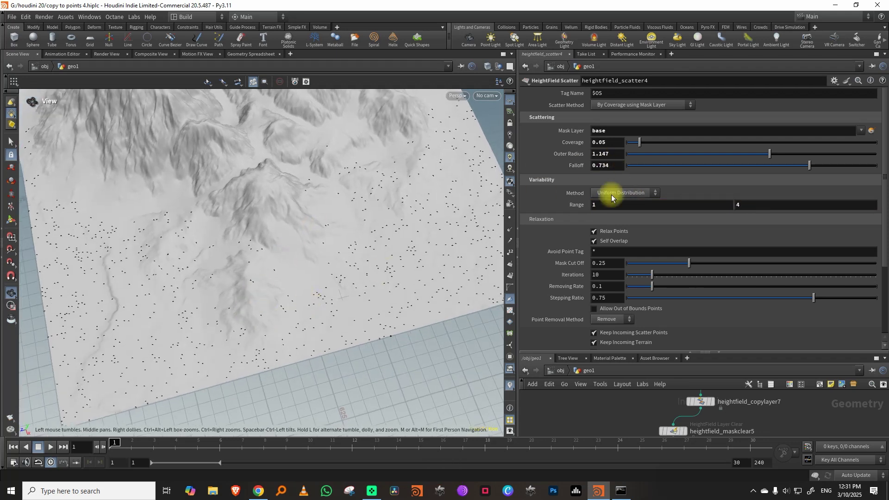
Step: Reduce heightfield_scatter4's Coverage to 0.005 and set its Outer Radius to 4 and Falloff to 1
{"action": "left_click_drag", "start_coordinate": [629, 142], "coordinate": [621, 151]}
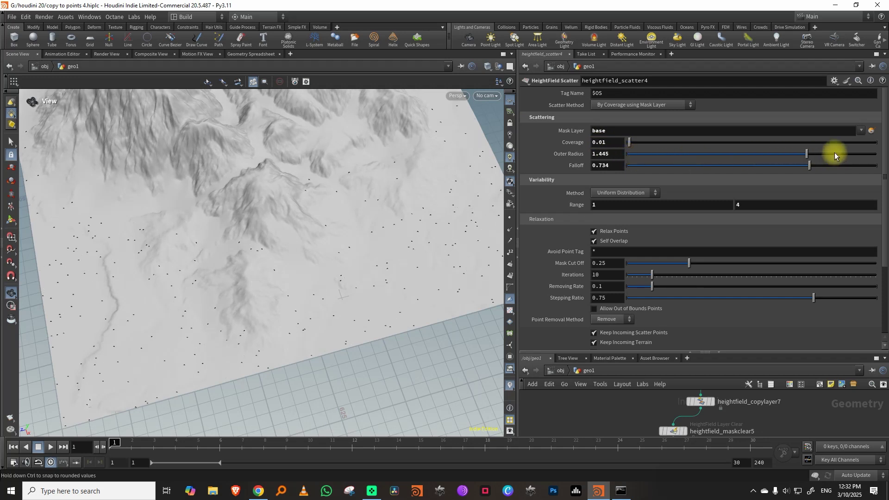
{"action": "mouse_move", "coordinate": [850, 154]}
{"action": "left_mouse_down"}
{"action": "mouse_move", "coordinate": [839, 165]}
{"action": "mouse_move", "coordinate": [863, 165]}
{"action": "left_mouse_up"}
{"action": "left_click", "coordinate": [606, 154]}
{"action": "type", "text": "4"}
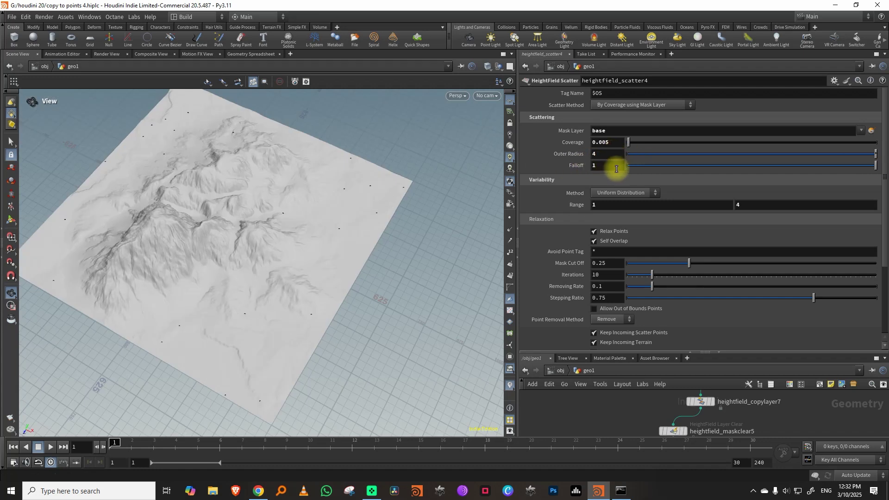
Step: Add a Group Create node below heightfield_scatter4, wire it to the scatter and display it
{"action": "left_click_drag", "start_coordinate": [674, 353], "coordinate": [678, 203]}
{"action": "key", "text": "Tab"}
{"action": "type", "text": "group"}
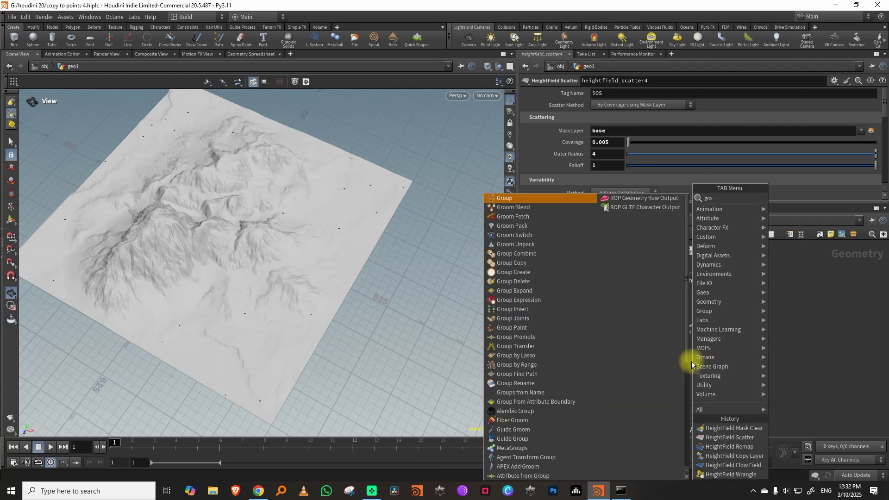
{"action": "left_click", "coordinate": [632, 198]}
{"action": "left_click", "coordinate": [668, 364]}
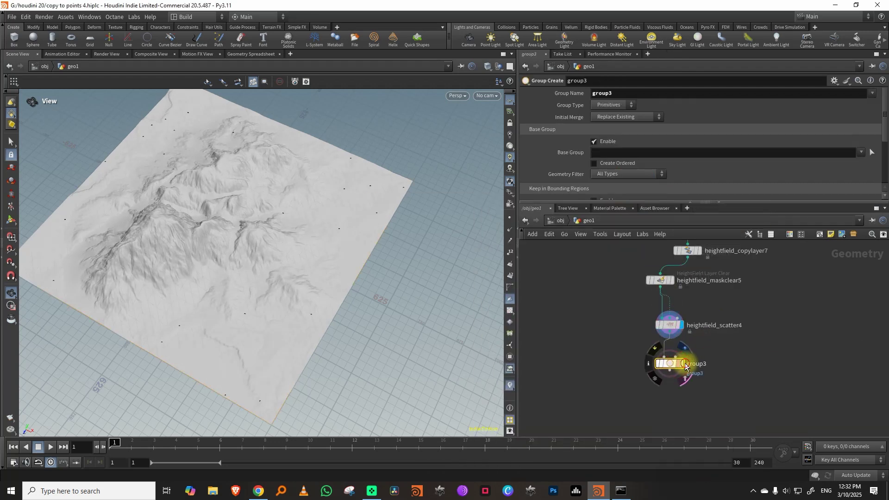
Step: Name the group rocks and set its Group Type to Points
{"action": "double_click", "coordinate": [619, 94]}
{"action": "type", "text": "rocks"}
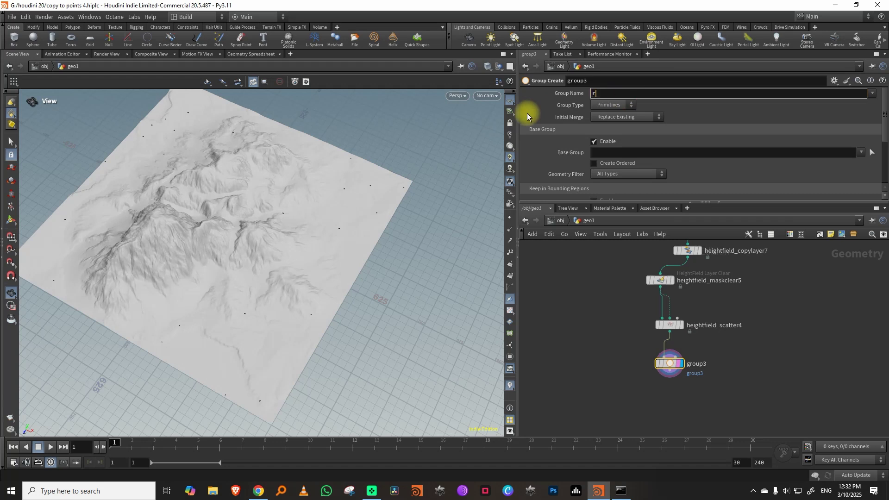
{"action": "key", "text": "Return"}
{"action": "left_click", "coordinate": [613, 104]}
{"action": "left_click", "coordinate": [615, 116]}
Step: Add a second HeightField Scatter below group3, wire group3 into its first two inputs and display it
{"action": "left_click_drag", "start_coordinate": [681, 203], "coordinate": [680, 142]}
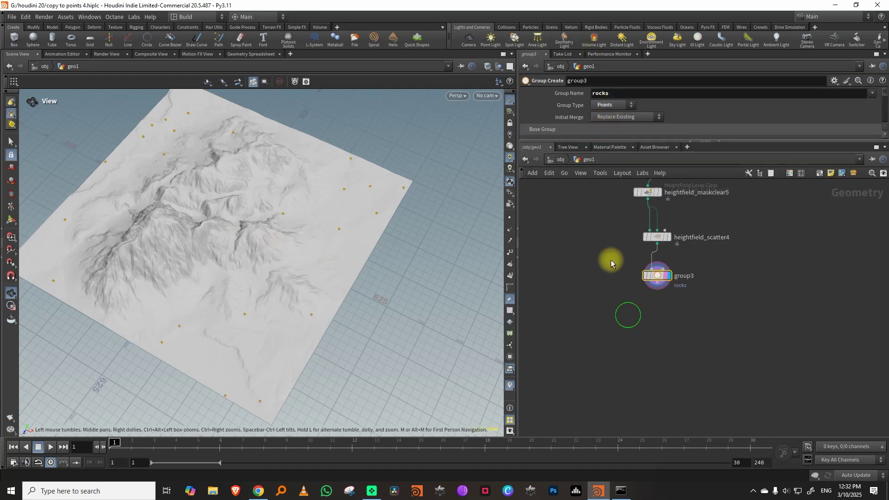
{"action": "key", "text": "Tab"}
{"action": "type", "text": "scat"}
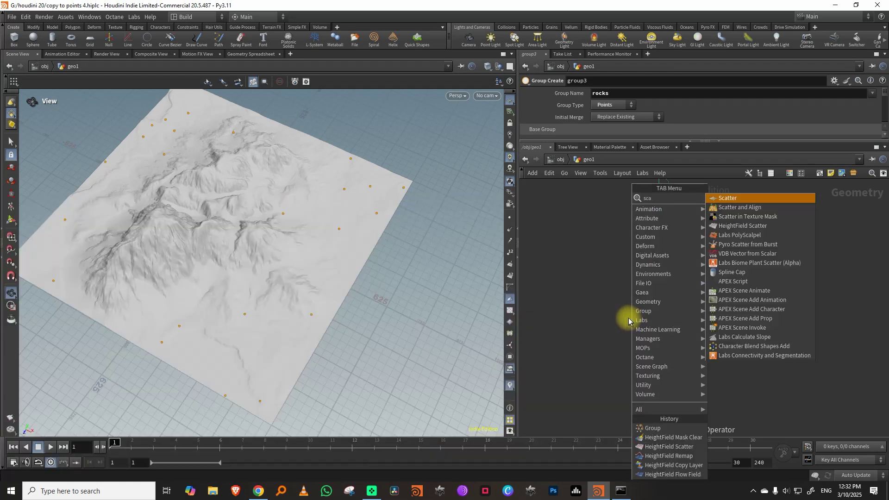
{"action": "left_click", "coordinate": [756, 226]}
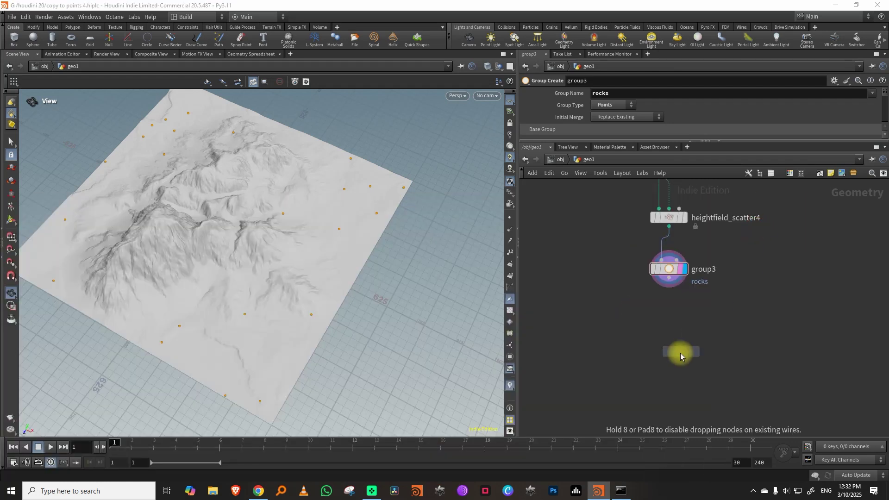
{"action": "left_click", "coordinate": [668, 332]}
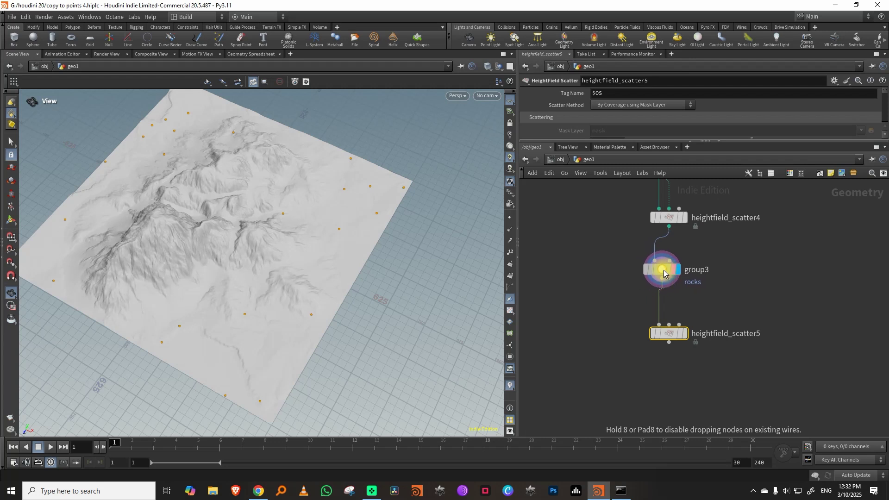
{"action": "mouse_move", "coordinate": [665, 280]}
{"action": "left_click_drag", "start_coordinate": [663, 278], "coordinate": [669, 324]}
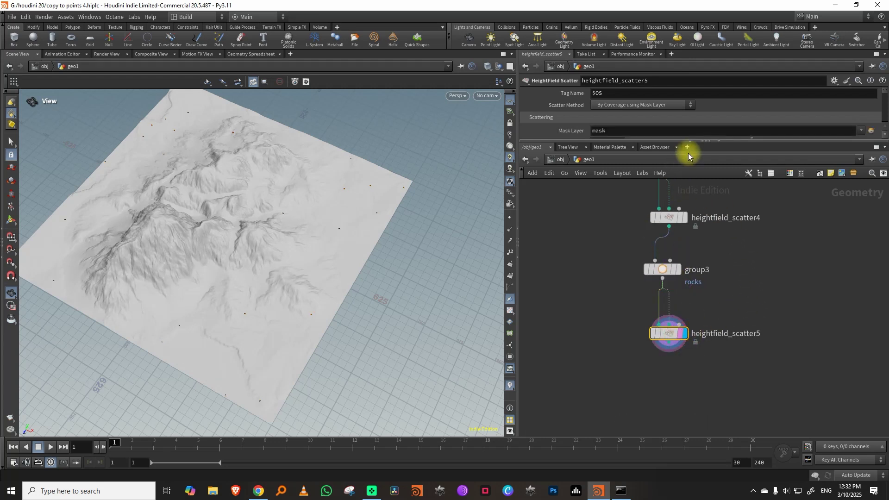
Step: Set heightfield_scatter5's Mask Layer to base and check the points scattered around the rocks
{"action": "left_click_drag", "start_coordinate": [670, 142], "coordinate": [662, 218]}
{"action": "left_click", "coordinate": [861, 130]}
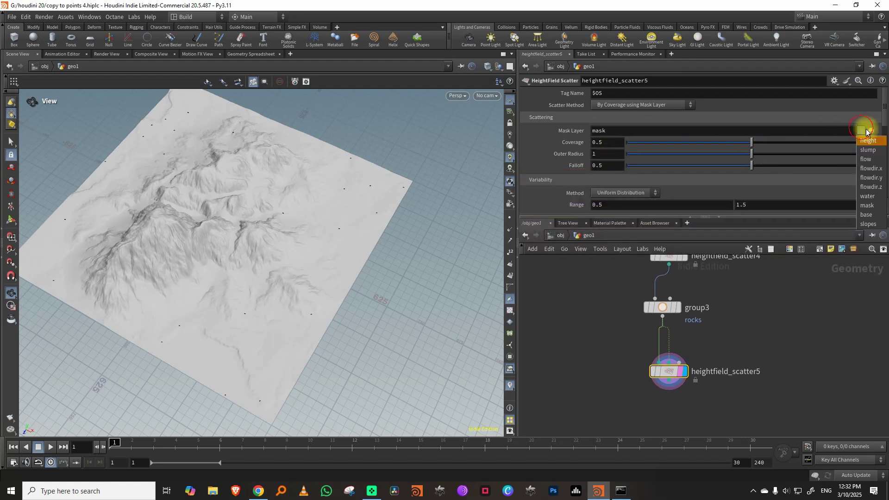
{"action": "left_click", "coordinate": [867, 215]}
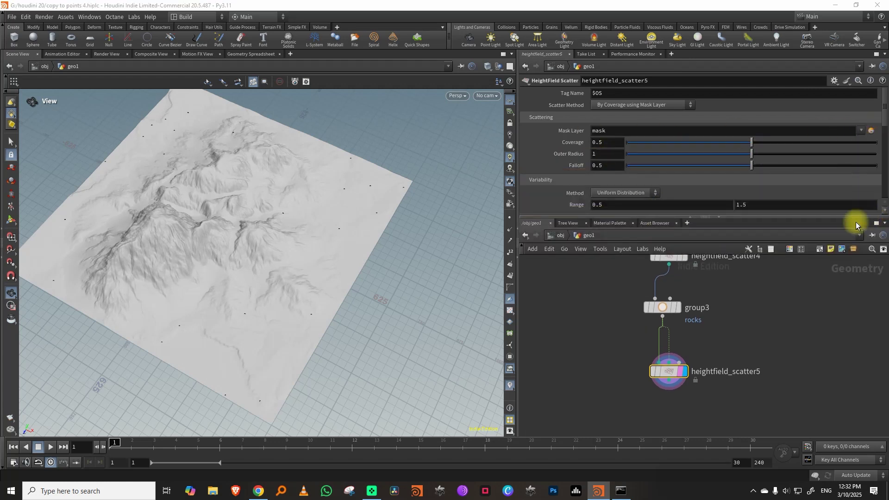
{"action": "left_click_drag", "start_coordinate": [287, 317], "coordinate": [174, 357]}
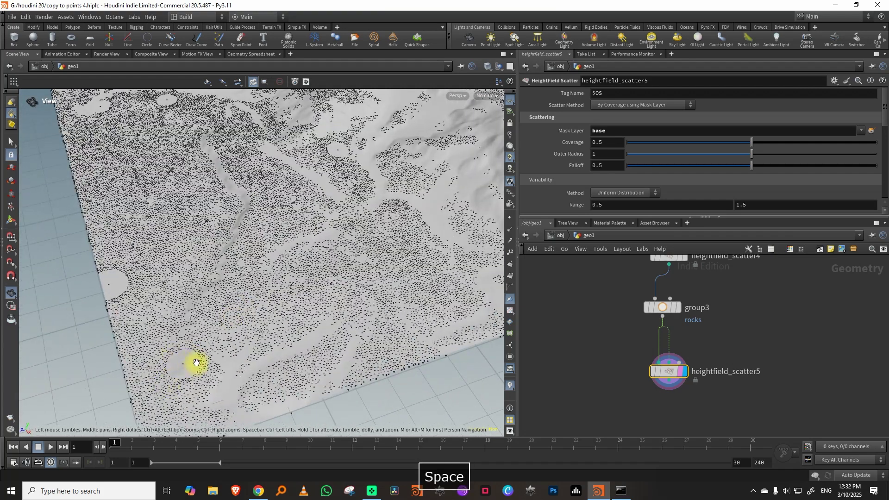
Step: Try a variability Range minimum of 3 on heightfield_scatter4 and check the spacing around the rock points
{"action": "left_click", "coordinate": [662, 308]}
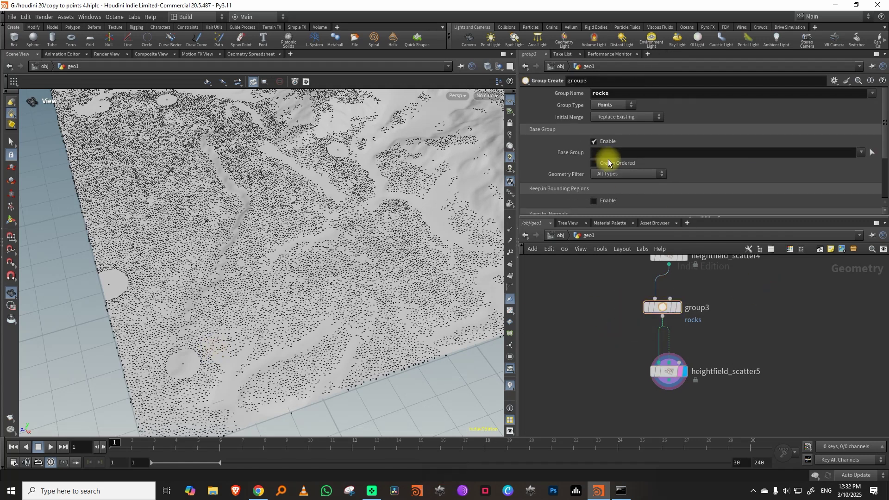
{"action": "middle_click_drag", "start_coordinate": [704, 302], "coordinate": [687, 367]}
{"action": "left_click", "coordinate": [654, 324]}
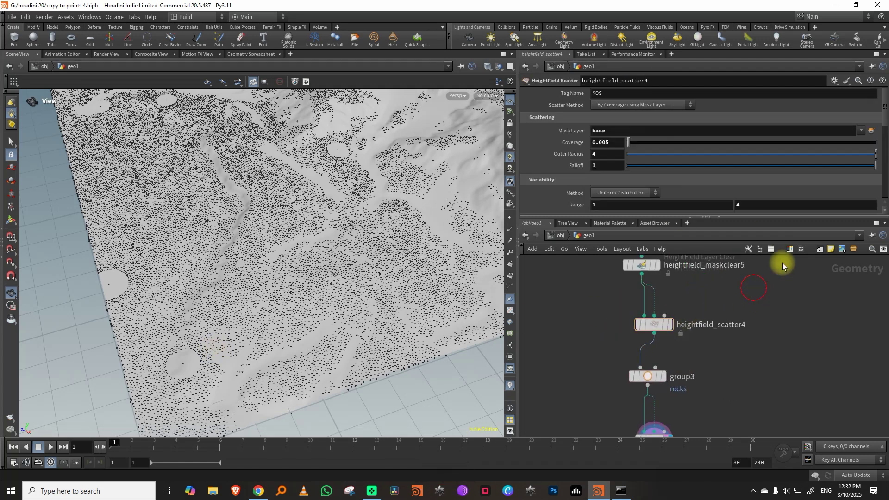
{"action": "left_click_drag", "start_coordinate": [883, 118], "coordinate": [880, 140]}
{"action": "scroll", "coordinate": [595, 129], "scroll_direction": "down", "scroll_amount": 2}
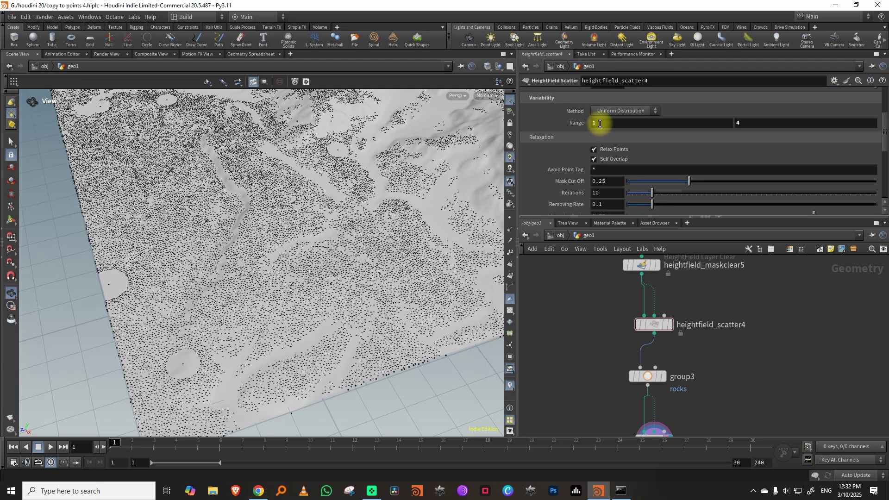
{"action": "type", "text": "3"}
{"action": "key", "text": "Return"}
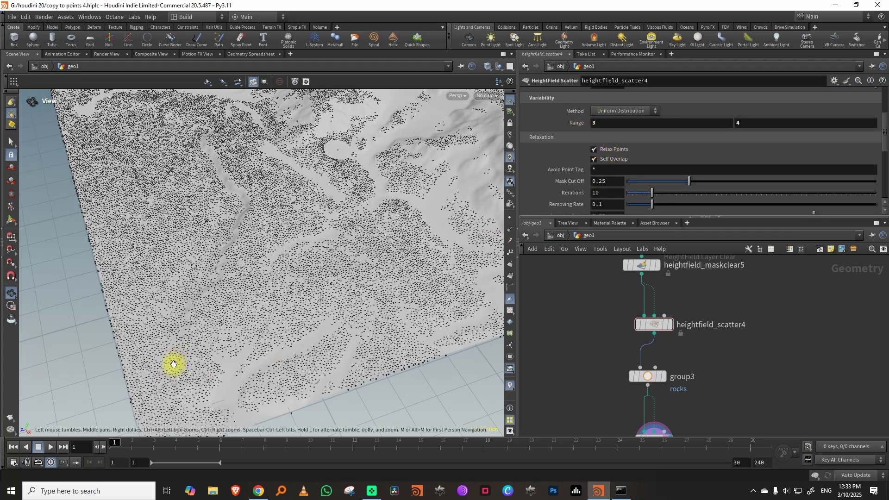
{"action": "key", "text": "space"}
{"action": "left_click_drag", "start_coordinate": [313, 245], "coordinate": [275, 299]}
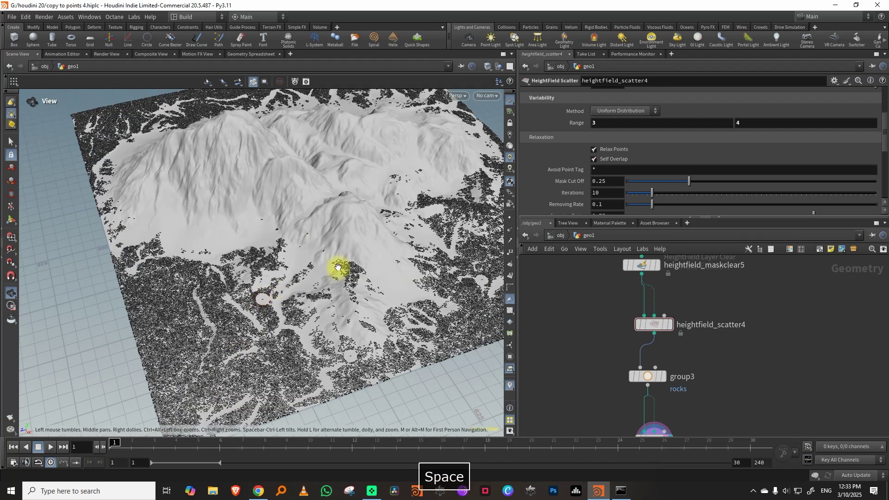
Step: Reset heightfield_scatter4's Range minimum to 0.5 and check the scattered rock points
{"action": "left_click", "coordinate": [601, 123]}
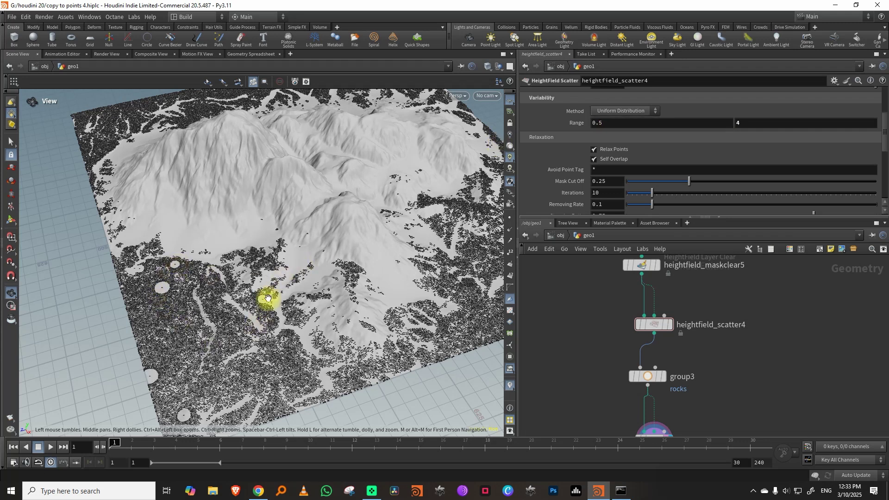
{"action": "left_click_drag", "start_coordinate": [148, 272], "coordinate": [201, 287]}
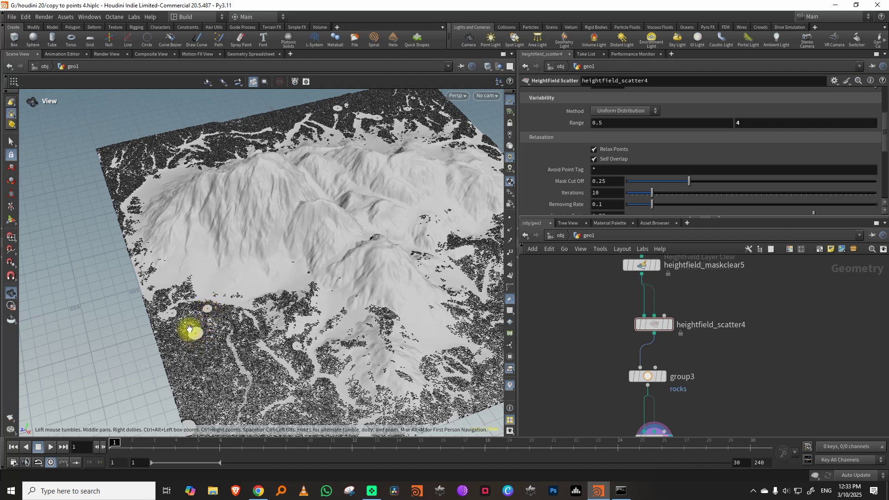
{"action": "left_click_drag", "start_coordinate": [306, 206], "coordinate": [317, 242]}
Step: Set heightfield_scatter5's Coverage to 0.333 and look over the whole terrain
{"action": "left_click", "coordinate": [700, 339]}
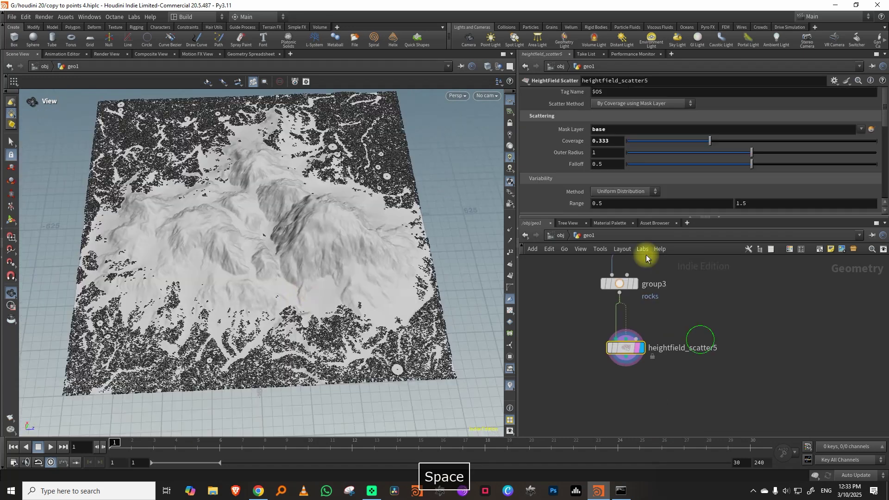
{"action": "left_click_drag", "start_coordinate": [651, 217], "coordinate": [662, 176]}
{"action": "left_click_drag", "start_coordinate": [337, 302], "coordinate": [317, 268]}
{"action": "left_click_drag", "start_coordinate": [597, 248], "coordinate": [609, 371]}
{"action": "scroll", "coordinate": [638, 347], "scroll_direction": "down", "scroll_amount": 2}
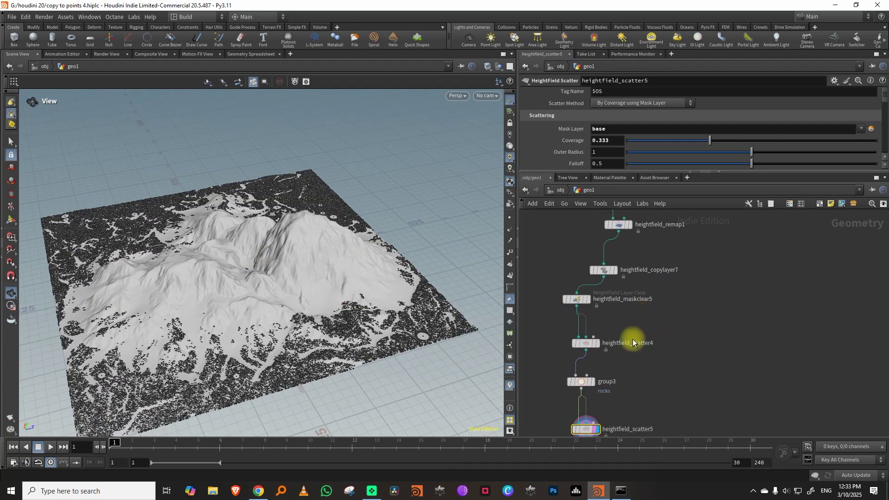
{"action": "middle_click_drag", "start_coordinate": [643, 363], "coordinate": [646, 318]}
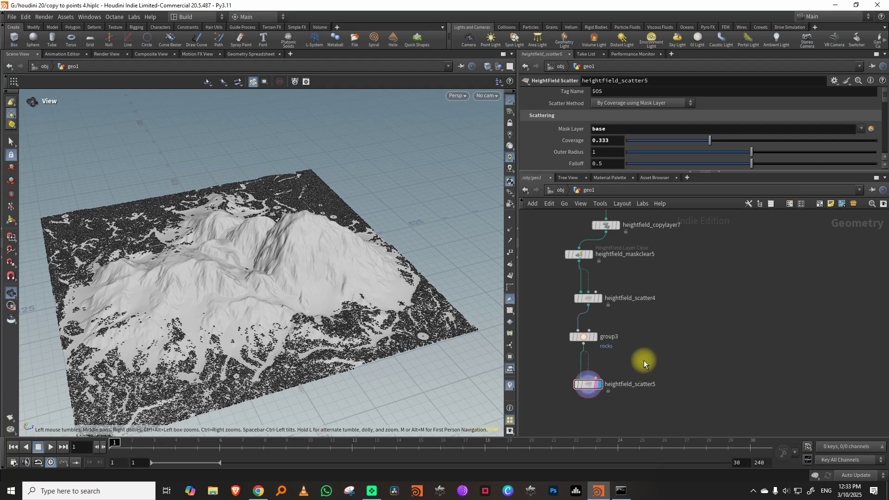
{"action": "scroll", "coordinate": [657, 336], "scroll_direction": "up", "scroll_amount": 3}
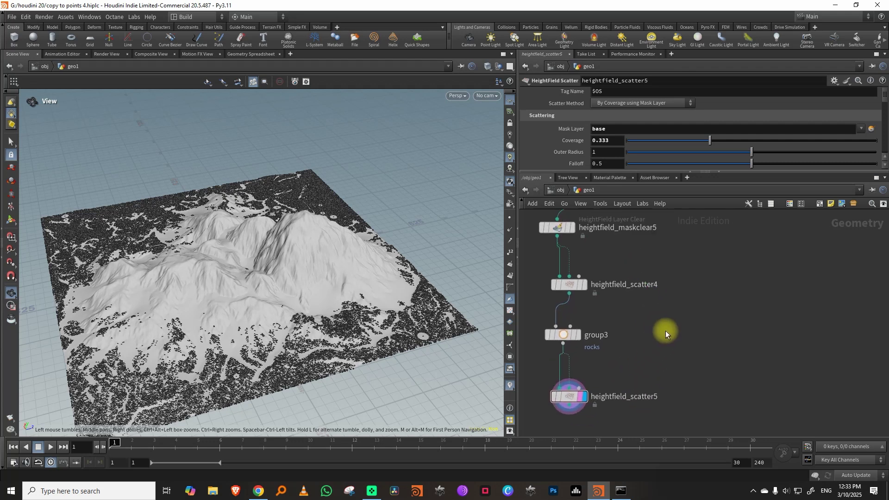
Step: Add a third HeightField Scatter beside heightfield_scatter5, wire heightfield_maskclear5 into its first two inputs and display it
{"action": "key", "text": "Tab"}
{"action": "left_click", "coordinate": [719, 428]}
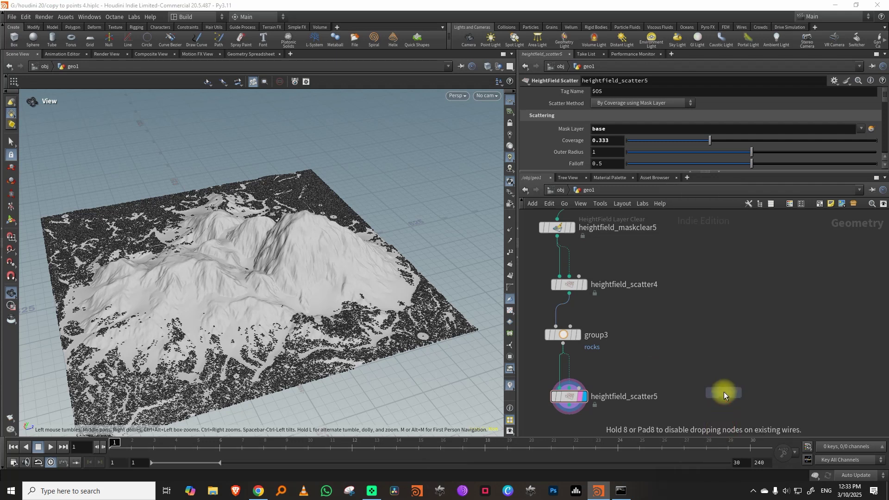
{"action": "left_click", "coordinate": [724, 394]}
{"action": "mouse_move", "coordinate": [697, 296]}
{"action": "middle_mouse_down"}
{"action": "mouse_move", "coordinate": [672, 343]}
{"action": "mouse_move", "coordinate": [693, 294]}
{"action": "middle_mouse_up"}
{"action": "left_click", "coordinate": [569, 268]}
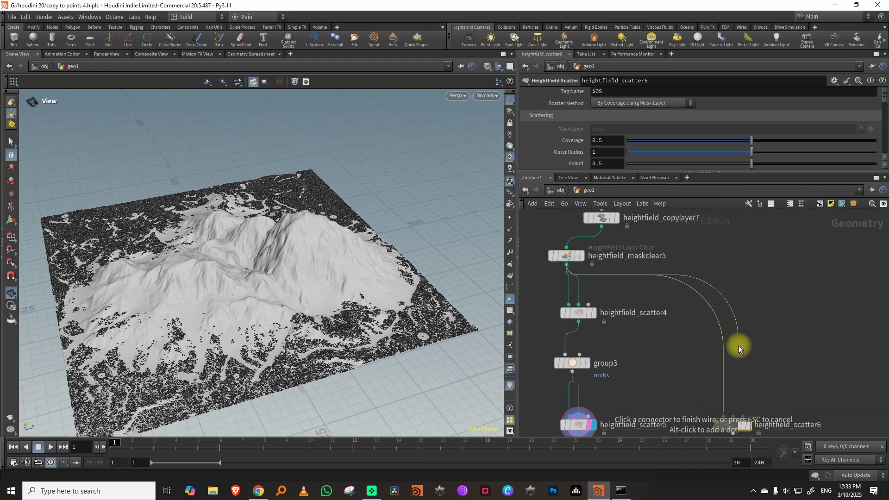
{"action": "left_click", "coordinate": [724, 415]}
Step: Set heightfield_scatter6's Mask Layer to slopes and check the points on the mountain slopes
{"action": "left_click", "coordinate": [858, 129]}
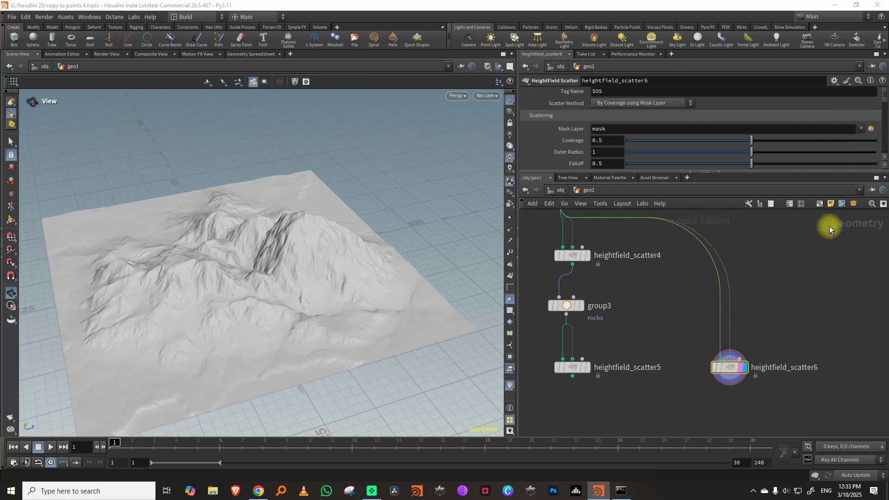
{"action": "key", "text": "space"}
{"action": "left_click_drag", "start_coordinate": [311, 288], "coordinate": [417, 241]}
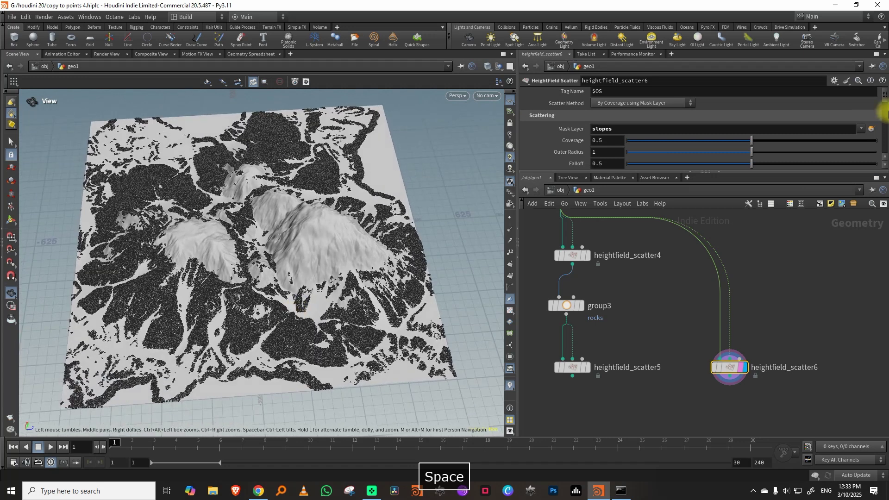
Step: Lower heightfield_scatter6's Coverage, set Randomize Up to 7.4 and add some Randomize Yaw
{"action": "left_click_drag", "start_coordinate": [811, 171], "coordinate": [810, 246]}
{"action": "left_click", "coordinate": [681, 142]}
{"action": "scroll", "coordinate": [874, 199], "scroll_direction": "down", "scroll_amount": 10}
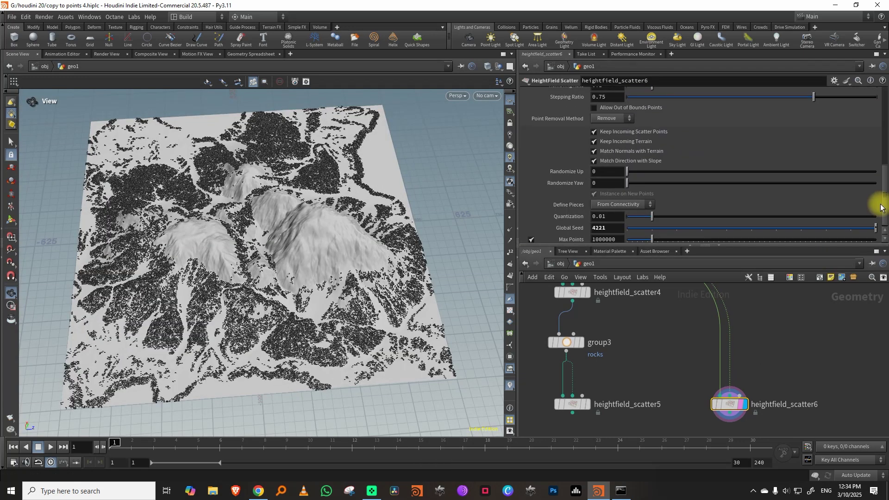
{"action": "left_click", "coordinate": [636, 168]}
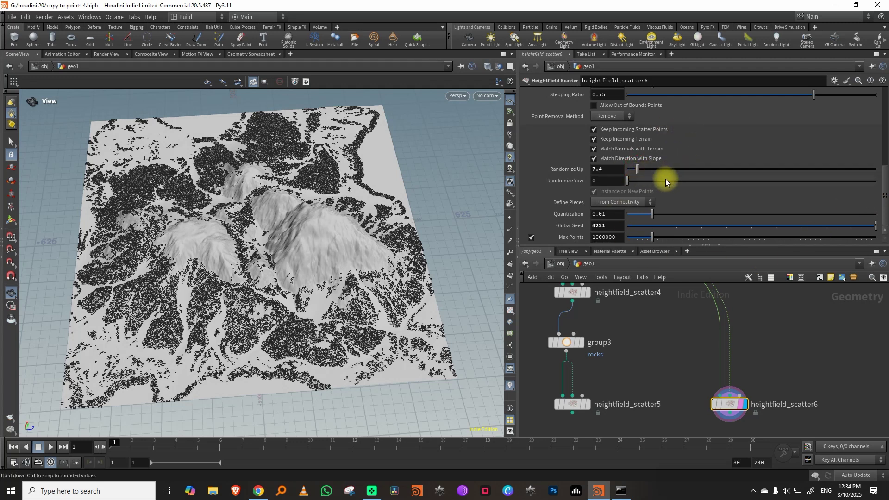
{"action": "left_click", "coordinate": [646, 181]}
Step: Set heightfield_scatter4's Randomize Yaw to 17.4
{"action": "middle_click_drag", "start_coordinate": [612, 381], "coordinate": [634, 393]}
{"action": "left_click_drag", "start_coordinate": [634, 393], "coordinate": [569, 434]}
{"action": "left_click", "coordinate": [578, 302]}
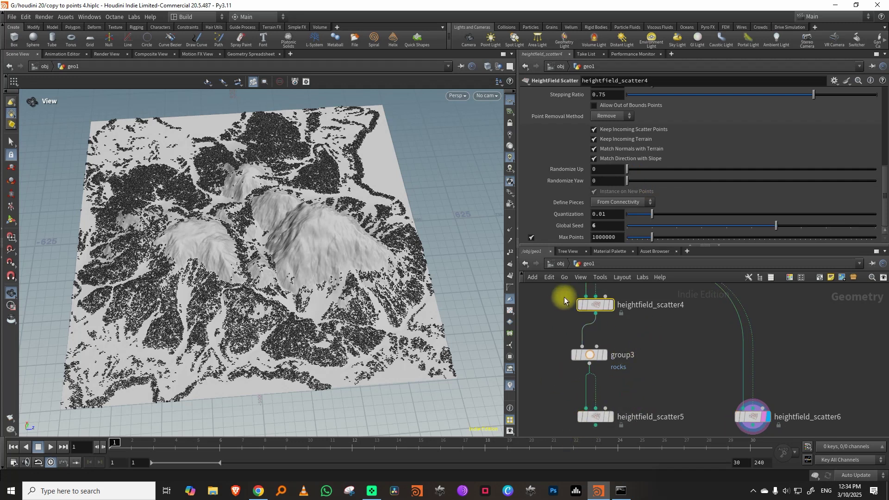
{"action": "left_click", "coordinate": [649, 180]}
Step: Add a Group Create node below heightfield_scatter6, wire it to the scatter and display it
{"action": "key", "text": "Tab"}
{"action": "type", "text": "group"}
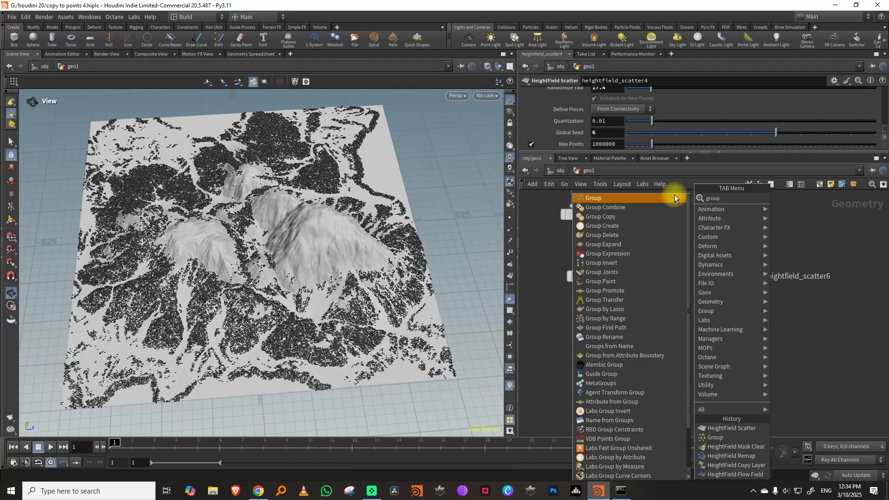
{"action": "key", "text": "Return"}
{"action": "left_click", "coordinate": [741, 339]}
{"action": "left_click_drag", "start_coordinate": [742, 285], "coordinate": [731, 332]}
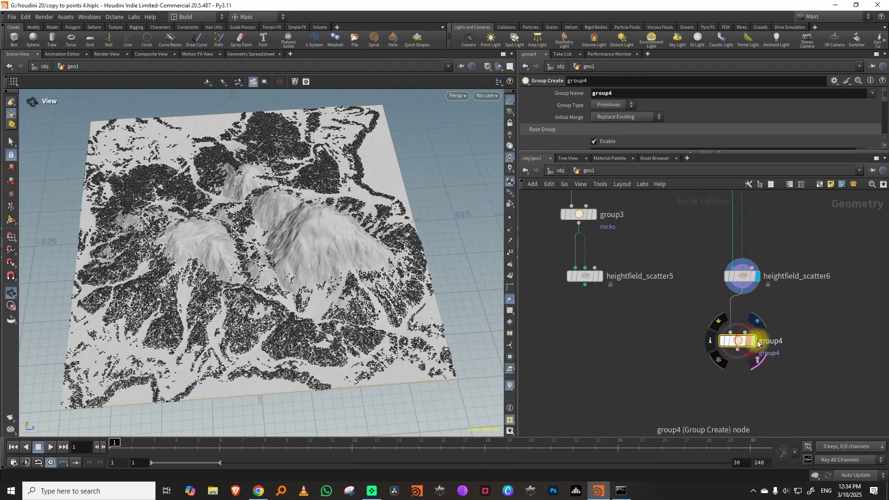
{"action": "left_click", "coordinate": [752, 341]}
Step: Name the new group below heightfield_scatter6 slopes
{"action": "left_click_drag", "start_coordinate": [642, 153], "coordinate": [676, 154]}
{"action": "double_click", "coordinate": [615, 93]}
{"action": "type", "text": "slopes"}
{"action": "key", "text": "Return"}
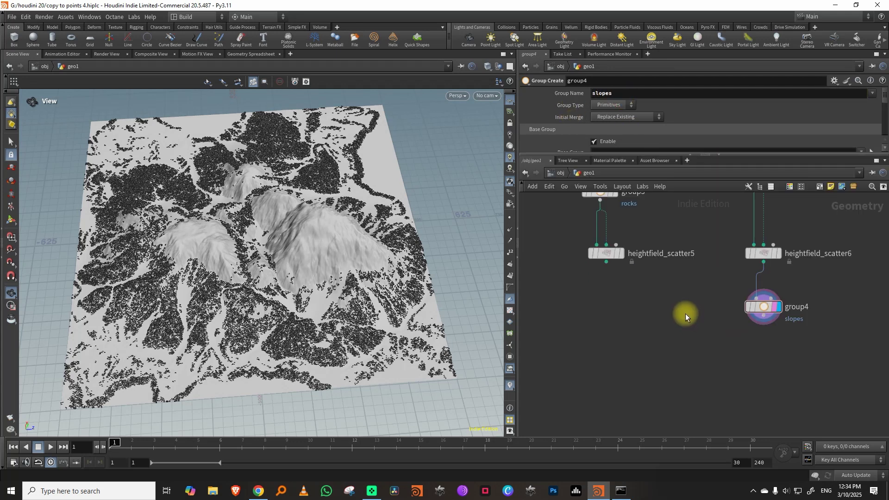
Step: Display heightfield_scatter5 and turn off its Keep Incoming Terrain option
{"action": "mouse_move", "coordinate": [680, 304]}
{"action": "middle_mouse_down"}
{"action": "mouse_move", "coordinate": [668, 337]}
{"action": "mouse_move", "coordinate": [669, 294]}
{"action": "middle_mouse_up"}
{"action": "key", "text": "Tab"}
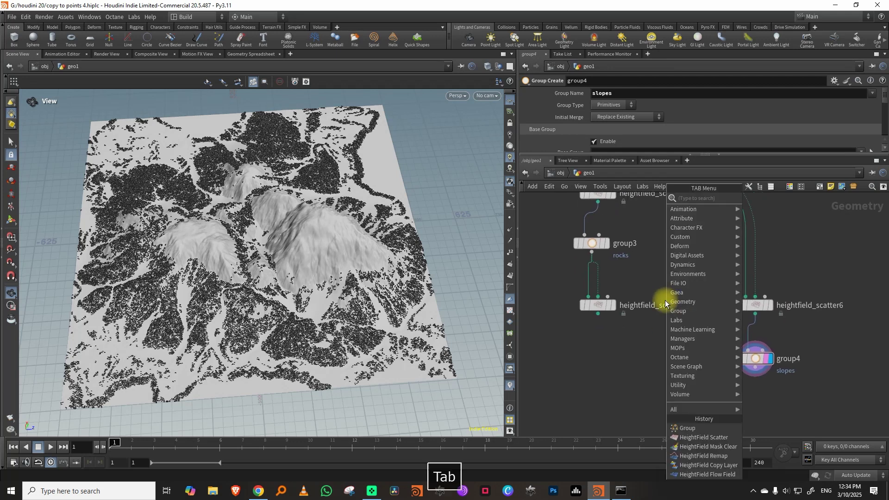
{"action": "key", "text": "Escape"}
{"action": "left_click", "coordinate": [620, 305]}
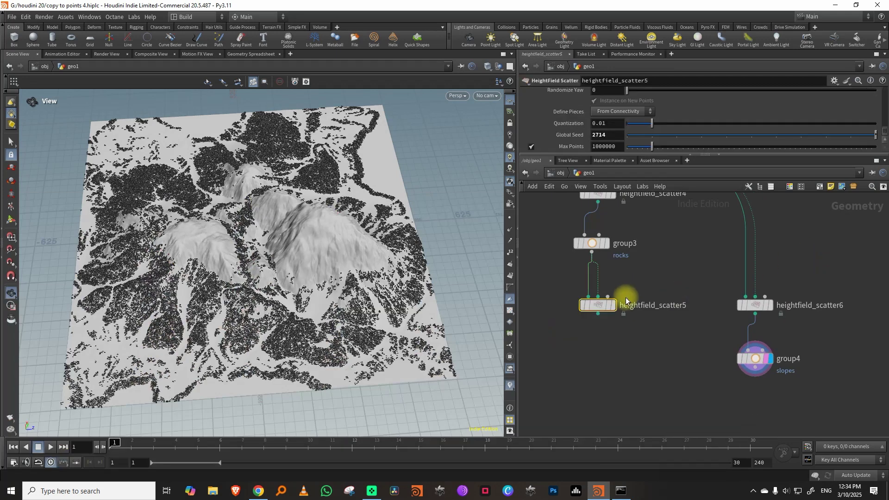
{"action": "left_click", "coordinate": [612, 305]}
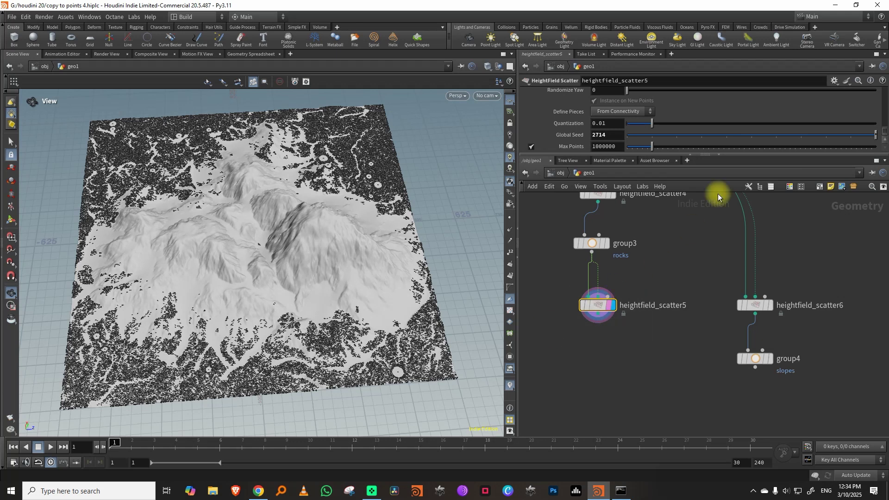
{"action": "left_click_drag", "start_coordinate": [666, 155], "coordinate": [666, 236]}
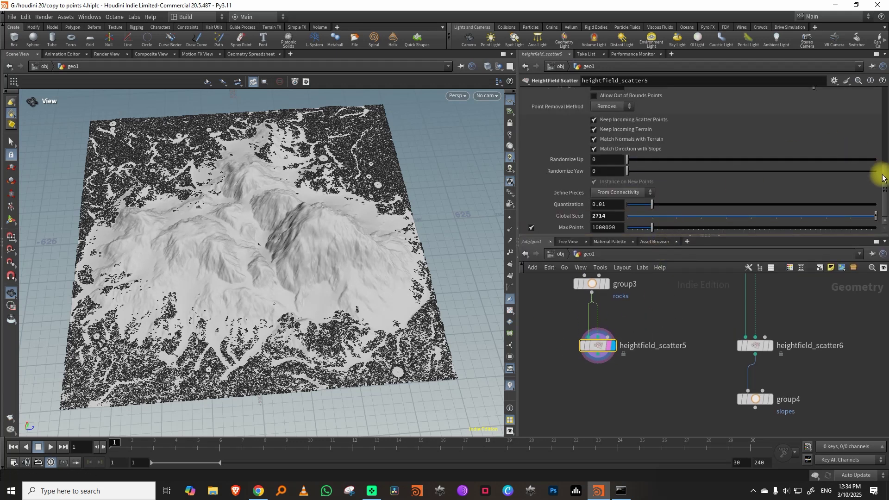
{"action": "left_click", "coordinate": [594, 130]}
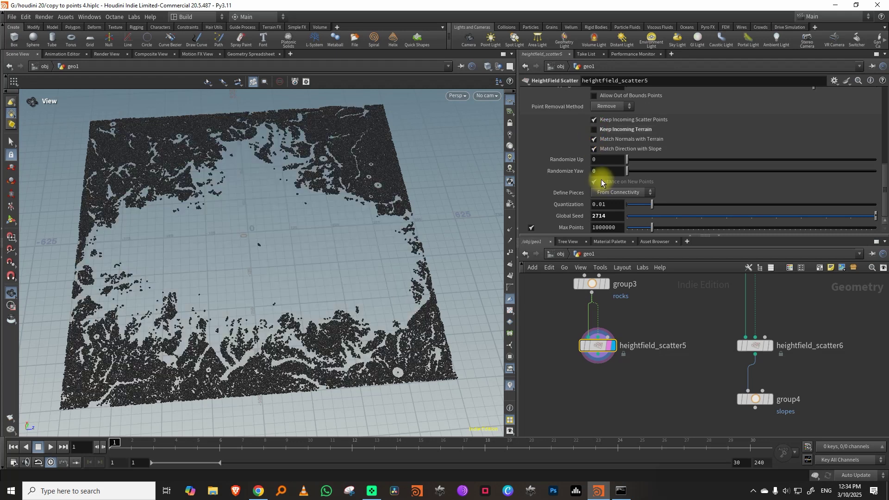
Step: Add a displayed Split node fed by heightfield_scatter5 and set its Group to rocks
{"action": "key", "text": "space"}
{"action": "key", "text": "Tab"}
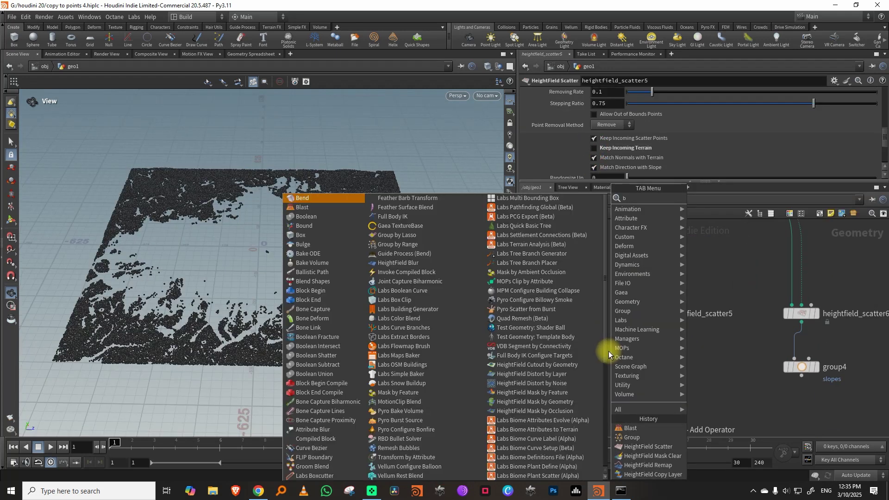
{"action": "key", "text": "Tab"}
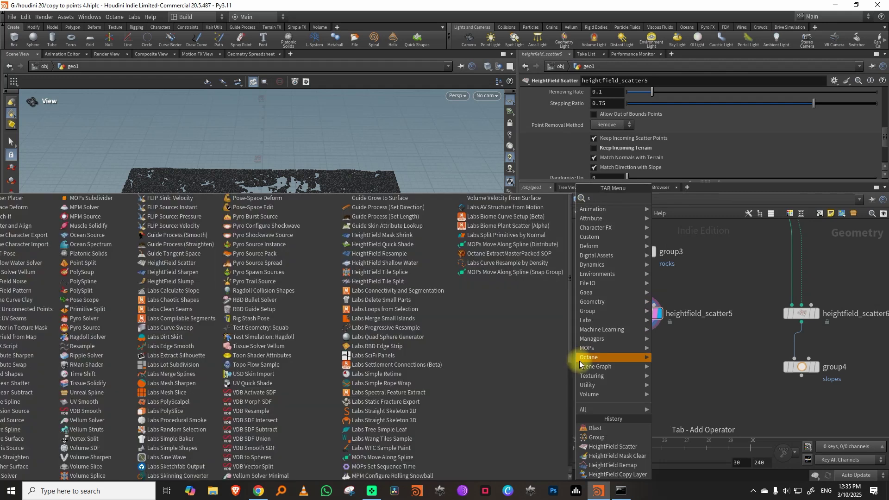
{"action": "left_click", "coordinate": [678, 198]}
{"action": "left_click", "coordinate": [625, 370]}
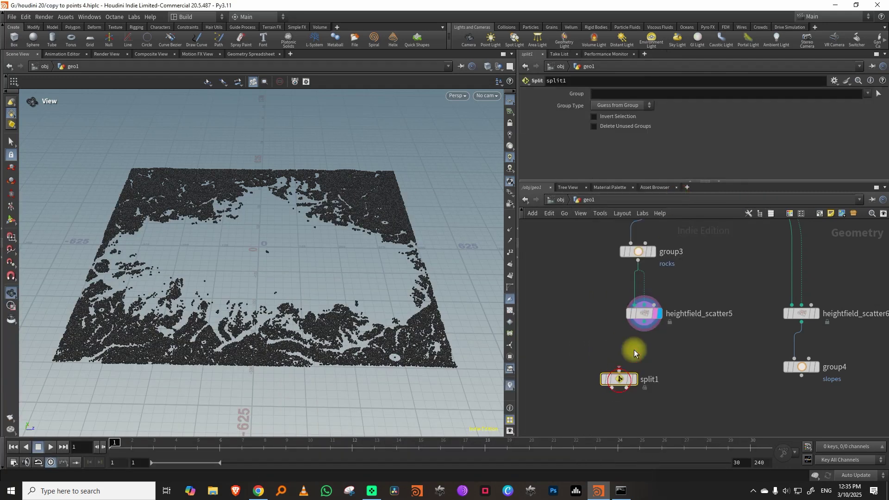
{"action": "left_click", "coordinate": [868, 93]}
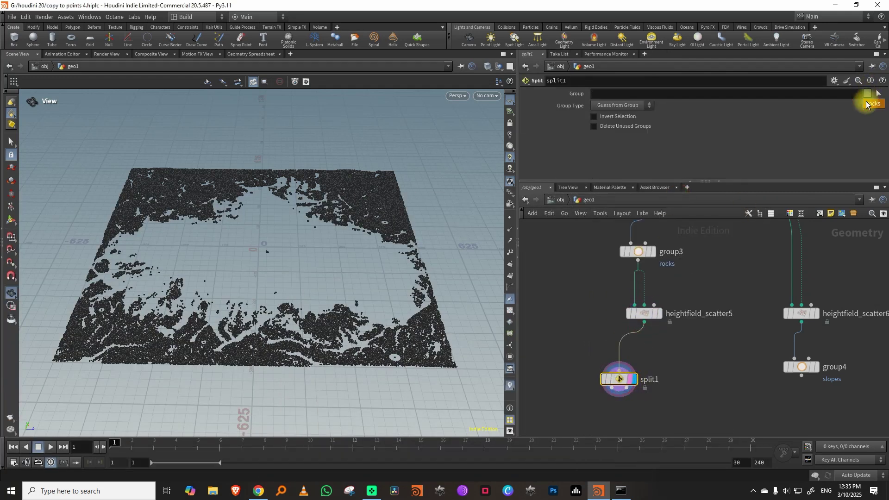
{"action": "left_click", "coordinate": [873, 103]}
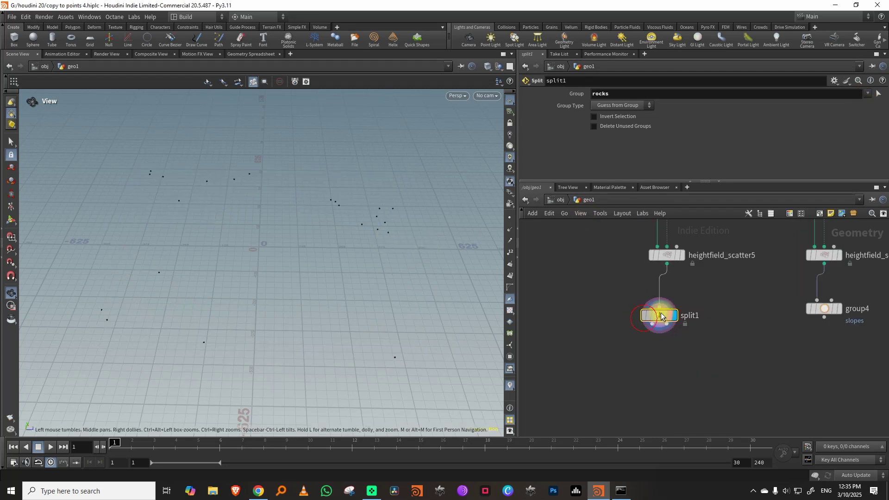
Step: Add a Null node below split1, wired to its second output, and display group4
{"action": "key", "text": "Tab"}
{"action": "type", "text": "nu"}
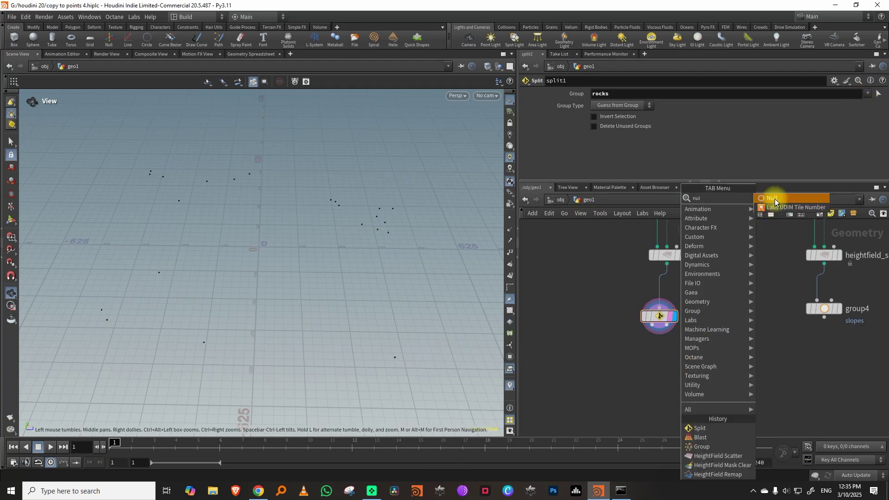
{"action": "left_click", "coordinate": [774, 198]}
{"action": "left_click", "coordinate": [688, 365]}
{"action": "left_click_drag", "start_coordinate": [361, 305], "coordinate": [384, 278]}
{"action": "left_click", "coordinate": [836, 309]}
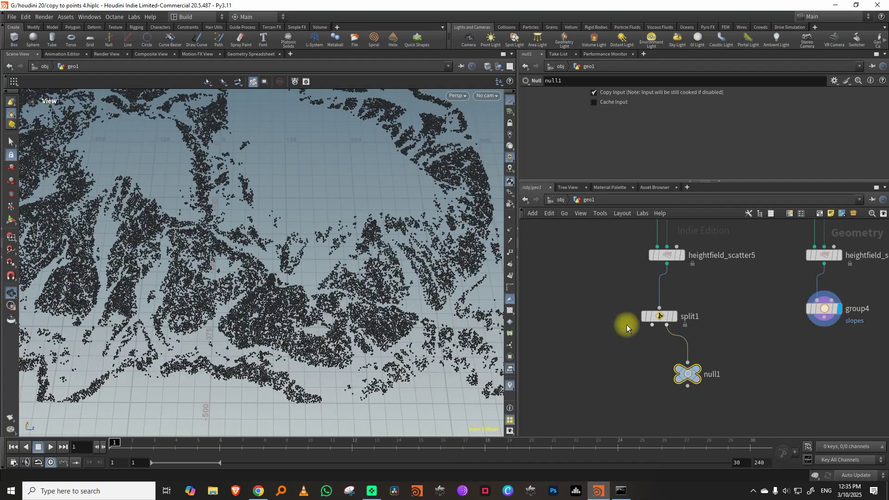
Step: Add an Attribute Adjust Float node directly below null1, wired to its output and displayed
{"action": "key", "text": "Tab"}
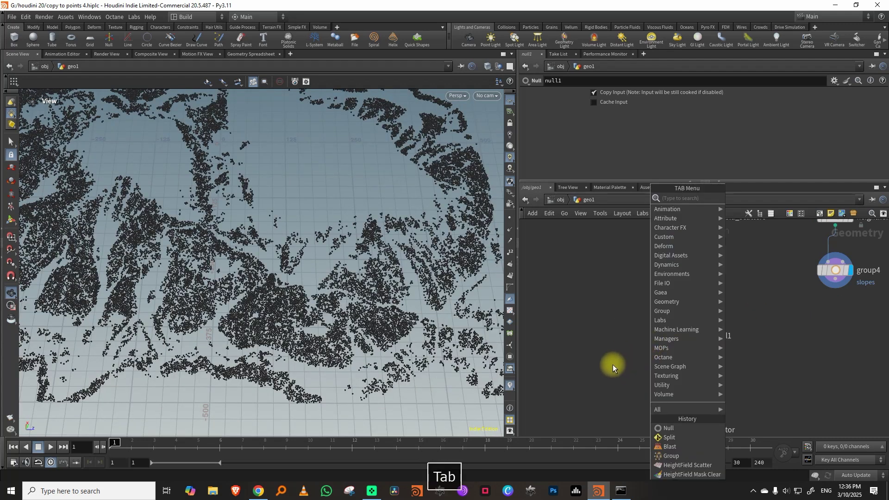
{"action": "left_click", "coordinate": [610, 361]}
{"action": "key", "text": "Tab"}
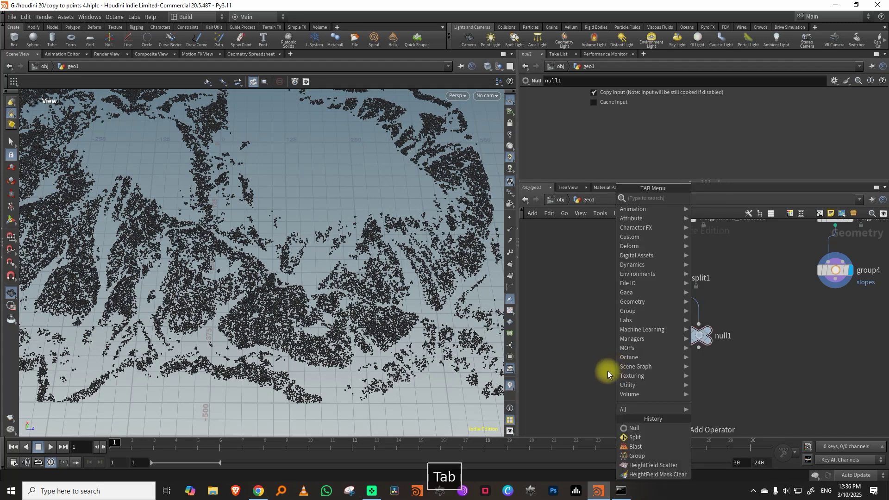
{"action": "type", "text": "float"}
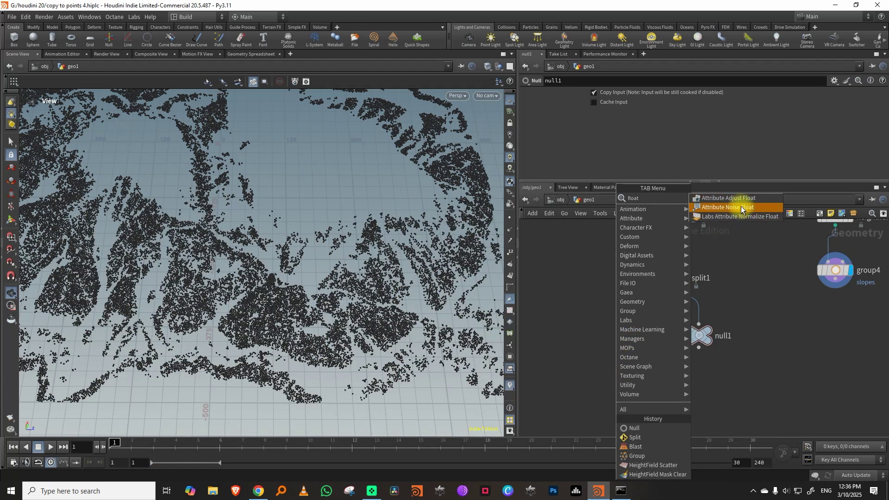
{"action": "key", "text": "Return"}
{"action": "left_click", "coordinate": [699, 394]}
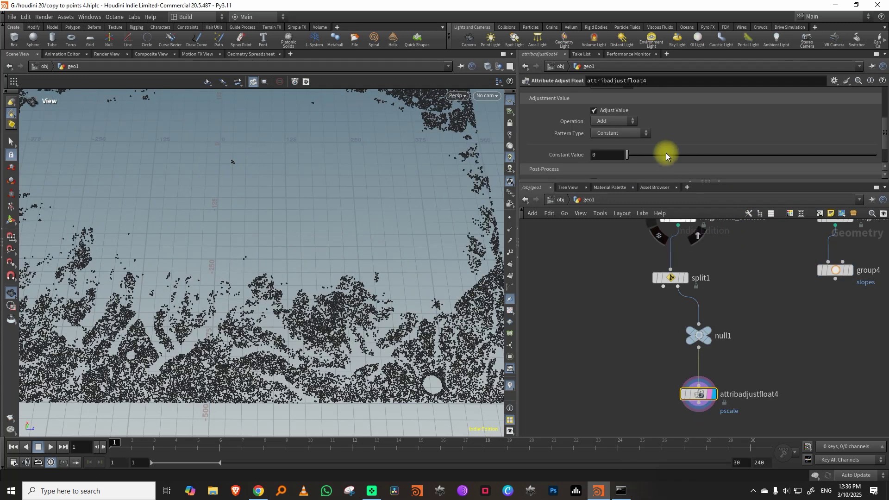
Step: Set the float node's Attribute Name to ran, its Operation to Set Always and its Pattern Type to Random
{"action": "left_click_drag", "start_coordinate": [799, 181], "coordinate": [797, 246]}
{"action": "scroll", "coordinate": [873, 218], "scroll_direction": "up", "scroll_amount": 4}
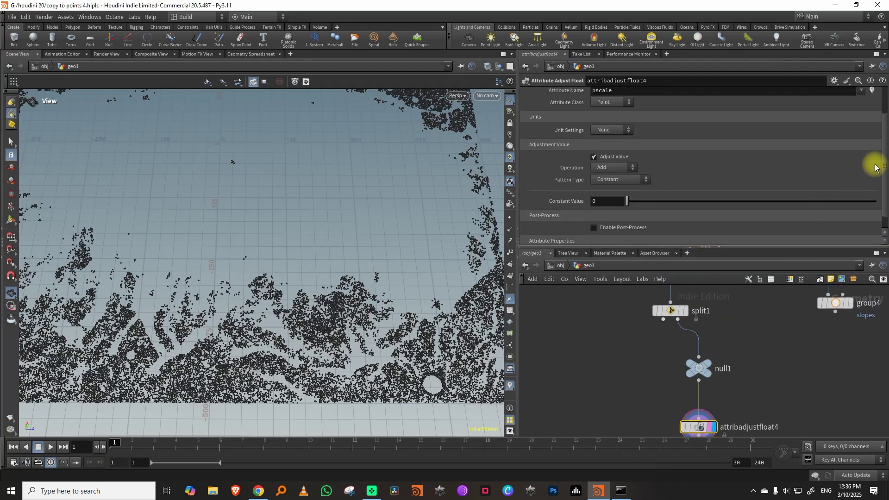
{"action": "double_click", "coordinate": [617, 133]}
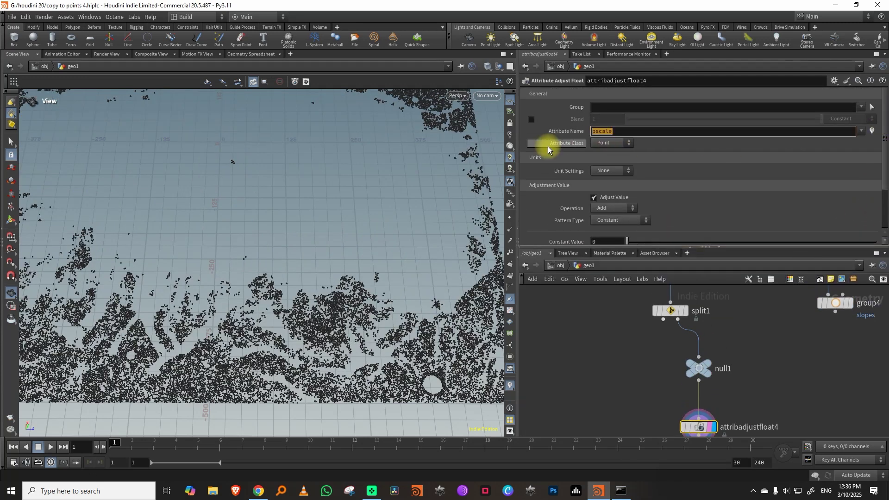
{"action": "type", "text": "ran"}
{"action": "left_click", "coordinate": [631, 131]}
{"action": "left_click", "coordinate": [625, 210]}
{"action": "left_click", "coordinate": [616, 201]}
{"action": "left_click", "coordinate": [629, 221]}
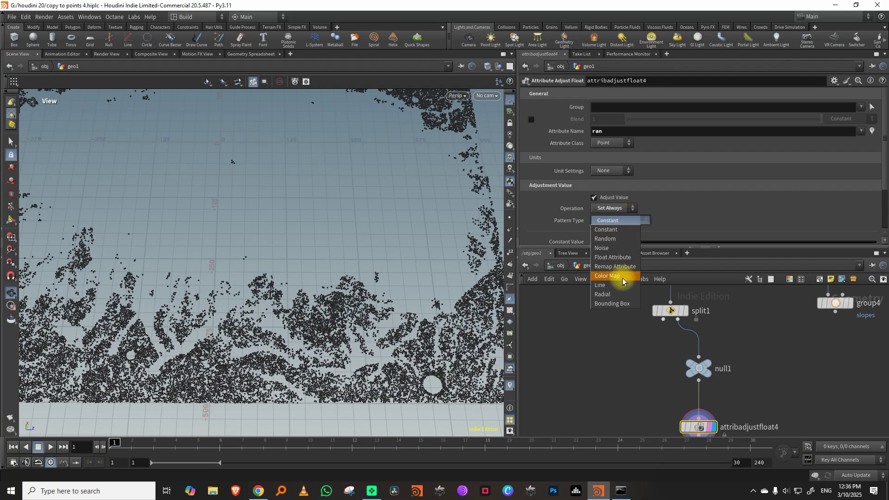
{"action": "left_click", "coordinate": [619, 240]}
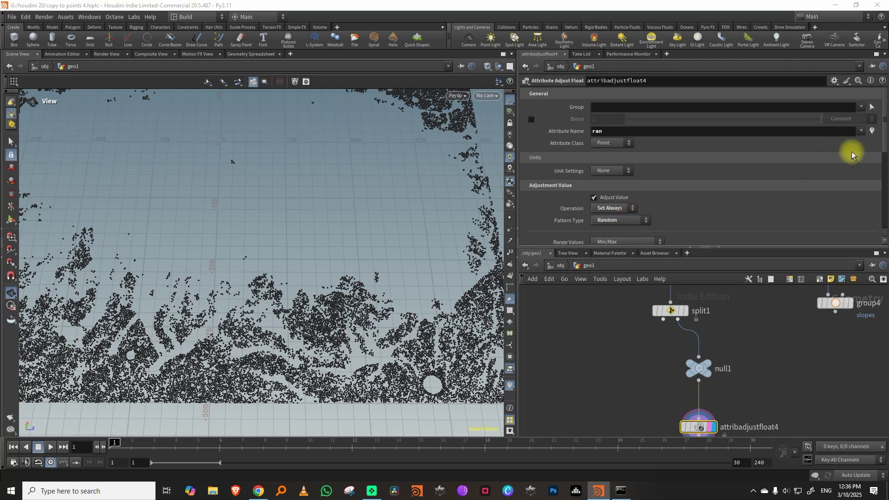
{"action": "scroll", "coordinate": [848, 149], "scroll_direction": "down", "scroll_amount": 3}
Step: Add a displayed Color node below attribadjustfloat4 with Color Type Ramp from Attribute and Attribute set to ran
{"action": "middle_click_drag", "start_coordinate": [759, 348], "coordinate": [712, 332]}
{"action": "key", "text": "Tab"}
{"action": "type", "text": "c"}
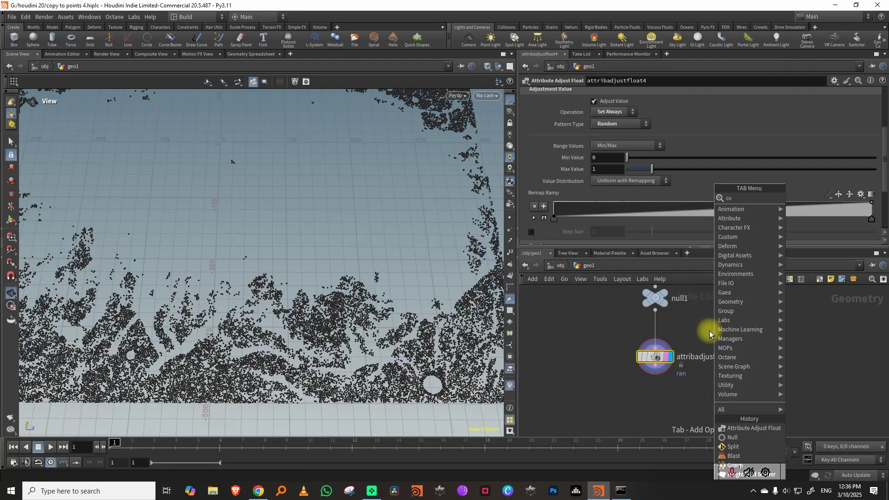
{"action": "mouse_move", "coordinate": [733, 234]}
{"action": "left_click", "coordinate": [809, 198]}
{"action": "left_click", "coordinate": [653, 405]}
{"action": "left_click", "coordinate": [627, 140]}
{"action": "left_click", "coordinate": [620, 176]}
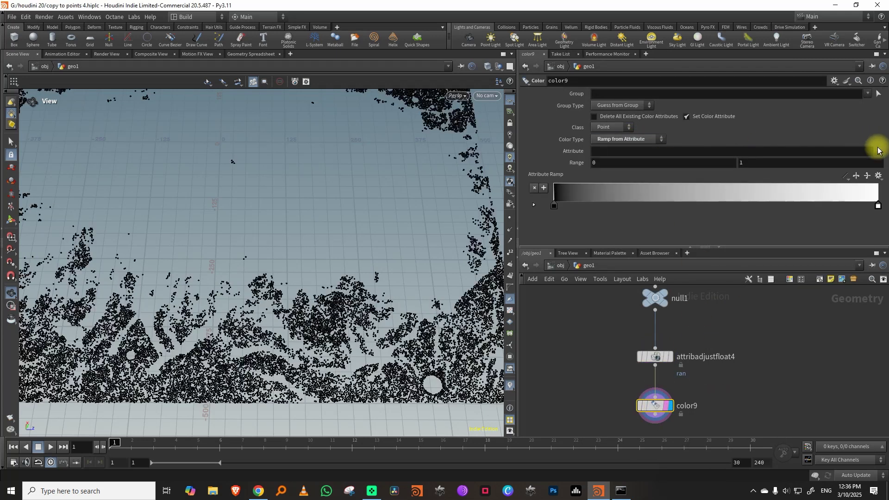
{"action": "left_click", "coordinate": [878, 152]}
{"action": "left_click", "coordinate": [864, 291]}
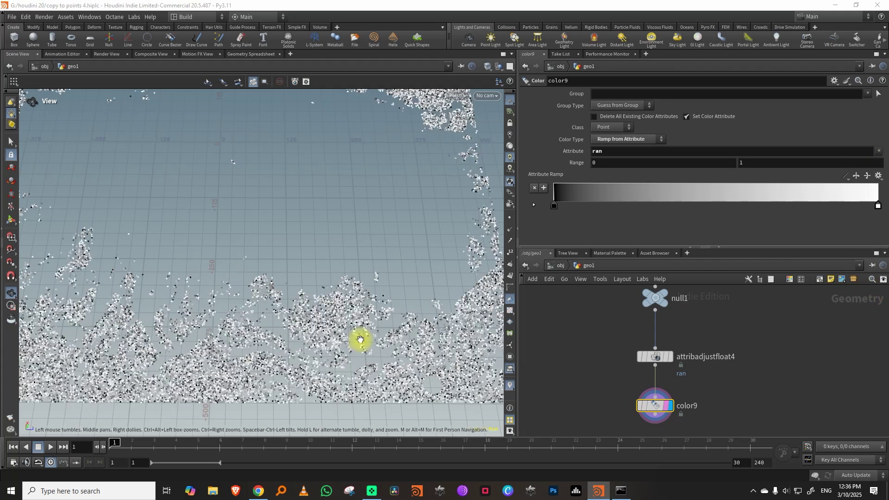
Step: Colour the ramp from dark green (H 112, S 0.954, V 0.11) at its start to yellow-green (H 93) at its end
{"action": "left_click", "coordinate": [877, 205]}
{"action": "mouse_move", "coordinate": [721, 240]}
{"action": "left_mouse_down"}
{"action": "mouse_move", "coordinate": [735, 241]}
{"action": "mouse_move", "coordinate": [721, 240]}
{"action": "left_mouse_up"}
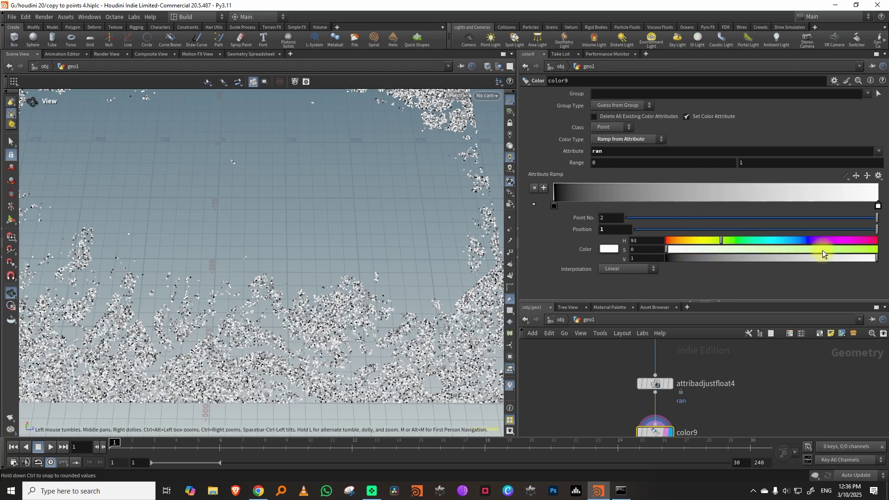
{"action": "left_click_drag", "start_coordinate": [822, 252], "coordinate": [867, 250]}
{"action": "left_click", "coordinate": [554, 205]}
Step: Duplicate attribadjustfloat4 and color9 below group4 and wire the copies to its output, displaying the Color node
{"action": "left_click_drag", "start_coordinate": [668, 301], "coordinate": [667, 177]}
{"action": "left_click", "coordinate": [654, 378], "text": "shift"}
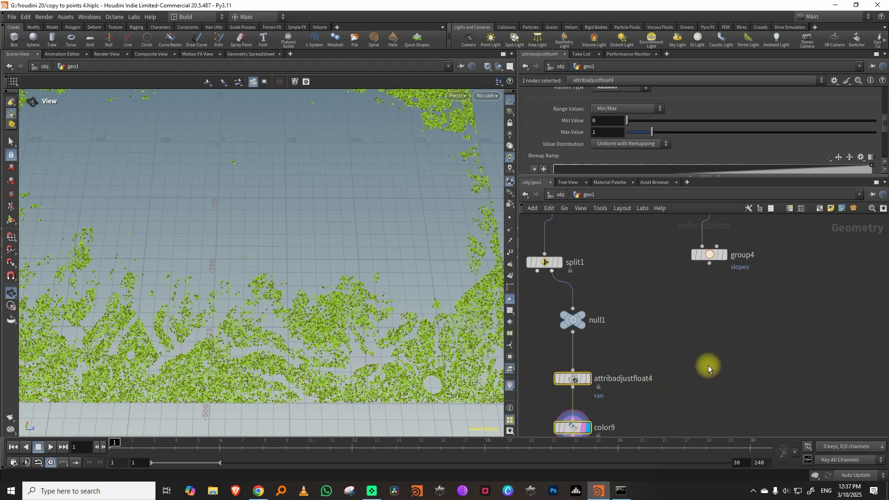
{"action": "key", "text": "ctrl+v"}
{"action": "left_click_drag", "start_coordinate": [709, 306], "coordinate": [709, 264]}
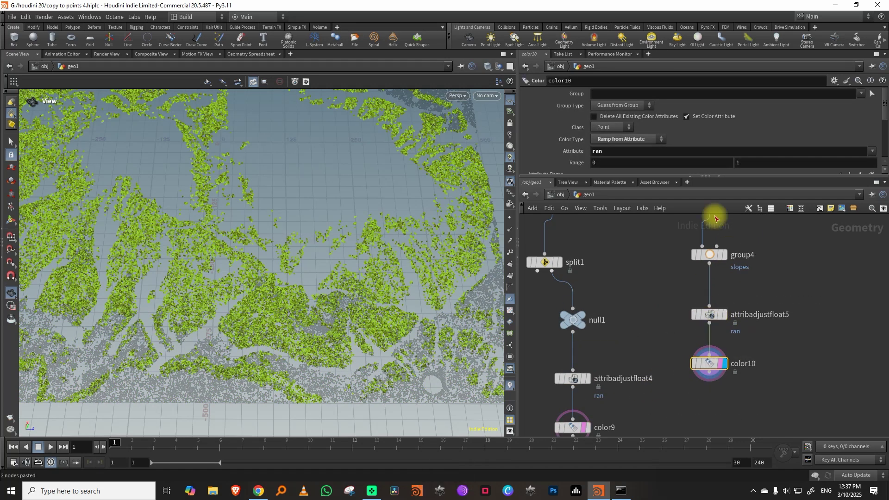
Step: Recolour the end point of color10's ramp to green with H 119, S 0.969 and V 0.676
{"action": "scroll", "coordinate": [786, 152], "scroll_direction": "down", "scroll_amount": 3}
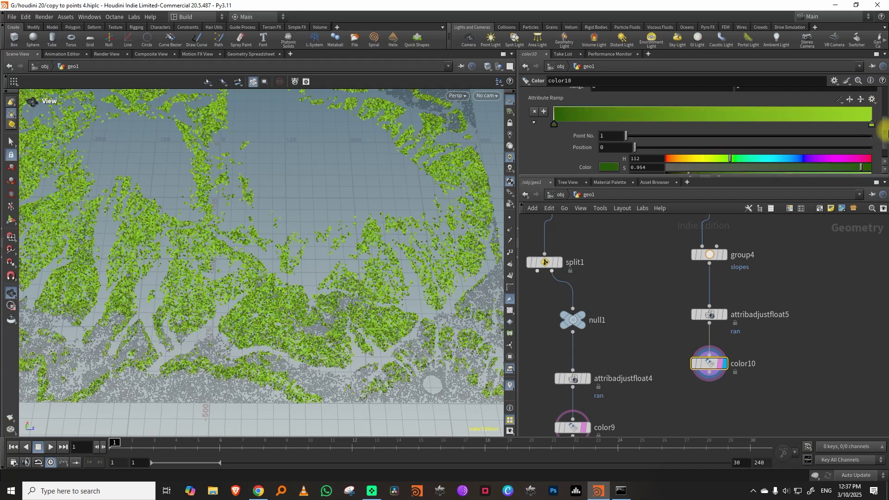
{"action": "scroll", "coordinate": [884, 134], "scroll_direction": "down", "scroll_amount": 1}
{"action": "left_click_drag", "start_coordinate": [793, 175], "coordinate": [787, 256]}
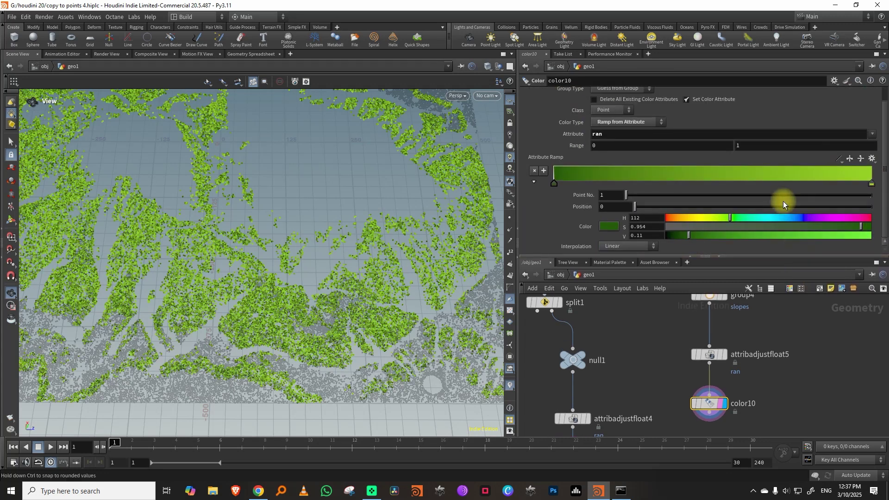
{"action": "left_click_drag", "start_coordinate": [671, 256], "coordinate": [670, 142]}
{"action": "scroll", "coordinate": [703, 284], "scroll_direction": "down", "scroll_amount": 2}
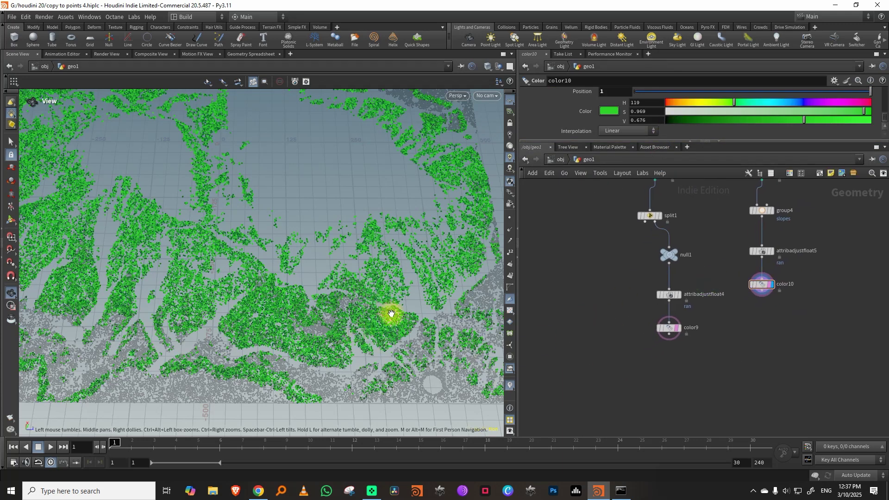
Step: Add a displayed Attribute Adjust Integer node wired to split1's first output
{"action": "middle_click_drag", "start_coordinate": [607, 304], "coordinate": [610, 331]}
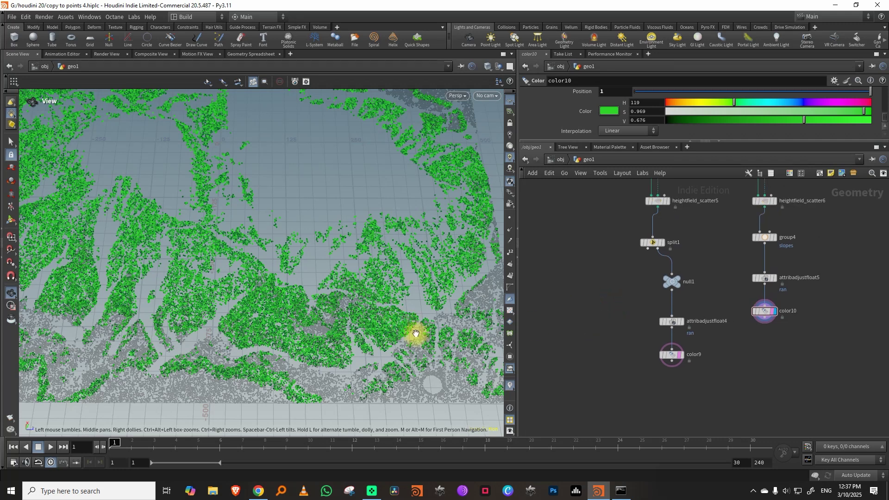
{"action": "key", "text": "Tab"}
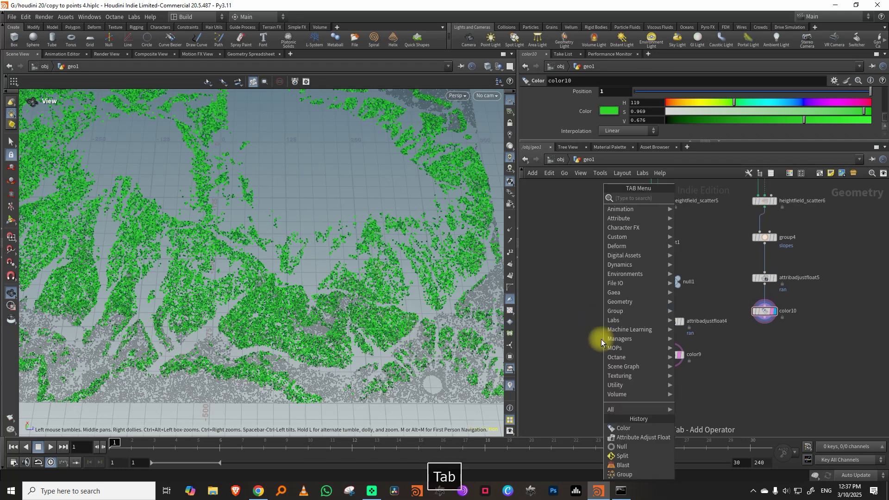
{"action": "mouse_move", "coordinate": [595, 340]}
{"action": "left_click", "coordinate": [644, 258]}
{"action": "left_click_drag", "start_coordinate": [647, 249], "coordinate": [609, 323]}
{"action": "left_click", "coordinate": [617, 328]}
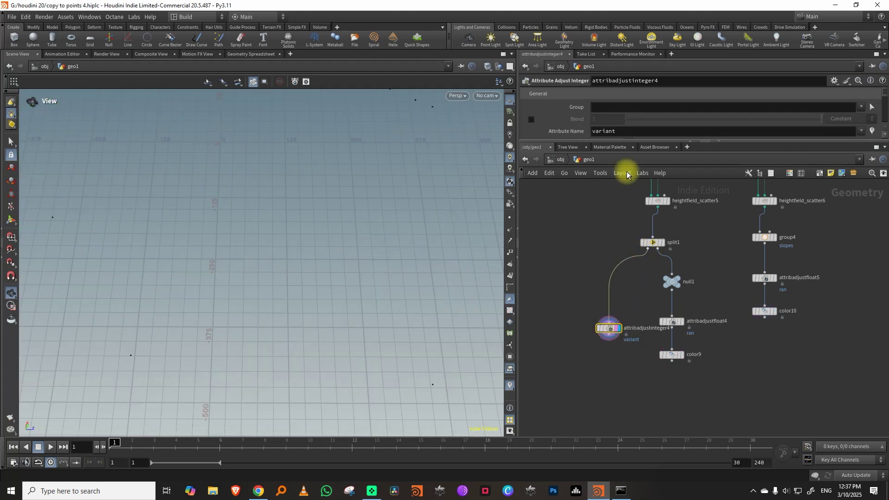
Step: Set the Operation of the integer node for the variant attribute to Set Always
{"action": "left_click_drag", "start_coordinate": [621, 142], "coordinate": [615, 246]}
{"action": "left_click", "coordinate": [606, 181]}
{"action": "left_click", "coordinate": [609, 198]}
{"action": "left_click_drag", "start_coordinate": [645, 248], "coordinate": [646, 145]}
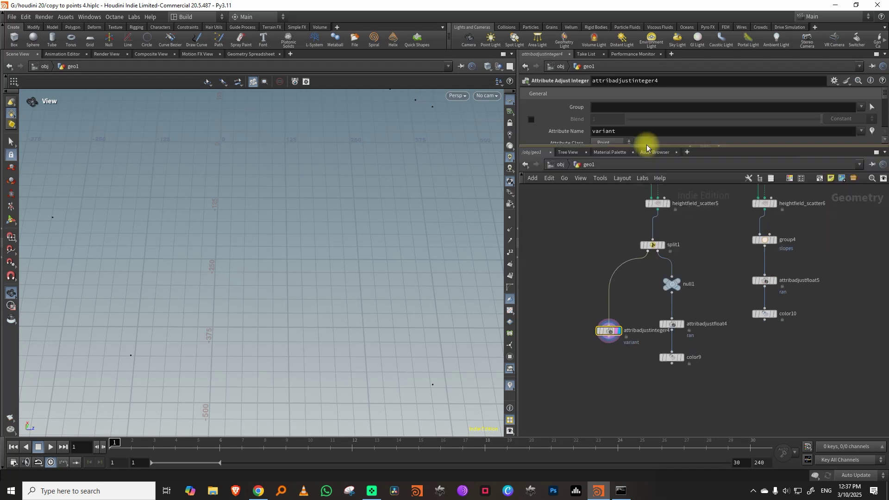
Step: Duplicate the integer node below color9, wire it to color9's output and set its Constant Value to 1
{"action": "key", "text": "ctrl+c"}
{"action": "key", "text": "ctrl+v"}
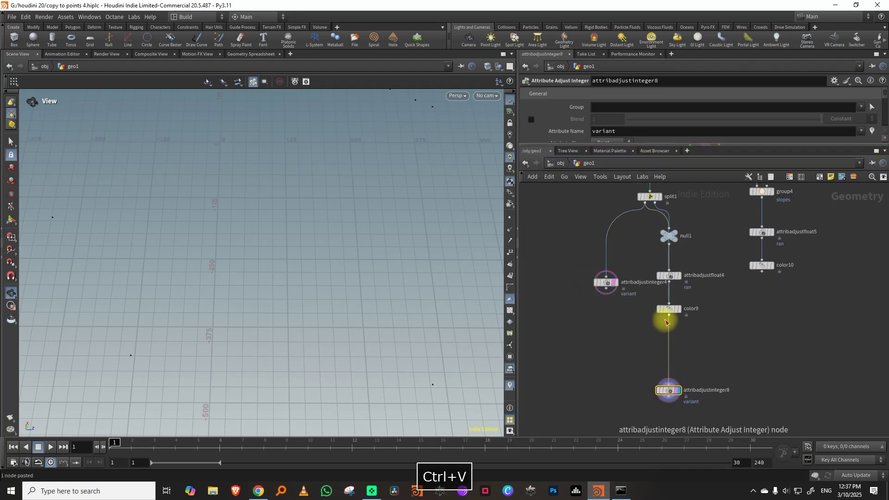
{"action": "left_click_drag", "start_coordinate": [669, 316], "coordinate": [675, 362]}
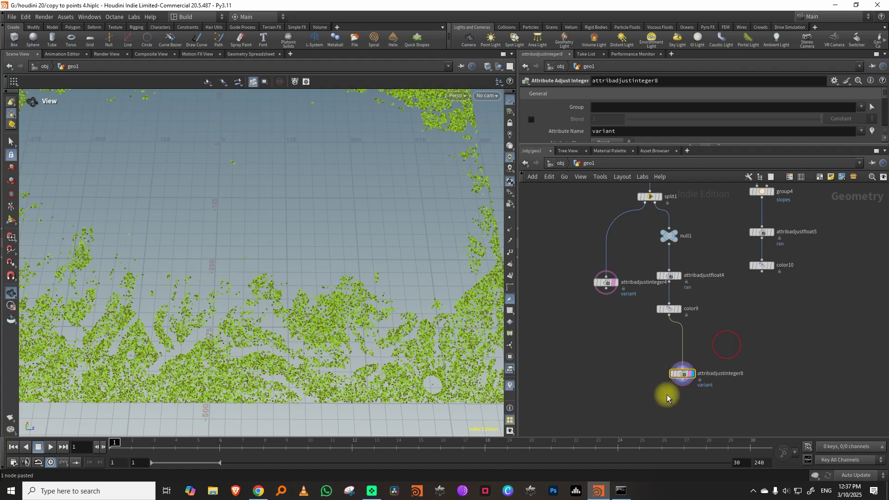
{"action": "left_click_drag", "start_coordinate": [695, 144], "coordinate": [657, 248]}
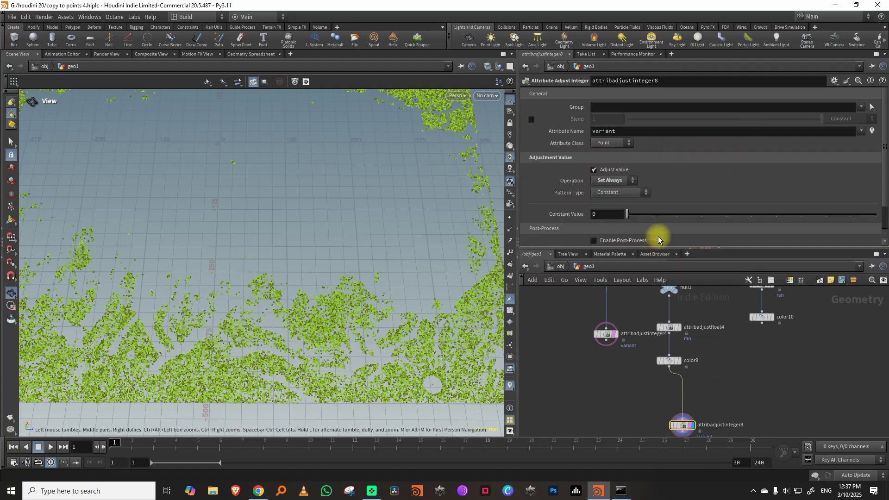
{"action": "middle_click_drag", "start_coordinate": [759, 409], "coordinate": [714, 367]}
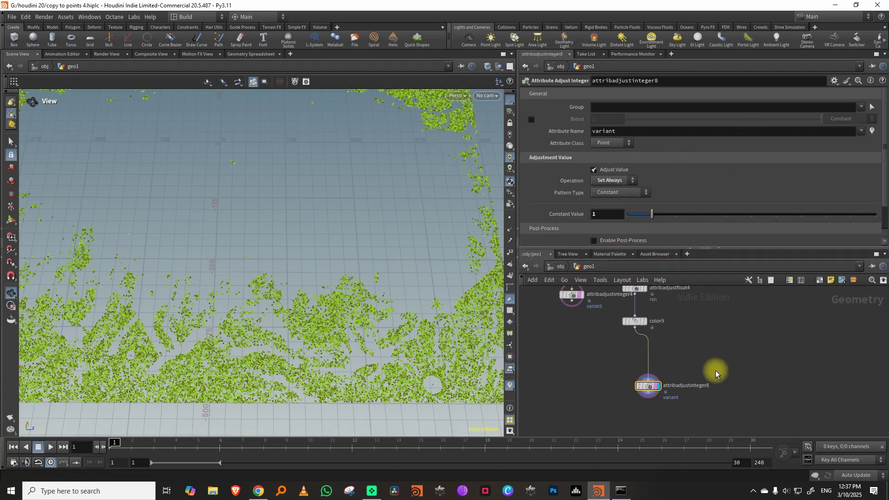
Step: Paste another copy of the integer node below color10, wired to its output and displayed
{"action": "key", "text": "ctrl+v"}
{"action": "middle_click_drag", "start_coordinate": [738, 327], "coordinate": [707, 355]}
{"action": "left_click_drag", "start_coordinate": [679, 343], "coordinate": [679, 409]}
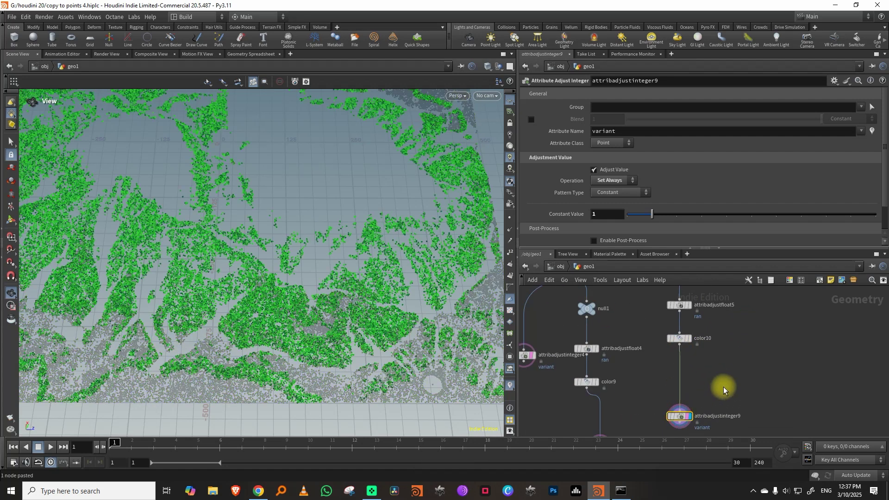
Step: Add a displayed Merge node combining the three Attribute Adjust Integer branches
{"action": "middle_click_drag", "start_coordinate": [740, 339], "coordinate": [738, 287]}
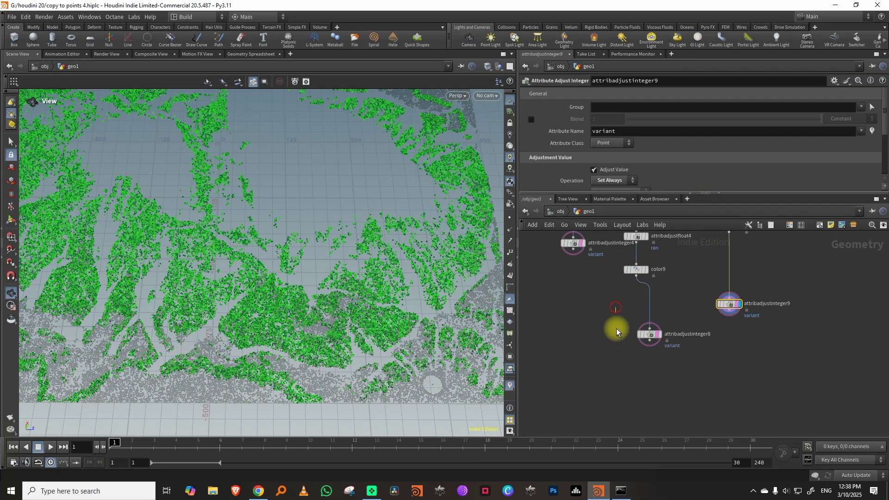
{"action": "key", "text": "Tab"}
{"action": "type", "text": "mer"}
{"action": "left_click", "coordinate": [725, 198]}
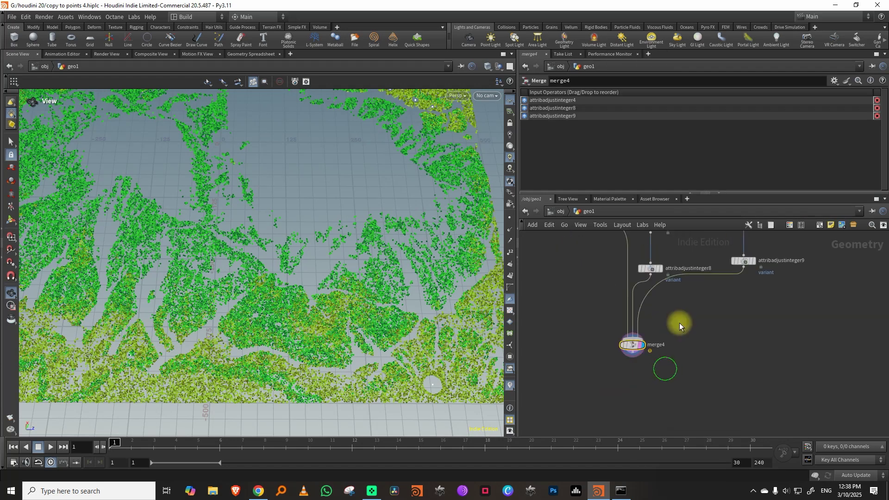
{"action": "scroll", "coordinate": [278, 307], "scroll_direction": "down", "scroll_amount": 5}
{"action": "left_click_drag", "start_coordinate": [294, 307], "coordinate": [366, 277]}
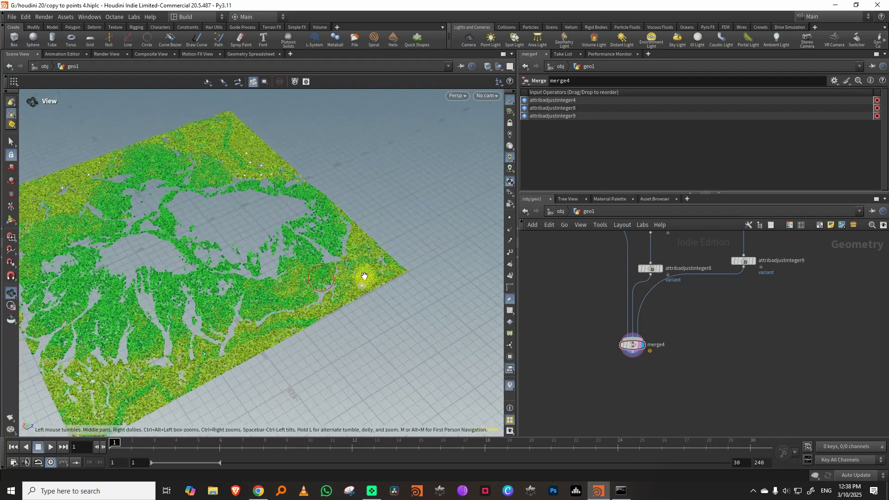
Step: Insert a Color node between attribadjustinteger4 and merge4 with a constant brown of R 0.334, G 0.06, B 0.027
{"action": "middle_click_drag", "start_coordinate": [603, 299], "coordinate": [599, 382]}
{"action": "key", "text": "Tab"}
{"action": "type", "text": "color"}
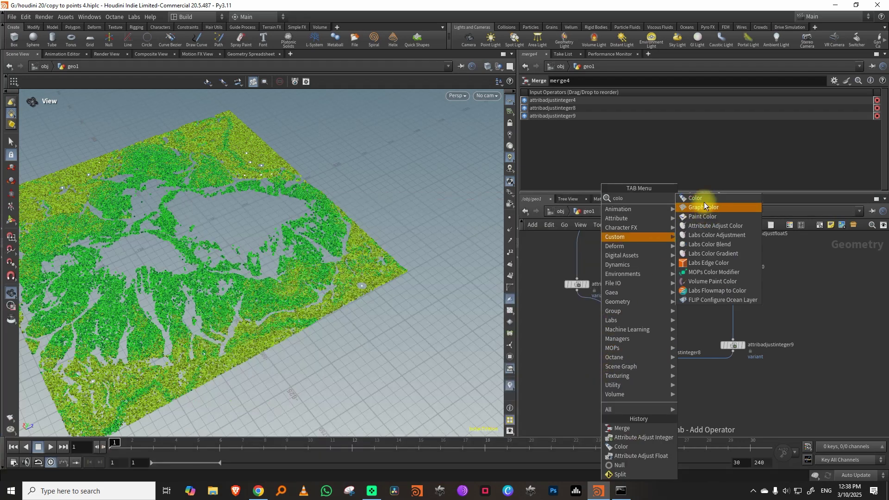
{"action": "left_click", "coordinate": [704, 201]}
{"action": "left_click", "coordinate": [607, 306]}
{"action": "left_click", "coordinate": [586, 321]}
Step: Add an unconnected Copy to Points node below merge4
{"action": "key", "text": "Tab"}
{"action": "type", "text": "cop"}
{"action": "left_click", "coordinate": [792, 207]}
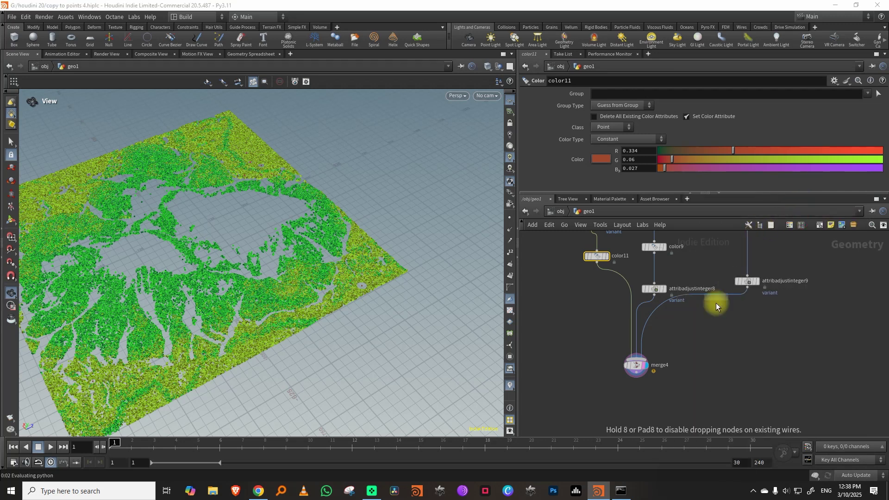
{"action": "left_click", "coordinate": [600, 405]}
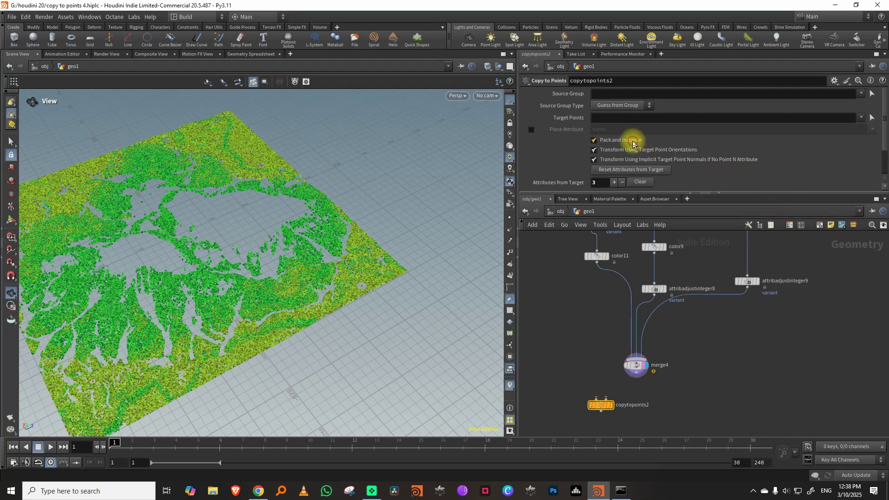
Step: Enable Pack and Instance on copytopoints2 and turn on its Piece Attribute set to variant
{"action": "left_click", "coordinate": [595, 140]}
{"action": "left_click_drag", "start_coordinate": [643, 194], "coordinate": [644, 204]}
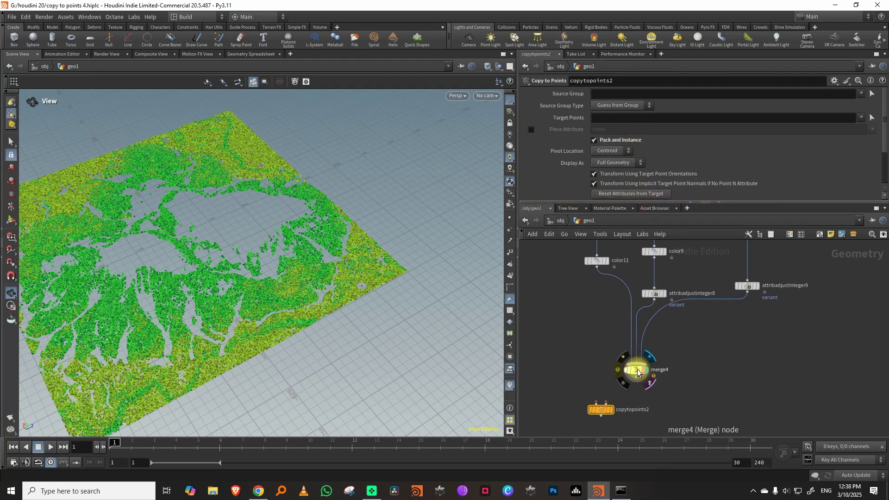
{"action": "middle_click", "coordinate": [633, 364]}
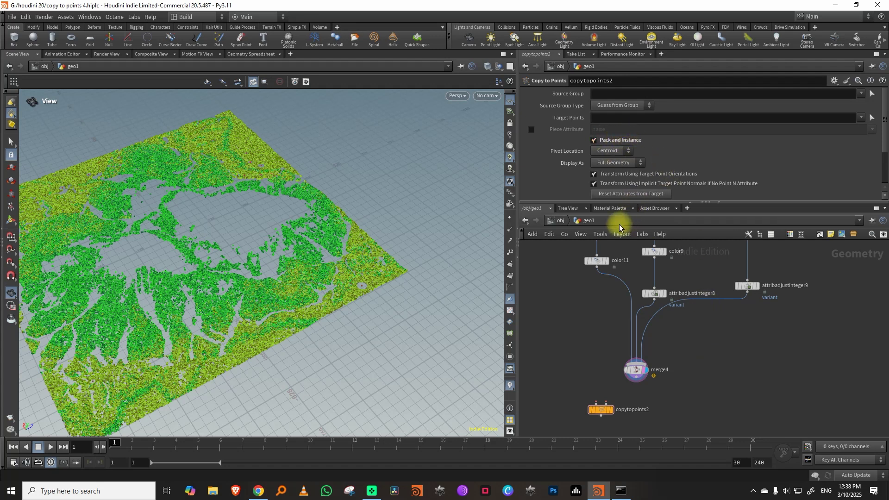
{"action": "left_click", "coordinate": [531, 130]}
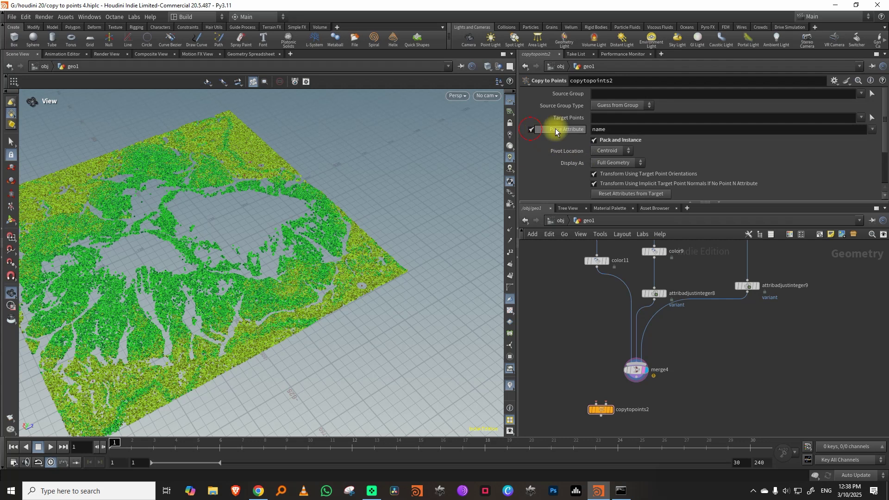
{"action": "double_click", "coordinate": [610, 129]}
{"action": "type", "text": "variant"}
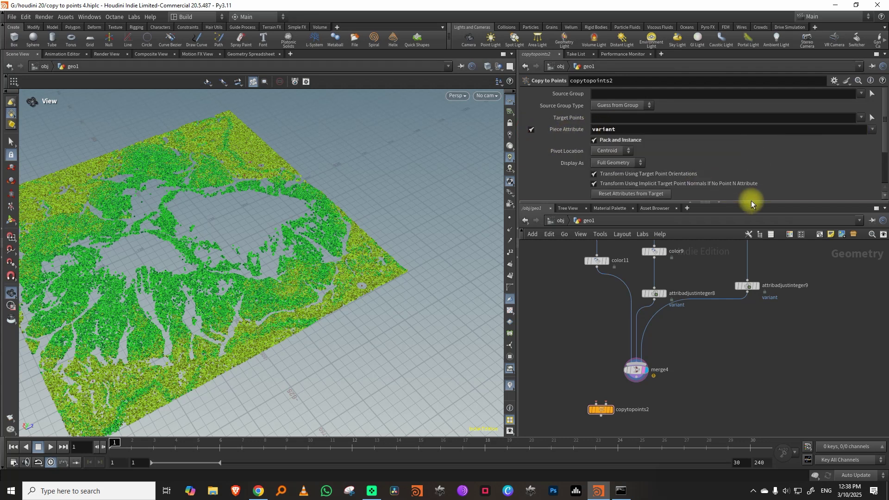
Step: Wire the output of merge4 into the target points input of copytopoints2
{"action": "left_click_drag", "start_coordinate": [750, 203], "coordinate": [759, 149]}
{"action": "left_click_drag", "start_coordinate": [649, 318], "coordinate": [650, 364]}
{"action": "left_click", "coordinate": [685, 290]}
{"action": "left_click", "coordinate": [657, 359]}
Step: Duplicate the box, sphere and tube variant branches with their merge, and delete the old node network they were copied from
{"action": "scroll", "coordinate": [637, 331], "scroll_direction": "down", "scroll_amount": 10}
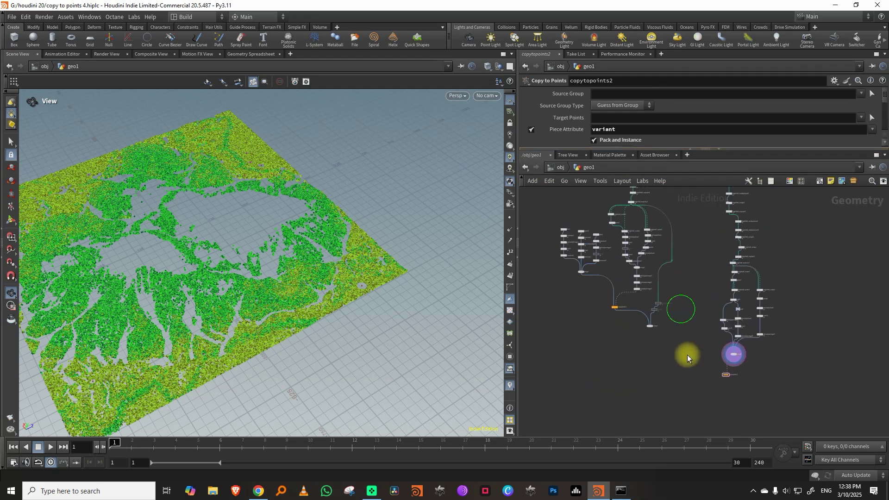
{"action": "scroll", "coordinate": [697, 313], "scroll_direction": "down", "scroll_amount": 3}
{"action": "left_click_drag", "start_coordinate": [549, 246], "coordinate": [598, 314]}
{"action": "key", "text": "ctrl+c"}
{"action": "key", "text": "ctrl+v"}
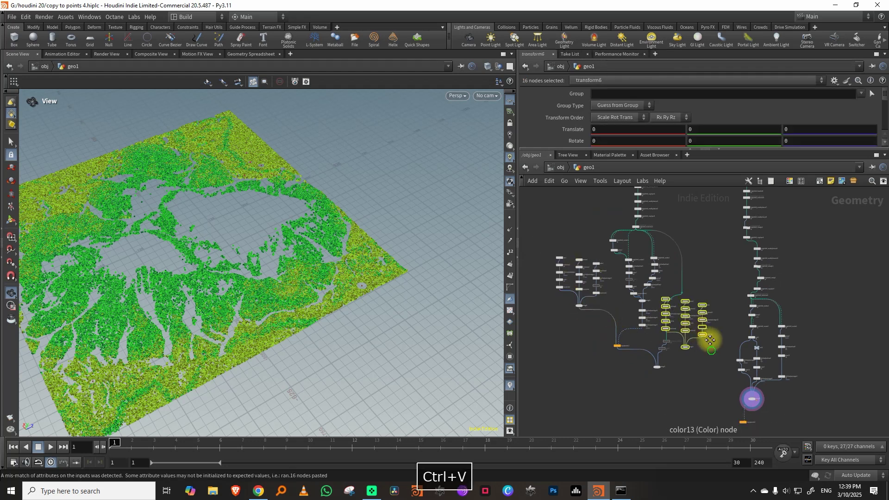
{"action": "left_click", "coordinate": [679, 352]}
{"action": "key", "text": "l"}
{"action": "left_click_drag", "start_coordinate": [614, 198], "coordinate": [709, 368]}
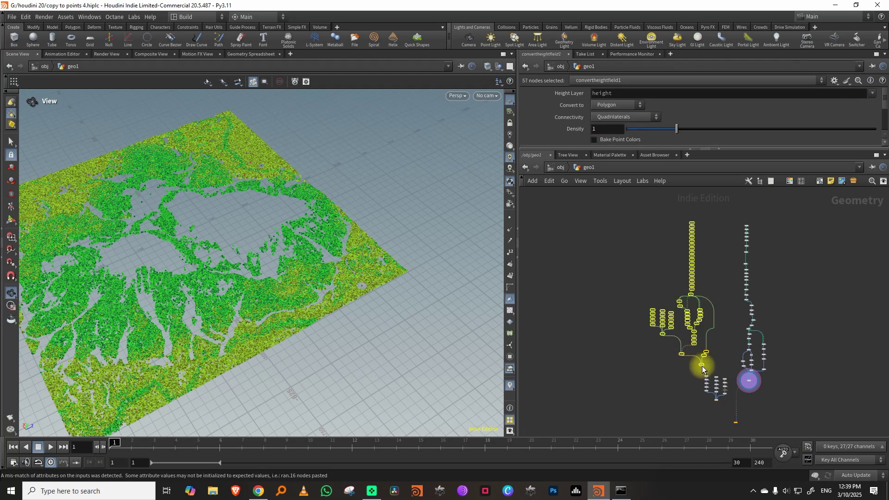
{"action": "key", "text": "Delete"}
Step: Wire merge5 into the source geometry input of copytopoints2 and display the copied variants
{"action": "scroll", "coordinate": [671, 315], "scroll_direction": "up", "scroll_amount": 5}
{"action": "left_click", "coordinate": [621, 246]}
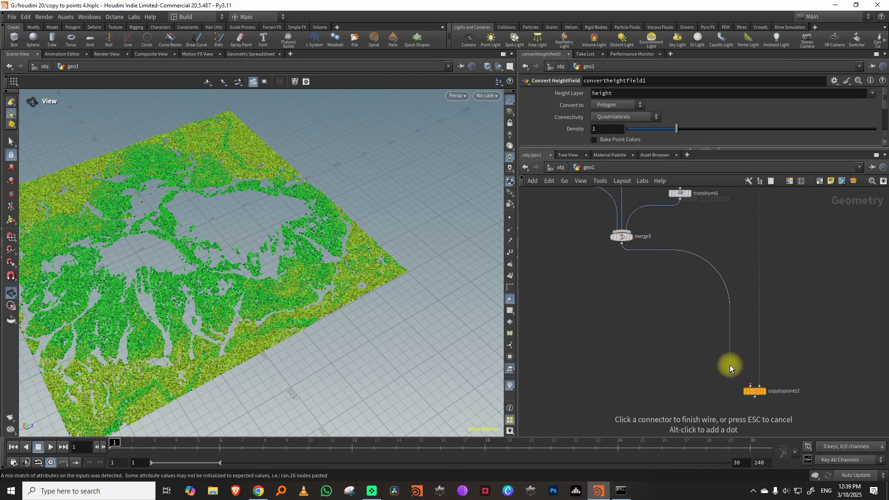
{"action": "scroll", "coordinate": [760, 343], "scroll_direction": "up", "scroll_amount": 2}
{"action": "left_click", "coordinate": [741, 365]}
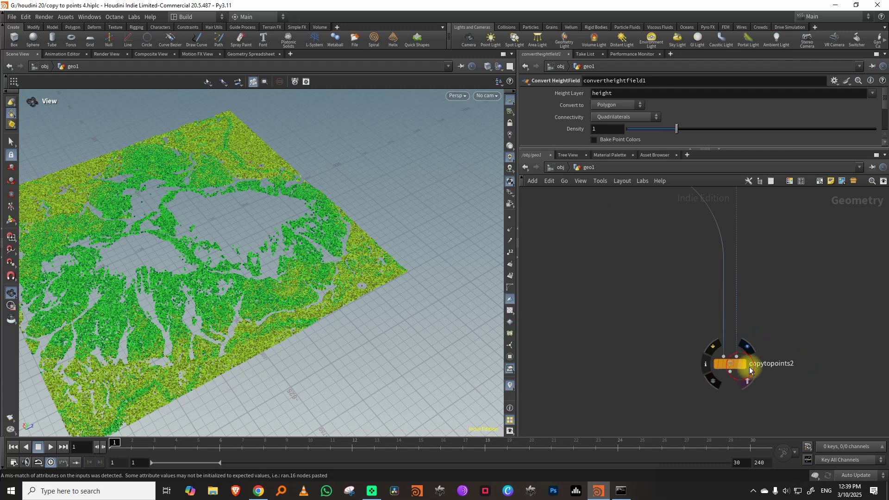
{"action": "left_click", "coordinate": [743, 364]}
{"action": "key", "text": "space"}
{"action": "scroll", "coordinate": [376, 292], "scroll_direction": "up", "scroll_amount": 3}
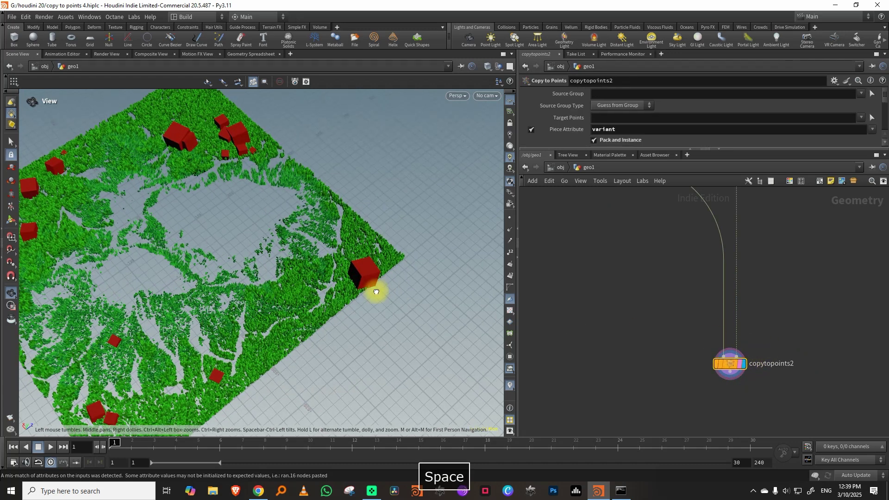
{"action": "scroll", "coordinate": [376, 291], "scroll_direction": "up", "scroll_amount": 2}
{"action": "scroll", "coordinate": [307, 271], "scroll_direction": "up", "scroll_amount": 6}
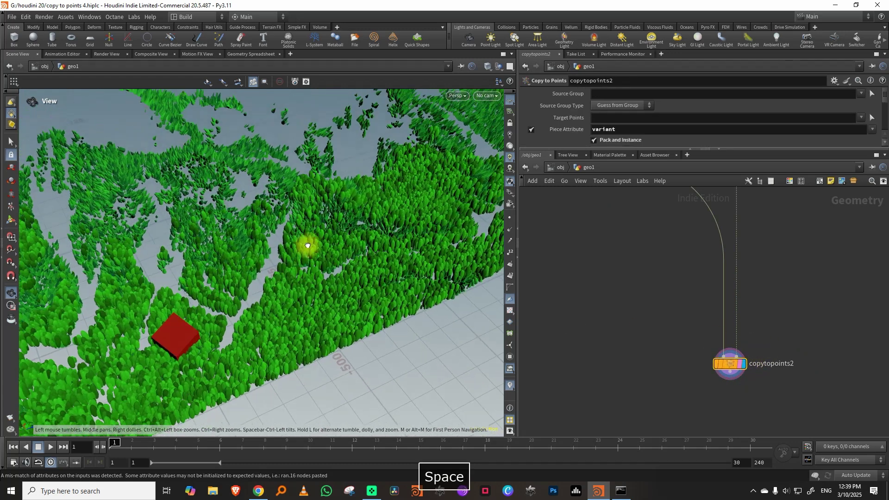
{"action": "scroll", "coordinate": [745, 296], "scroll_direction": "down", "scroll_amount": 5}
{"action": "scroll", "coordinate": [716, 301], "scroll_direction": "up", "scroll_amount": 3}
Step: Add a Merge node below copytopoints2 and wire the copied geometry into it
{"action": "key", "text": "Tab"}
{"action": "type", "text": "m"}
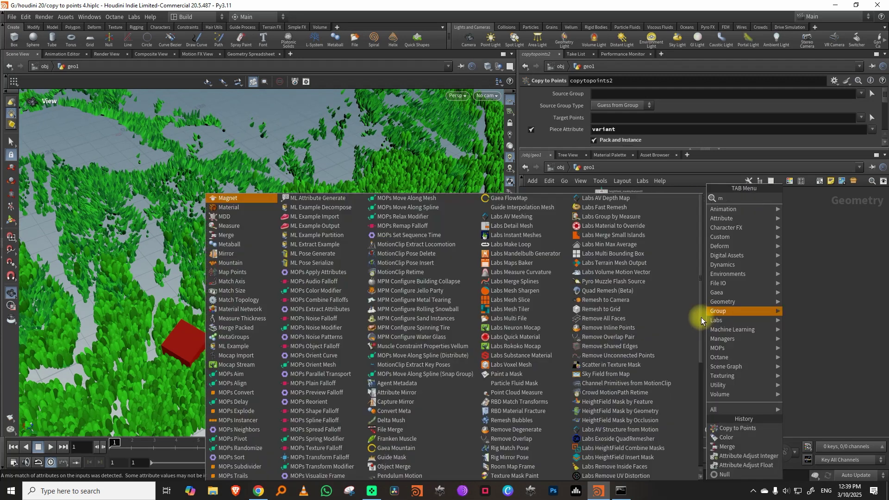
{"action": "mouse_move", "coordinate": [740, 226]}
{"action": "left_click", "coordinate": [811, 198]}
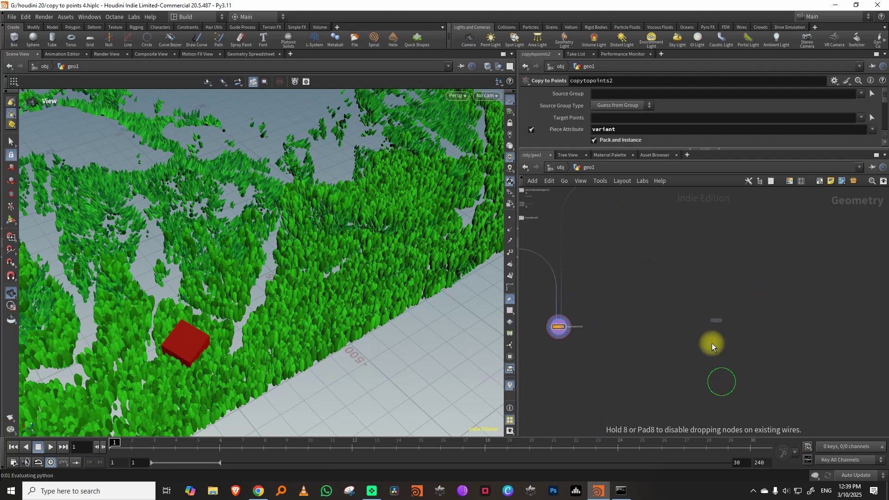
{"action": "left_click", "coordinate": [609, 311]}
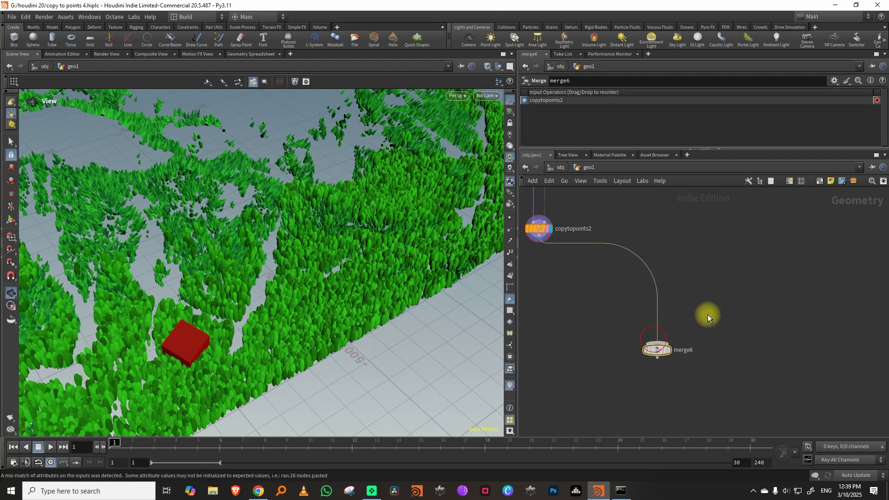
Step: Branch the terrain from heightfield_maskclear5 through a network dot into merge6, and display the merged result
{"action": "scroll", "coordinate": [722, 285], "scroll_direction": "down", "scroll_amount": 4}
{"action": "middle_click_drag", "start_coordinate": [741, 254], "coordinate": [698, 349]}
{"action": "scroll", "coordinate": [658, 271], "scroll_direction": "up", "scroll_amount": 4}
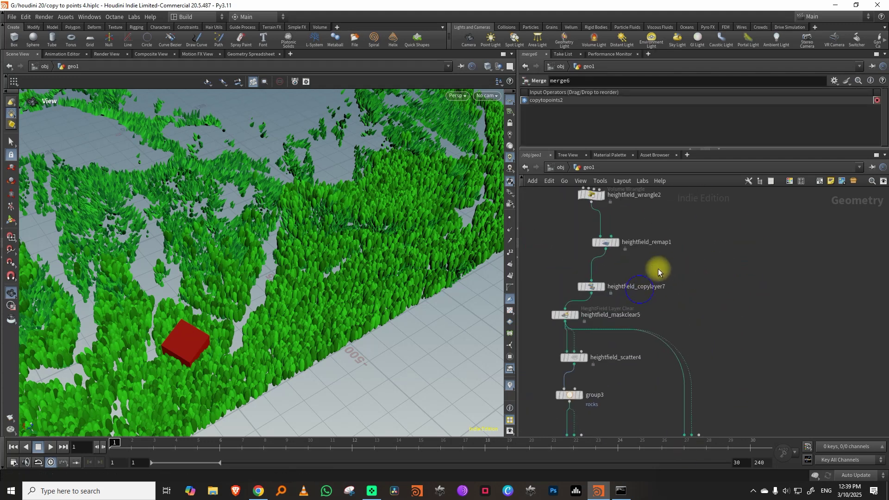
{"action": "left_click_drag", "start_coordinate": [594, 285], "coordinate": [597, 273]}
{"action": "left_click_drag", "start_coordinate": [568, 315], "coordinate": [776, 292]}
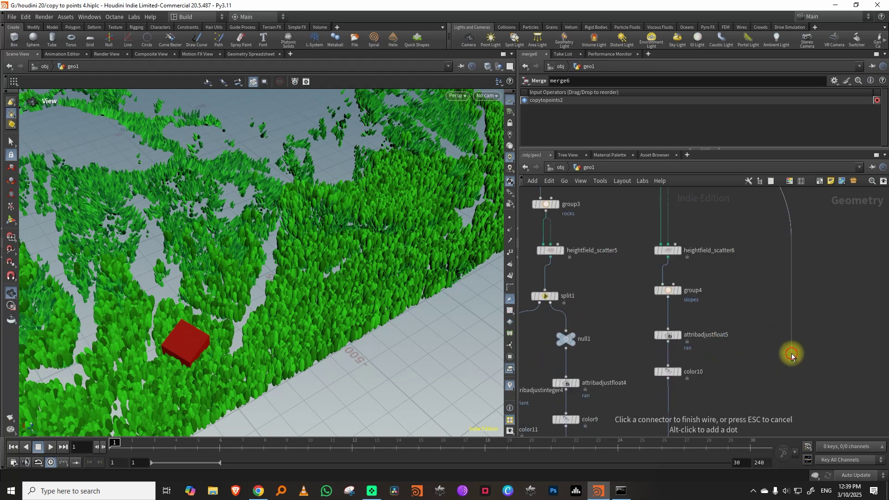
{"action": "left_click", "coordinate": [656, 391]}
{"action": "key", "text": "h"}
{"action": "left_click_drag", "start_coordinate": [278, 287], "coordinate": [304, 318]}
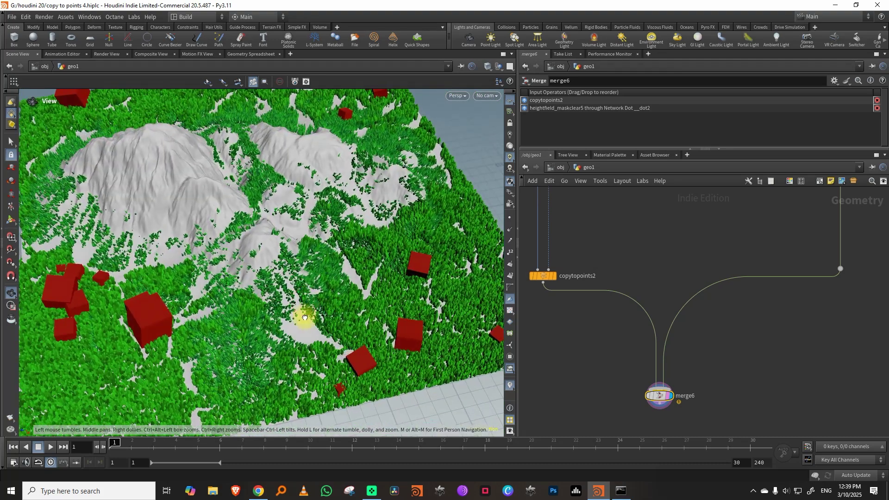
{"action": "key", "text": "h"}
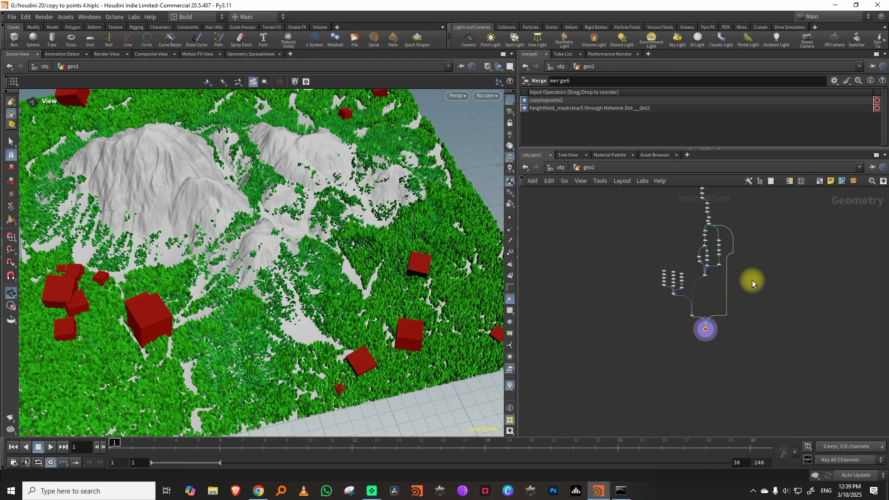
Step: Set the hue of the end colour in color10's attribute ramp to 134
{"action": "scroll", "coordinate": [700, 293], "scroll_direction": "up", "scroll_amount": 4}
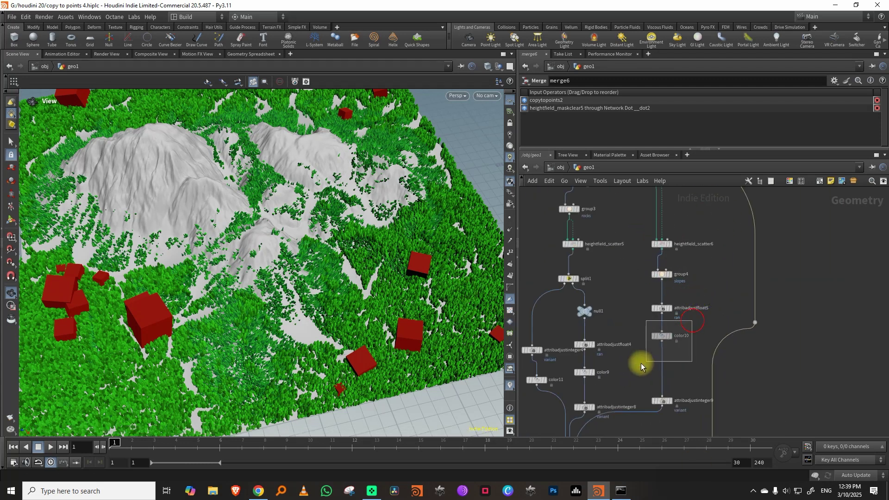
{"action": "left_click", "coordinate": [661, 335]}
{"action": "left_click_drag", "start_coordinate": [665, 149], "coordinate": [664, 285]}
{"action": "left_click", "coordinate": [745, 240]}
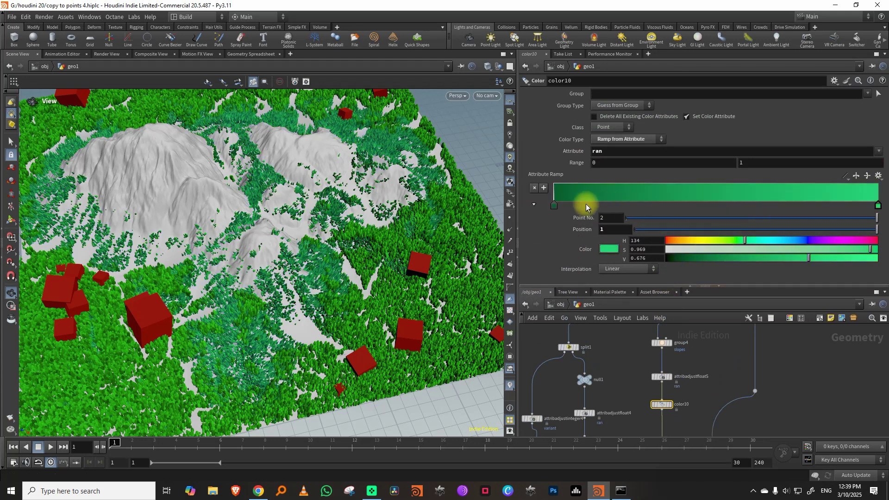
{"action": "mouse_move", "coordinate": [327, 302]}
{"action": "left_mouse_down"}
{"action": "mouse_move", "coordinate": [317, 290]}
{"action": "mouse_move", "coordinate": [334, 291]}
{"action": "left_mouse_up"}
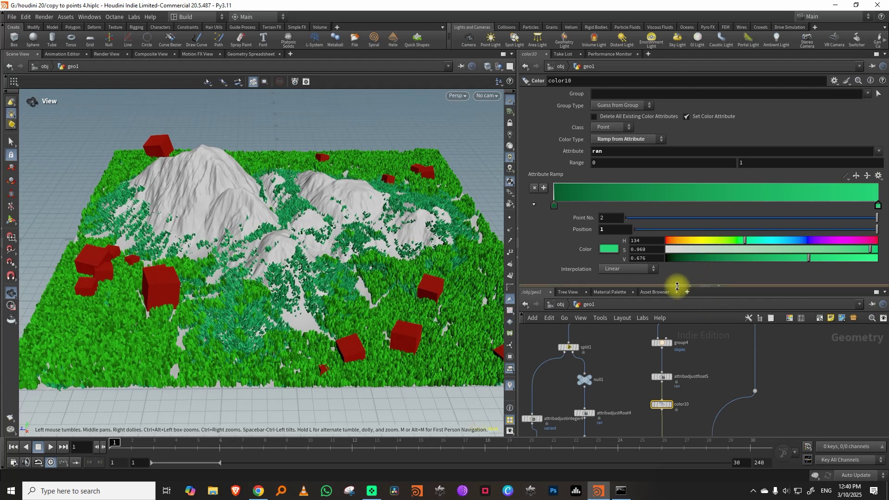
{"action": "left_click_drag", "start_coordinate": [677, 286], "coordinate": [664, 193]}
{"action": "left_click_drag", "start_coordinate": [357, 301], "coordinate": [377, 284]}
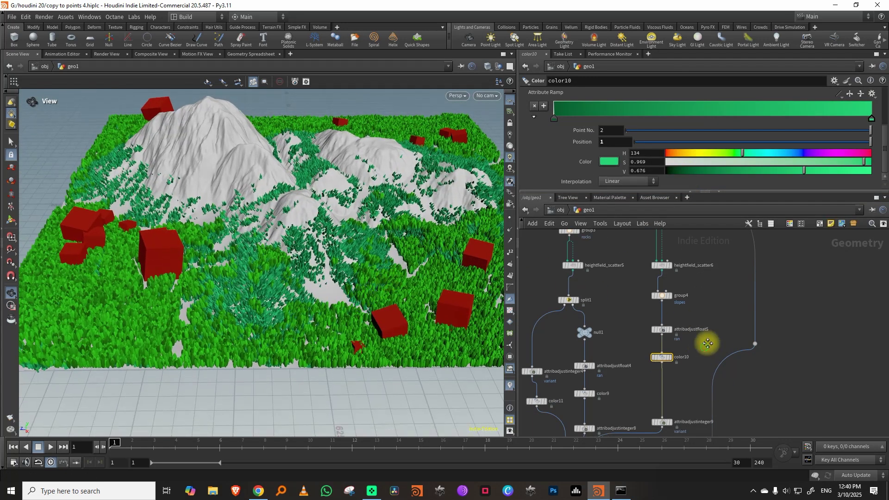
Step: Set the Uniform Scale of transform4 in the box branch to 5.49
{"action": "middle_click_drag", "start_coordinate": [707, 343], "coordinate": [738, 254]}
{"action": "scroll", "coordinate": [793, 273], "scroll_direction": "down", "scroll_amount": 2}
{"action": "middle_click_drag", "start_coordinate": [794, 274], "coordinate": [634, 310]}
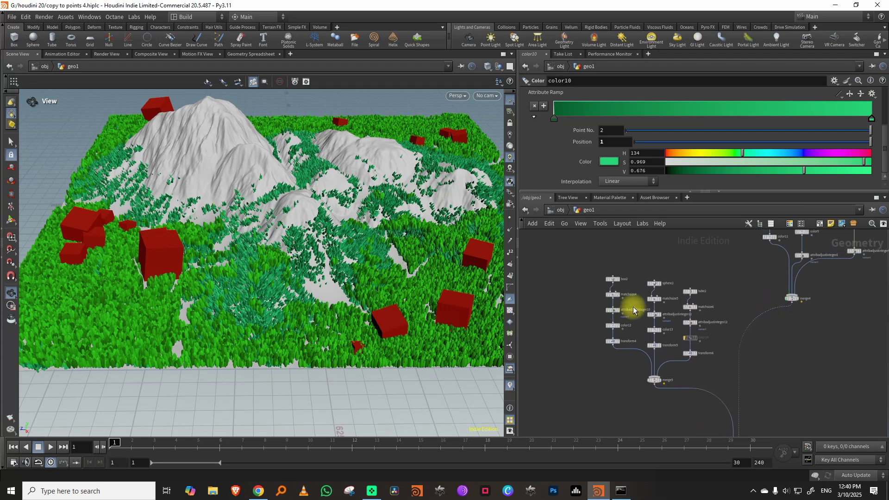
{"action": "scroll", "coordinate": [634, 310], "scroll_direction": "up", "scroll_amount": 3}
{"action": "left_click", "coordinate": [591, 366]}
{"action": "left_click_drag", "start_coordinate": [776, 175], "coordinate": [762, 174]}
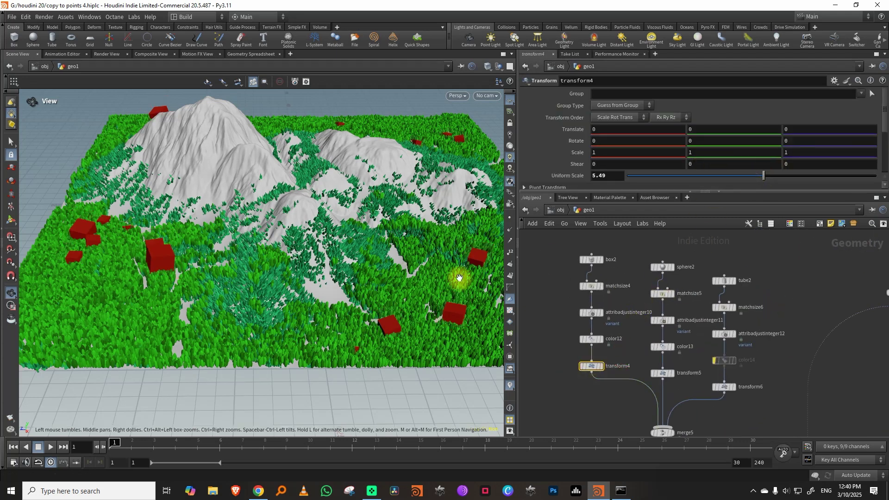
{"action": "left_click_drag", "start_coordinate": [338, 296], "coordinate": [298, 274]}
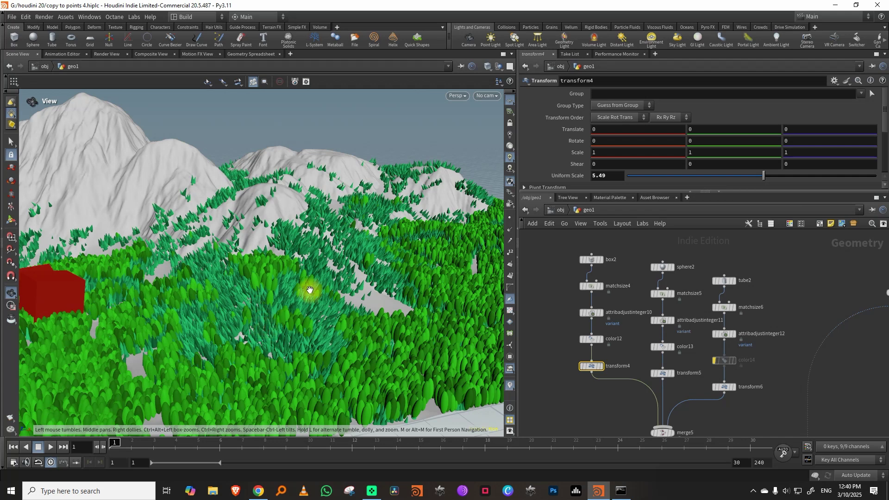
Step: Disable Match Normals with Terrain on heightfield_scatter6, which scatters the slope points
{"action": "scroll", "coordinate": [676, 374], "scroll_direction": "down", "scroll_amount": 5}
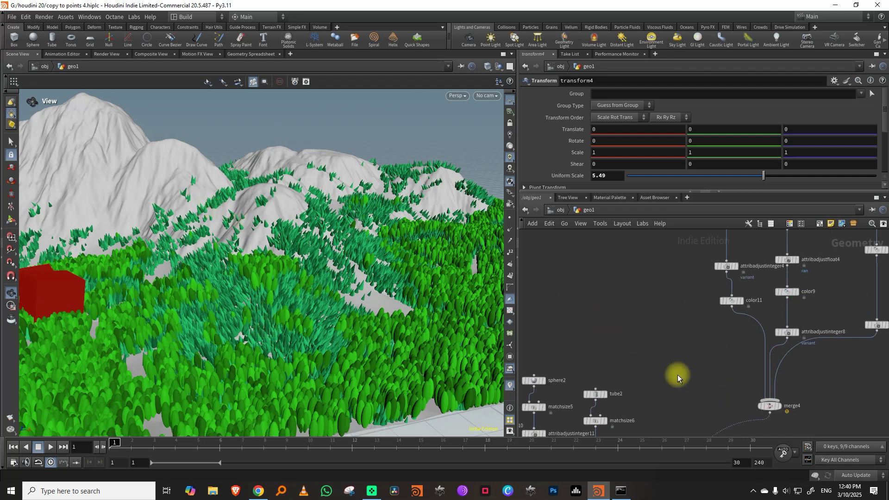
{"action": "scroll", "coordinate": [694, 357], "scroll_direction": "up", "scroll_amount": 5}
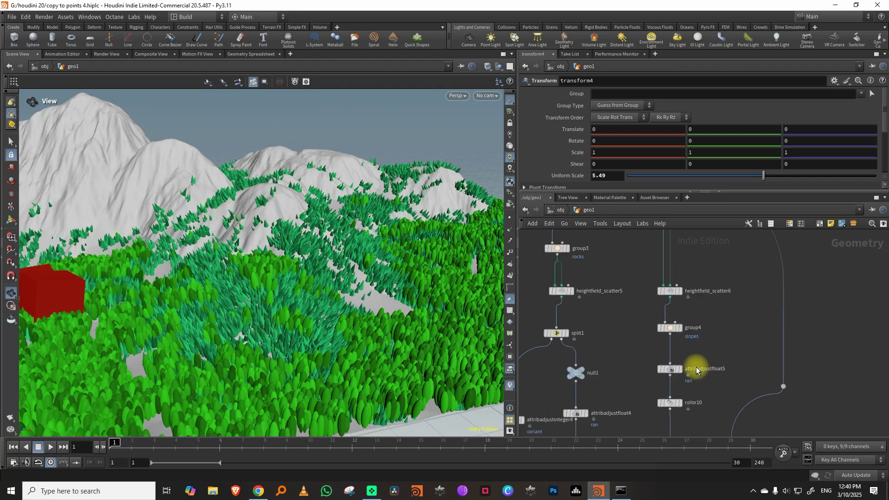
{"action": "middle_click_drag", "start_coordinate": [709, 337], "coordinate": [702, 365]}
{"action": "left_click_drag", "start_coordinate": [643, 303], "coordinate": [641, 302]}
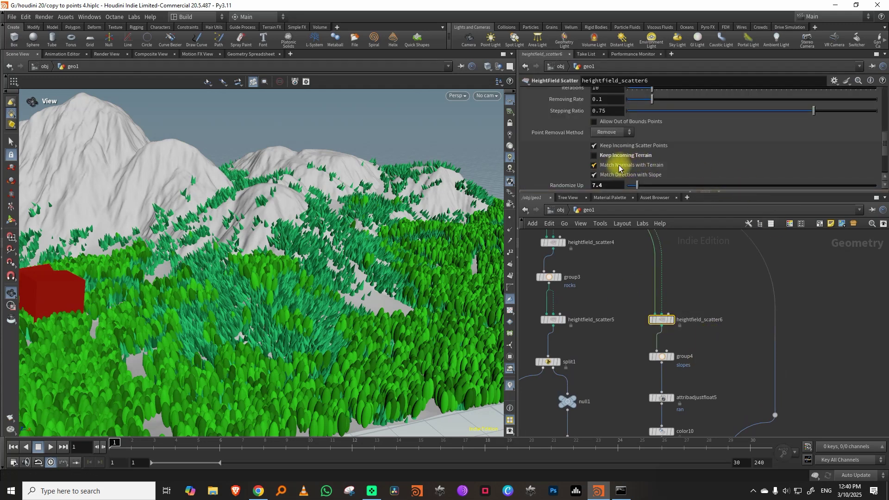
{"action": "left_click", "coordinate": [594, 165]}
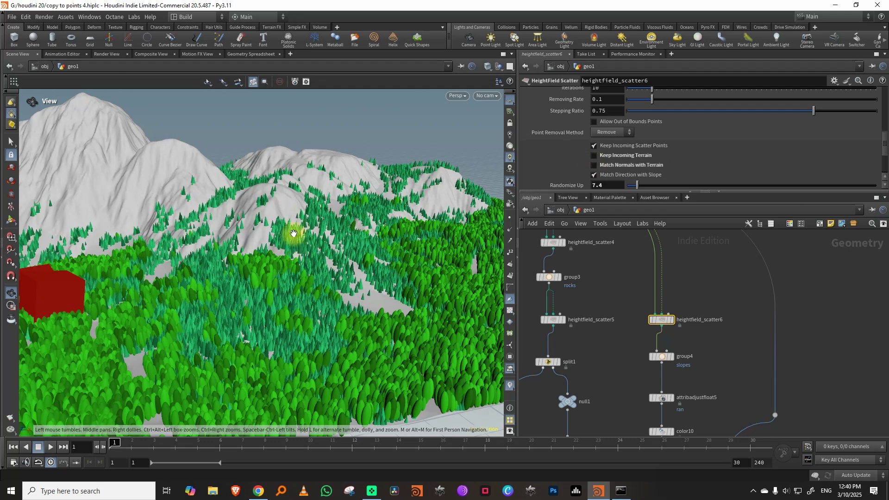
Step: Set the Uniform Scale of transform6 in the tube branch to 3.13
{"action": "middle_click_drag", "start_coordinate": [690, 285], "coordinate": [710, 256]}
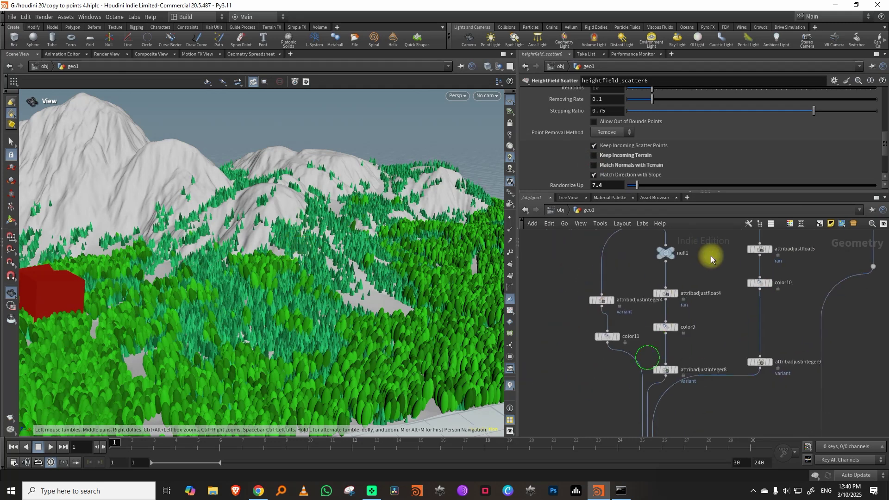
{"action": "middle_click_drag", "start_coordinate": [665, 326], "coordinate": [745, 254]}
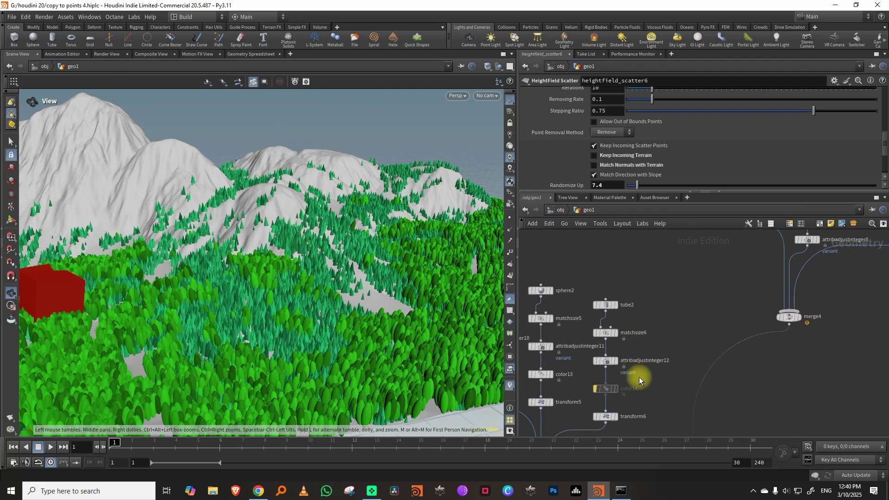
{"action": "left_click_drag", "start_coordinate": [638, 402], "coordinate": [611, 433]}
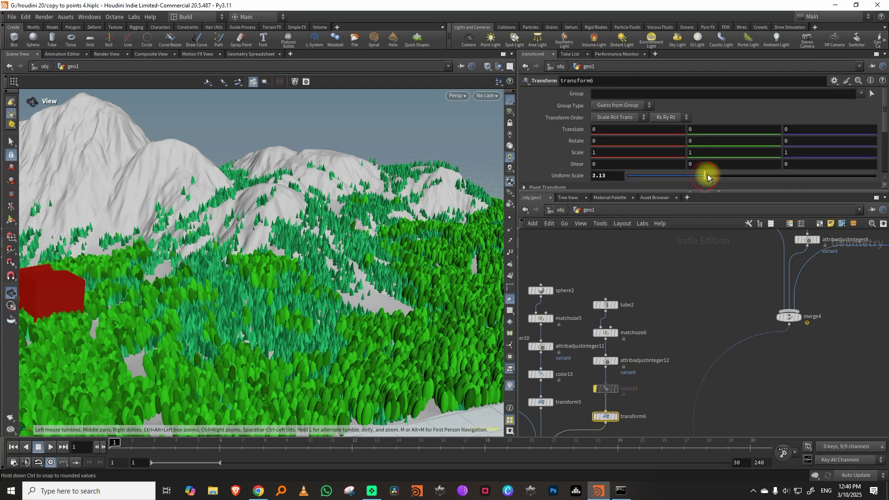
Step: Set the Uniform Scale of transform5 in the sphere branch to 2.77
{"action": "left_click", "coordinate": [540, 402]}
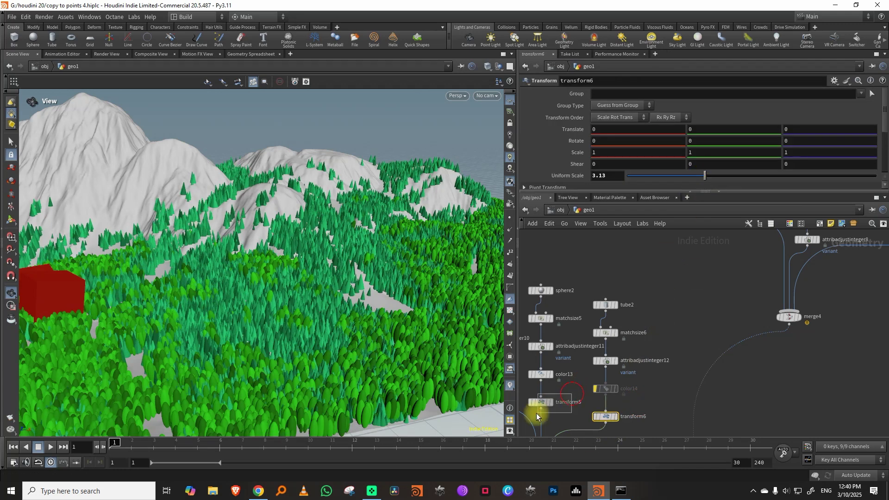
{"action": "mouse_move", "coordinate": [704, 180]}
{"action": "left_mouse_down"}
{"action": "mouse_move", "coordinate": [685, 181]}
{"action": "mouse_move", "coordinate": [696, 178]}
{"action": "left_mouse_up"}
{"action": "left_click_drag", "start_coordinate": [269, 324], "coordinate": [343, 333], "text": "alt"}
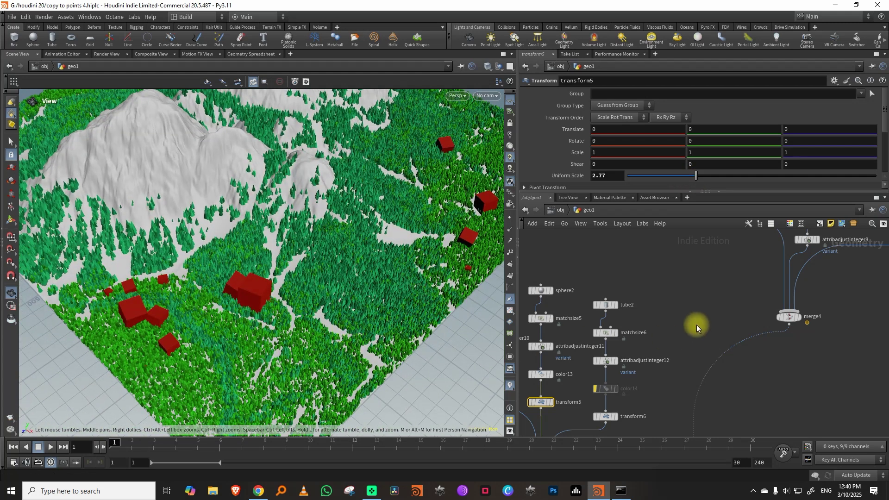
{"action": "scroll", "coordinate": [697, 328], "scroll_direction": "down", "scroll_amount": 8}
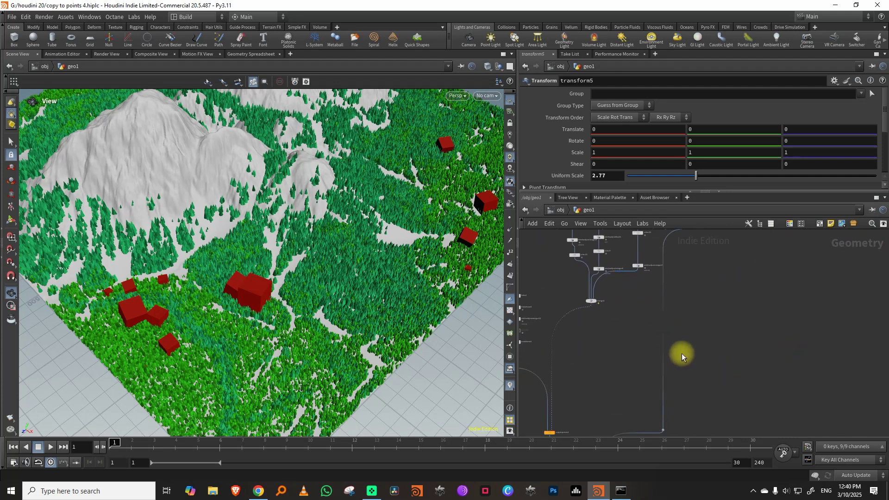
Step: Insert a Convert HeightField node on the terrain wire that runs beside the scatter branches
{"action": "scroll", "coordinate": [685, 350], "scroll_direction": "down", "scroll_amount": 2}
{"action": "key", "text": "Tab"}
{"action": "type", "text": "con"}
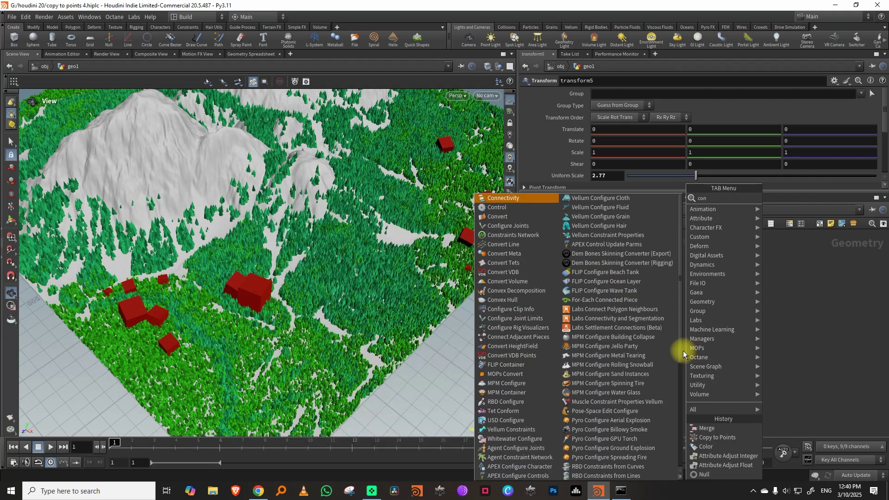
{"action": "type", "text": "v"}
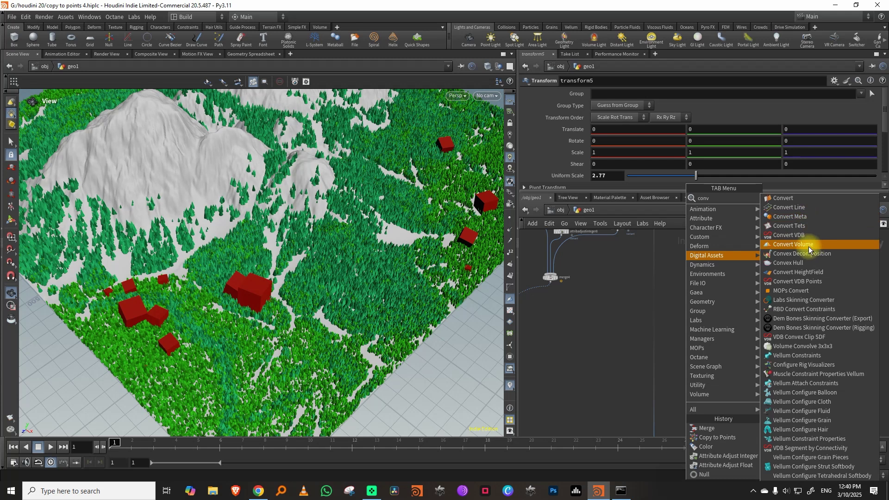
{"action": "type", "text": "ert h"}
{"action": "key", "text": "Return"}
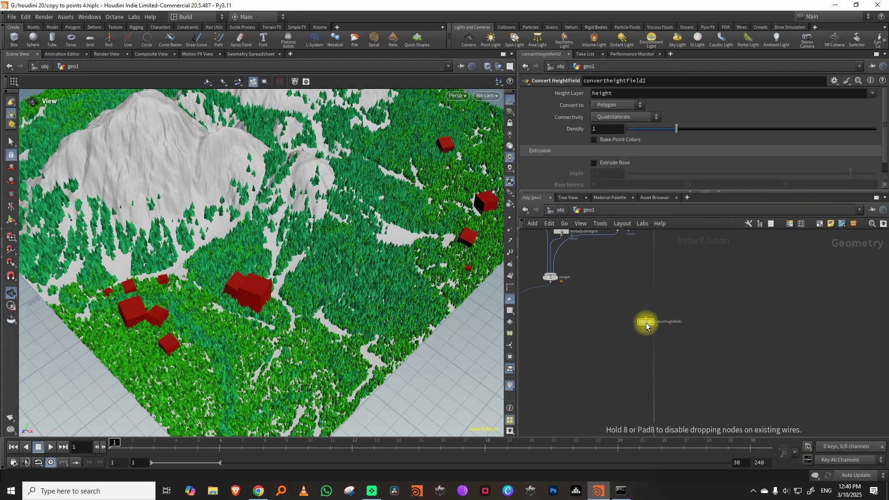
{"action": "left_click", "coordinate": [652, 327]}
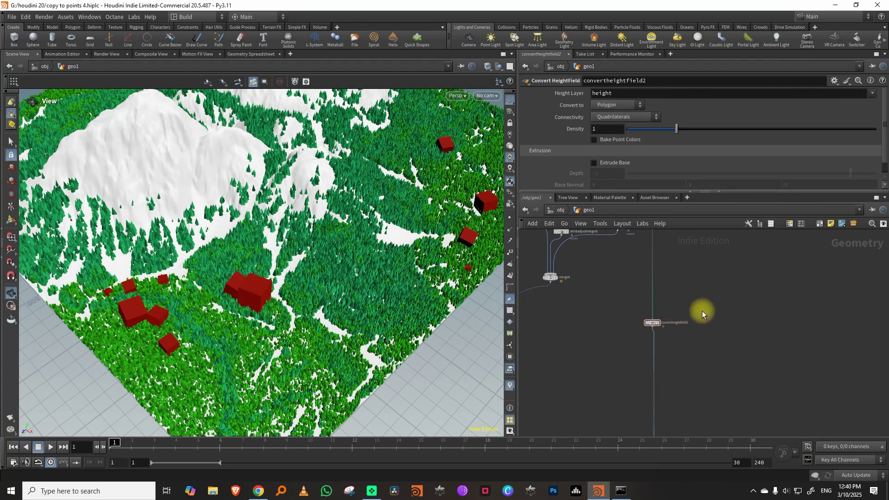
Step: Add a Color node after the heightfield conversion and set its Color Type to Ramp from Attribute using the flow attribute
{"action": "key", "text": "Tab"}
{"action": "type", "text": "color"}
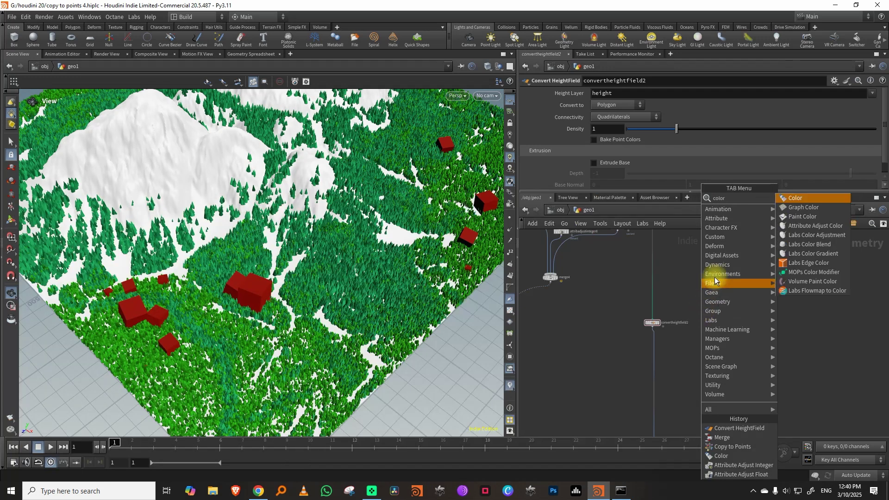
{"action": "left_click", "coordinate": [799, 199]}
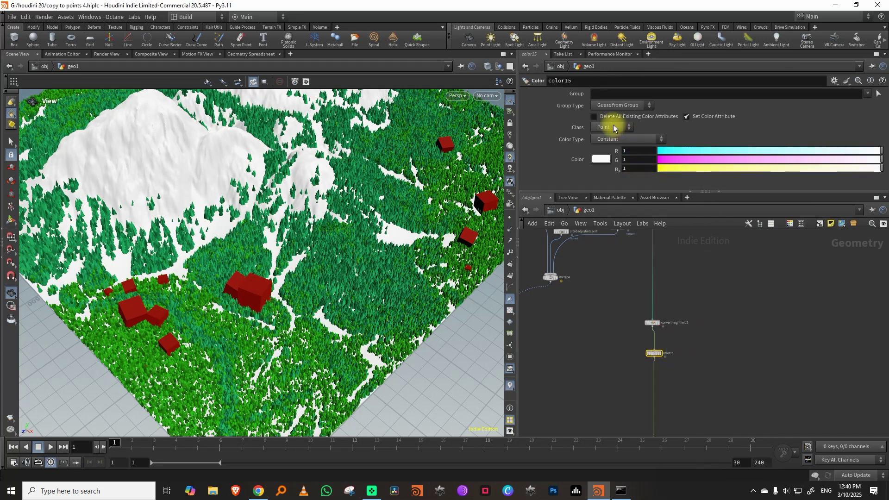
{"action": "left_click", "coordinate": [618, 139]}
{"action": "left_click", "coordinate": [622, 176]}
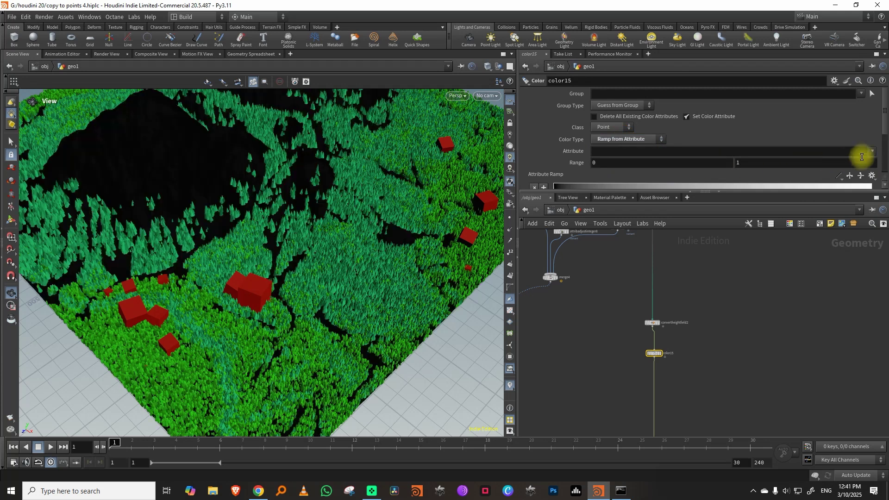
{"action": "left_click", "coordinate": [871, 152]}
{"action": "left_click", "coordinate": [864, 191]}
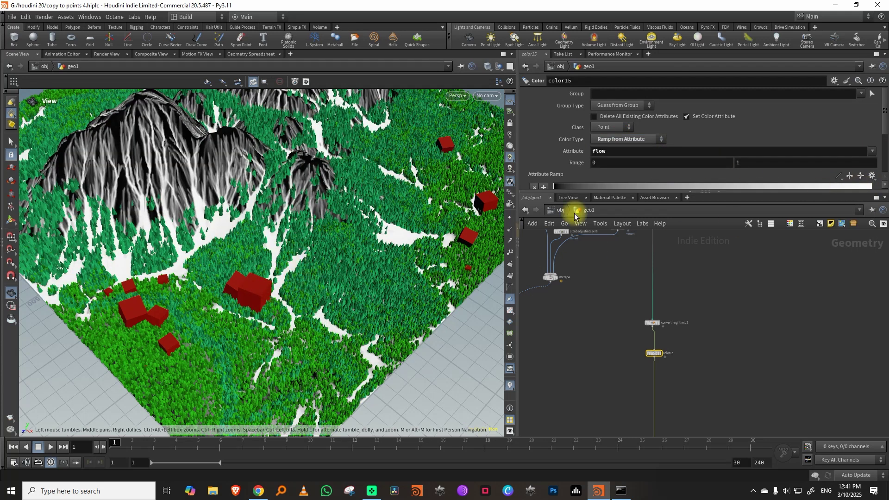
Step: Color the flow ramp's end blue with hue 208 and saturation 0.925, and make its first point grey with value 0.25 at position 0.533528
{"action": "left_click_drag", "start_coordinate": [672, 190], "coordinate": [669, 271]}
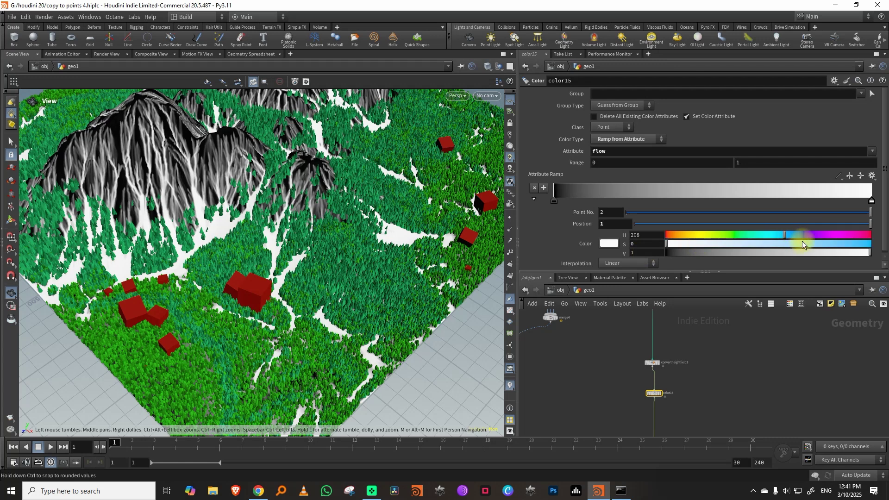
{"action": "left_click_drag", "start_coordinate": [841, 247], "coordinate": [856, 248]}
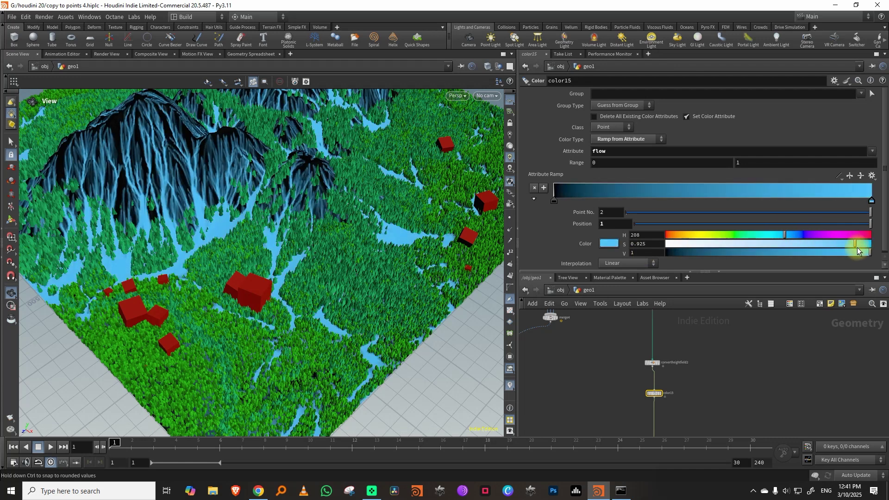
{"action": "left_click", "coordinate": [554, 201]}
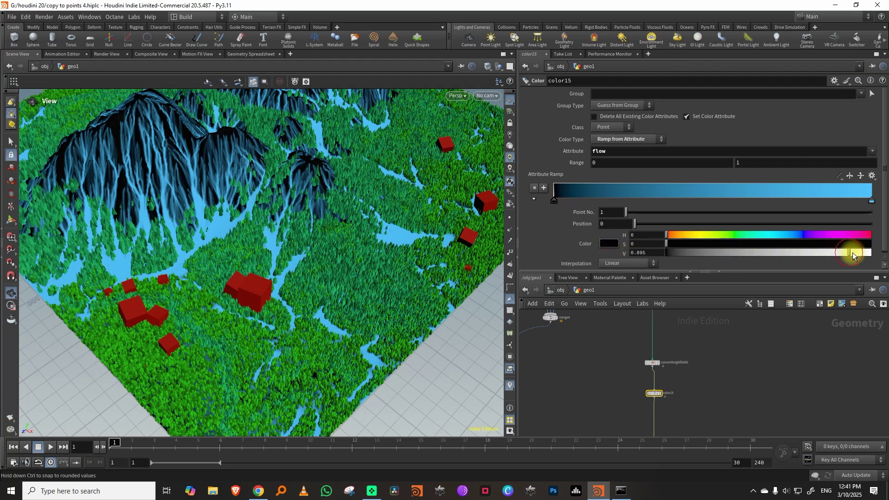
{"action": "left_click_drag", "start_coordinate": [852, 252], "coordinate": [849, 253]}
{"action": "left_click_drag", "start_coordinate": [789, 258], "coordinate": [737, 256]}
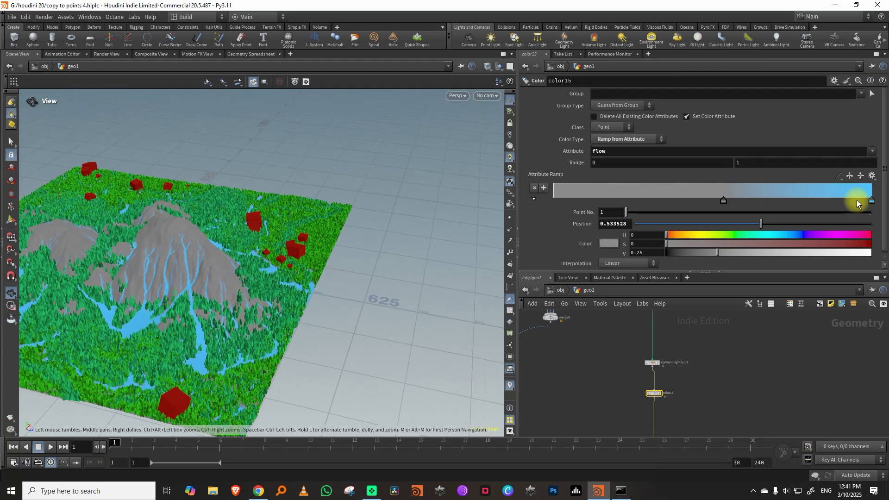
Step: Try a green end color on the flow ramp with hue 117, saturation 0.984 and value 0.641
{"action": "left_click", "coordinate": [863, 203]}
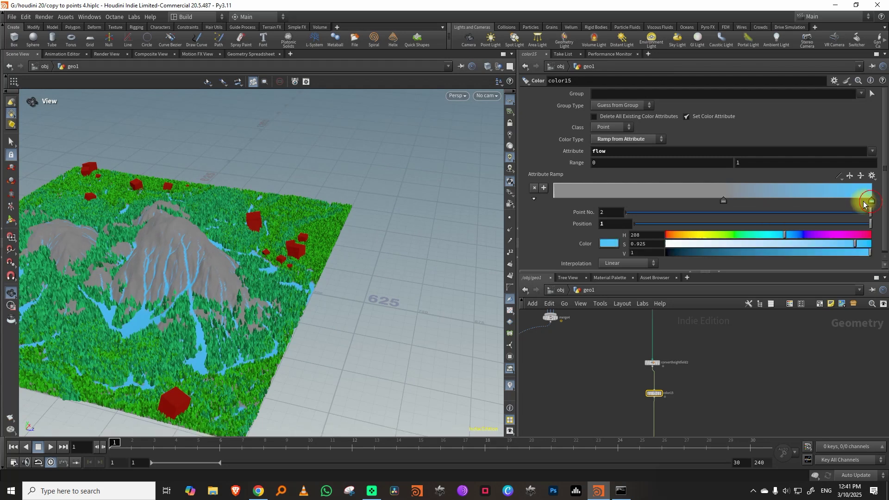
{"action": "left_click", "coordinate": [730, 235]}
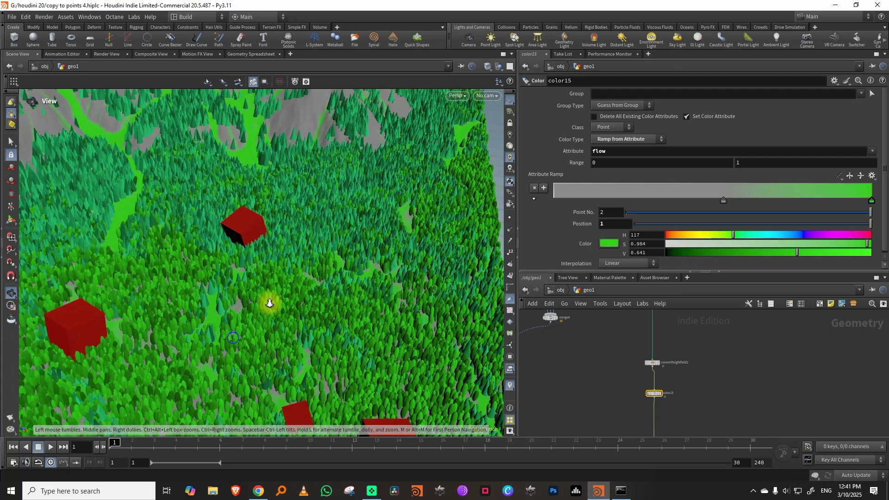
{"action": "right_click_drag", "start_coordinate": [265, 301], "coordinate": [286, 302]}
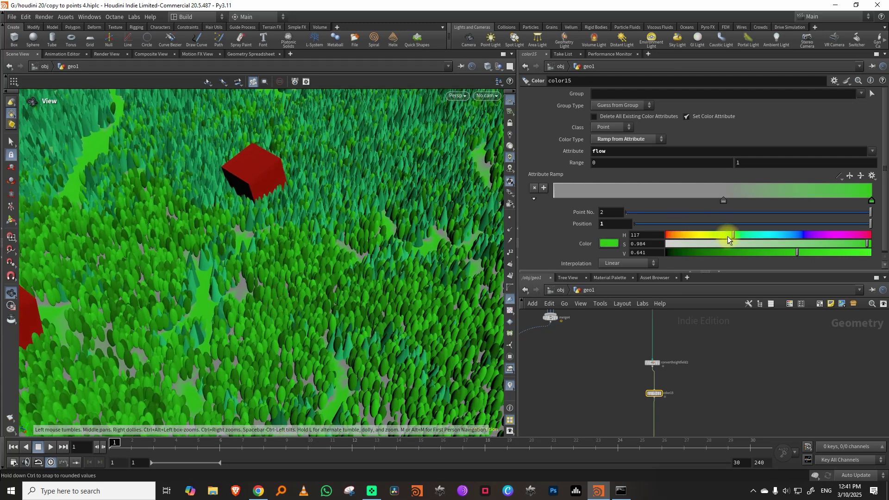
{"action": "right_click_drag", "start_coordinate": [482, 278], "coordinate": [256, 331]}
Step: Examine the colored flow channels and scattered objects across the terrain, and review the node network that produces them
{"action": "left_click_drag", "start_coordinate": [248, 311], "coordinate": [309, 314]}
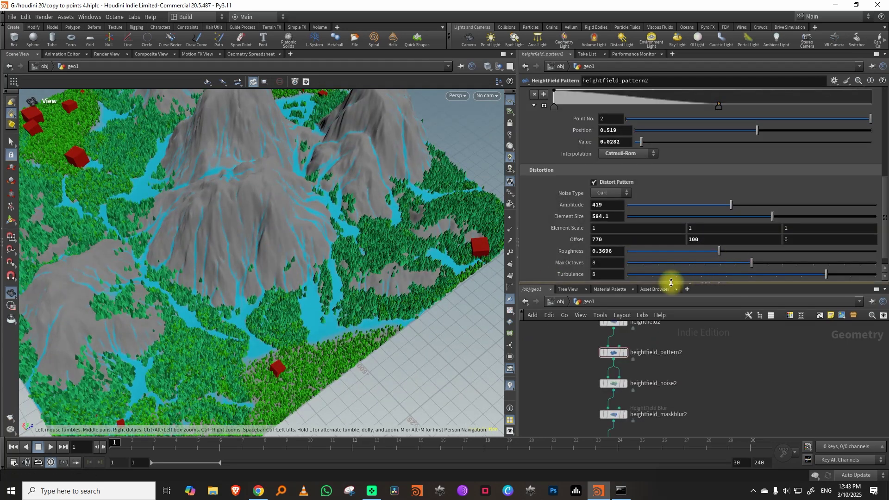
{"action": "left_click_drag", "start_coordinate": [671, 282], "coordinate": [674, 184]}
{"action": "scroll", "coordinate": [722, 297], "scroll_direction": "down", "scroll_amount": 5}
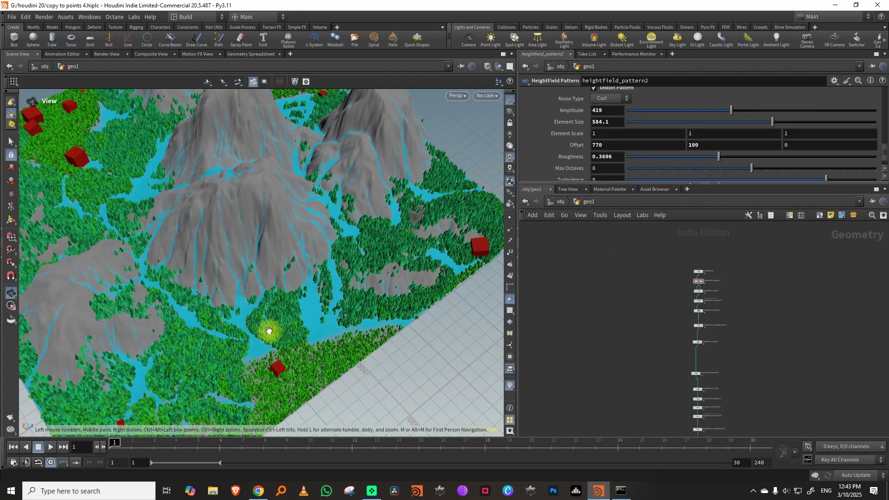
{"action": "scroll", "coordinate": [268, 330], "scroll_direction": "up", "scroll_amount": 4}
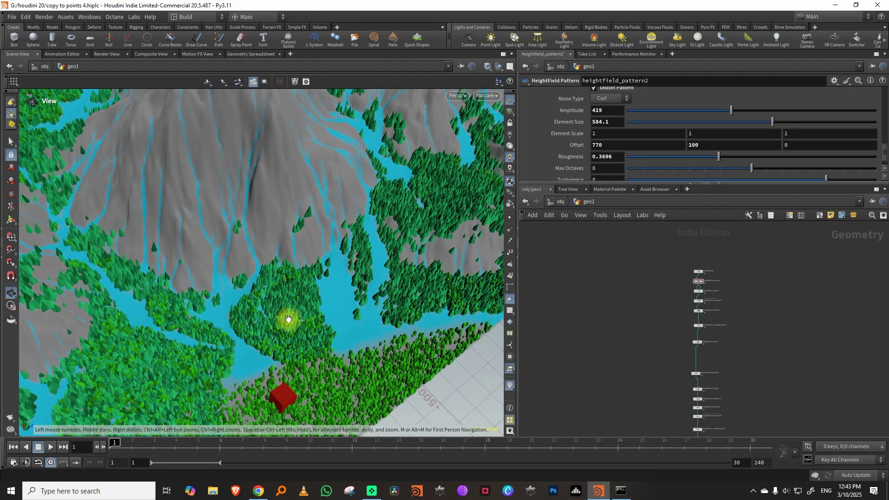
{"action": "middle_click_drag", "start_coordinate": [767, 398], "coordinate": [734, 306]}
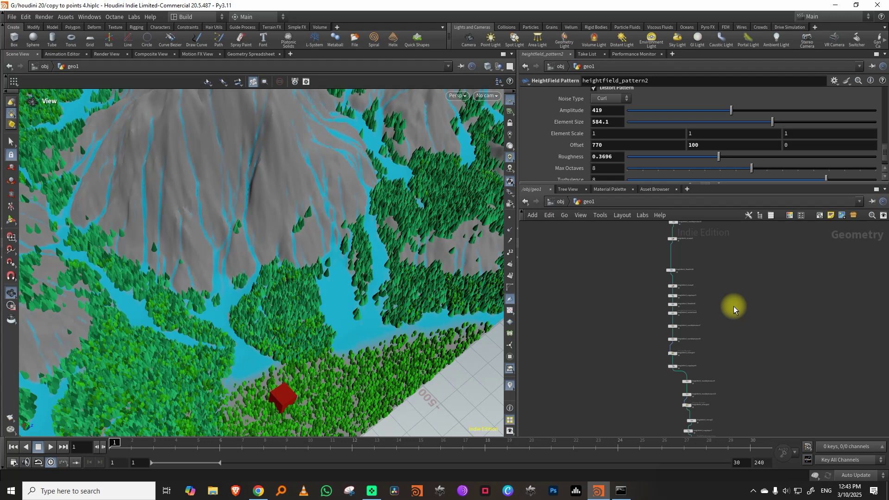
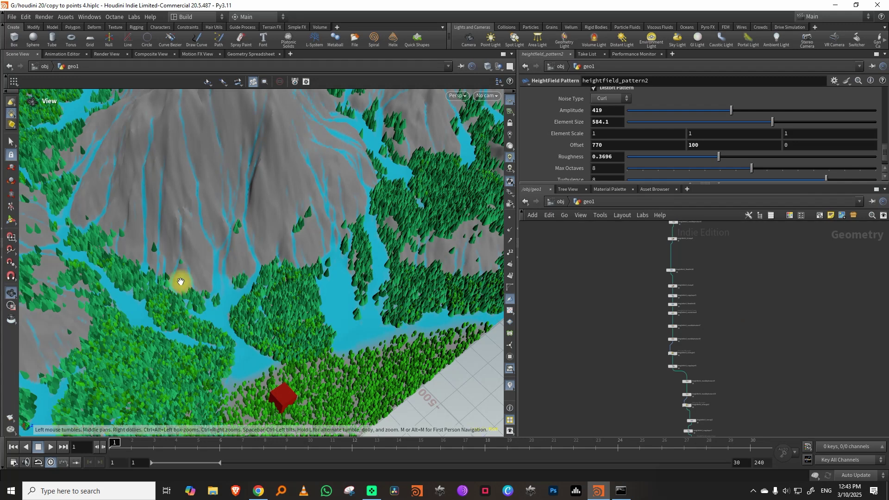
{"action": "left_click_drag", "start_coordinate": [399, 408], "coordinate": [301, 341]}
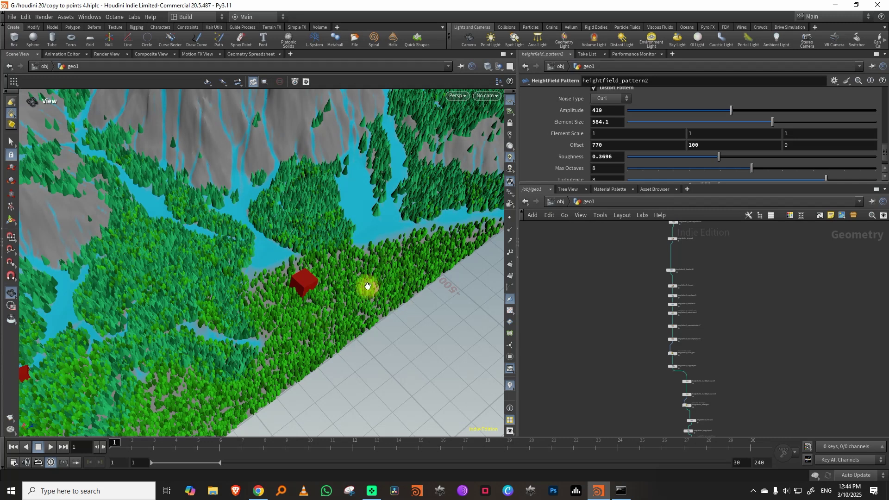
{"action": "scroll", "coordinate": [356, 292], "scroll_direction": "down", "scroll_amount": 2}
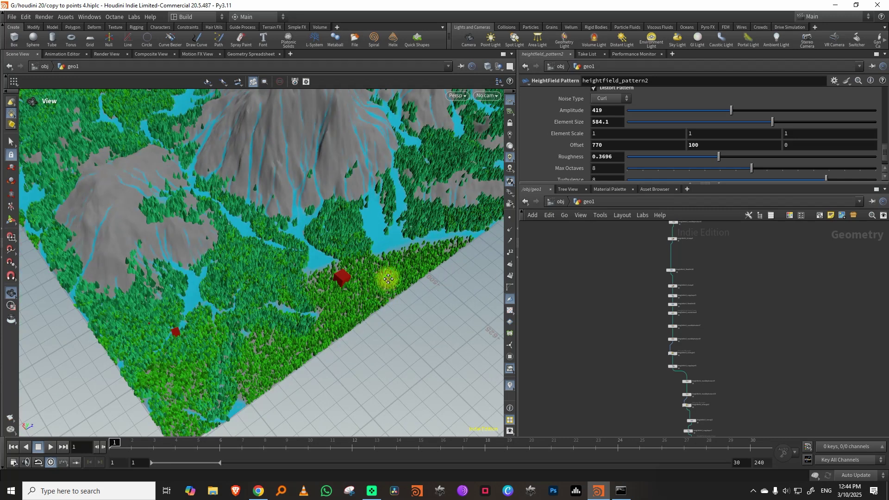
{"action": "scroll", "coordinate": [379, 289], "scroll_direction": "down", "scroll_amount": 2}
{"action": "left_click_drag", "start_coordinate": [376, 294], "coordinate": [395, 314]}
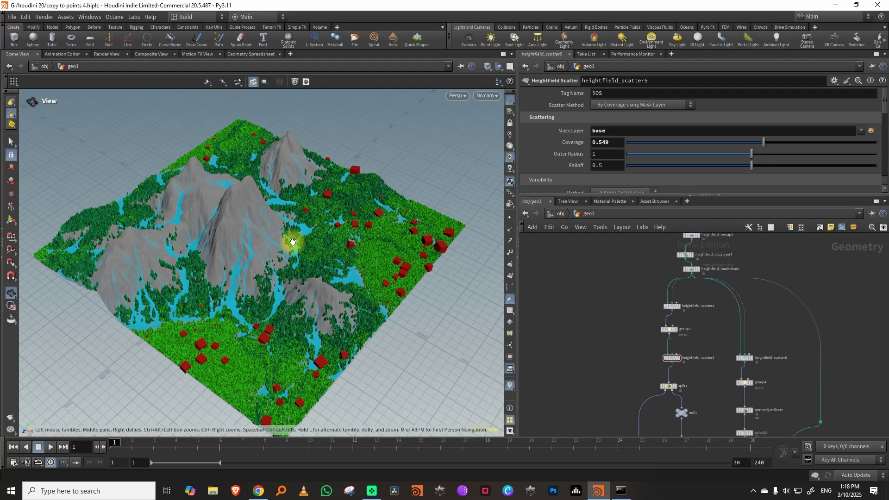
{"action": "scroll", "coordinate": [304, 245], "scroll_direction": "up", "scroll_amount": 5}
{"action": "scroll", "coordinate": [740, 294], "scroll_direction": "down", "scroll_amount": 3}
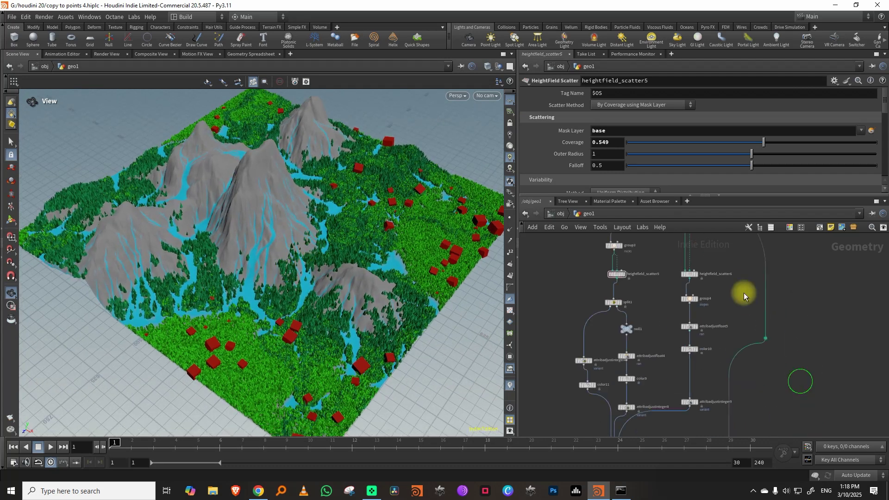
{"action": "scroll", "coordinate": [783, 329], "scroll_direction": "down", "scroll_amount": 2}
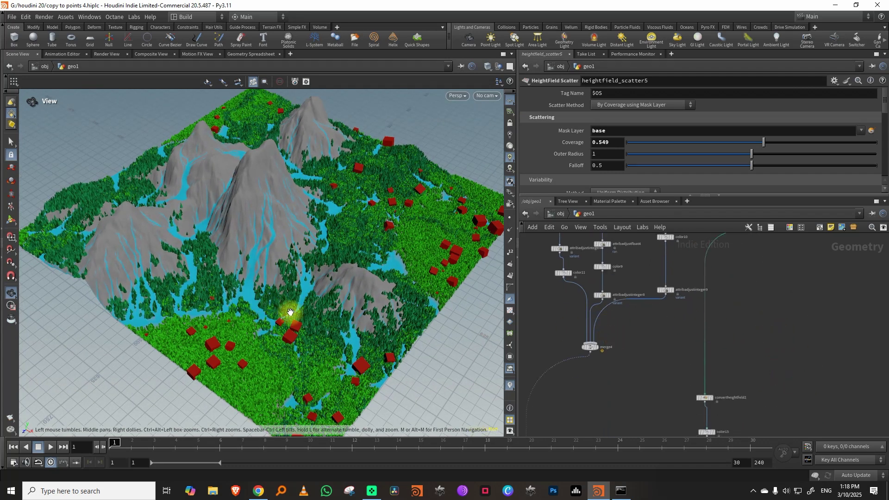
{"action": "scroll", "coordinate": [335, 255], "scroll_direction": "up", "scroll_amount": 5}
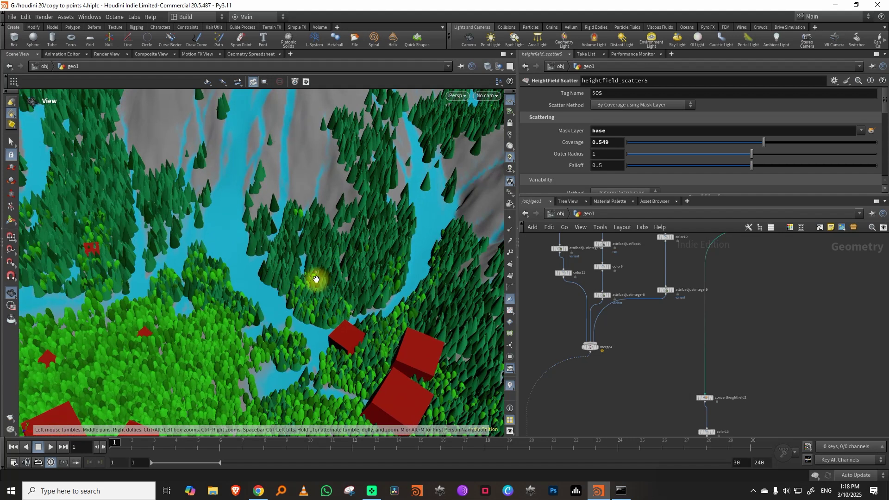
Step: Make room above merge4 and insert an Attribute Adjust Float node between attribadjustinteger9 and merge4
{"action": "left_click_drag", "start_coordinate": [593, 353], "coordinate": [592, 384]}
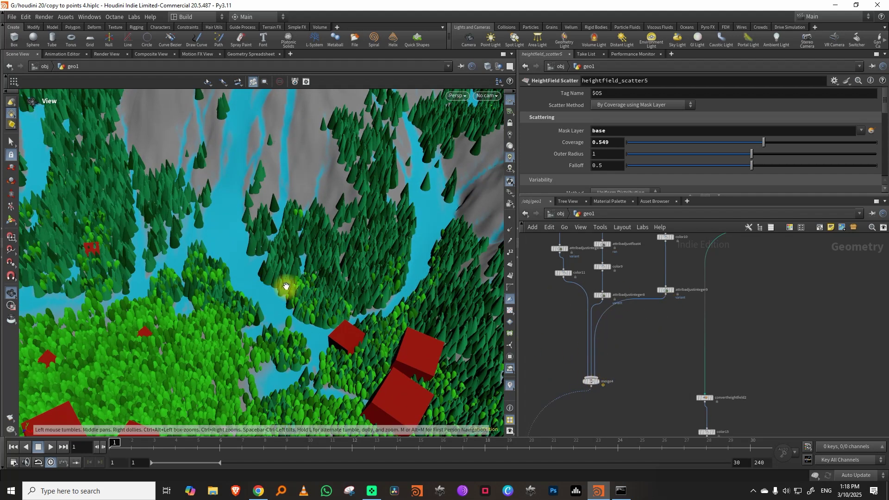
{"action": "middle_click_drag", "start_coordinate": [665, 267], "coordinate": [646, 313]}
{"action": "scroll", "coordinate": [679, 318], "scroll_direction": "up", "scroll_amount": 3}
{"action": "left_click_drag", "start_coordinate": [636, 316], "coordinate": [652, 342]}
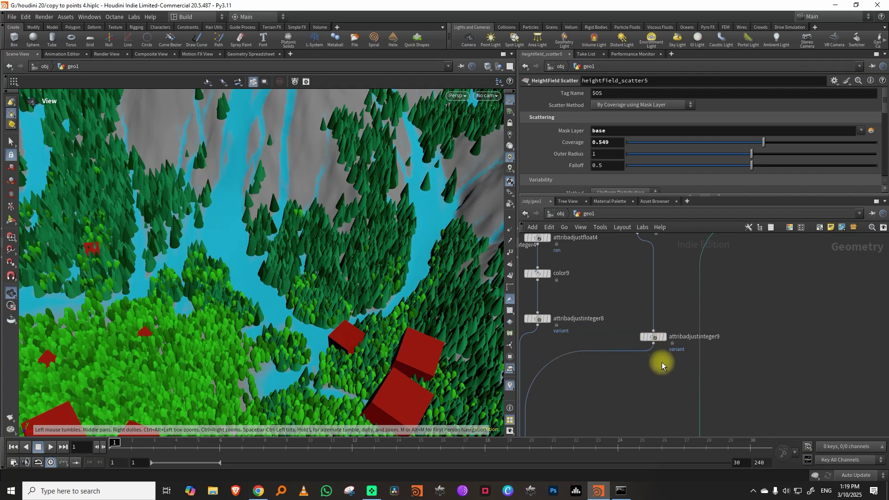
{"action": "middle_click_drag", "start_coordinate": [621, 388], "coordinate": [628, 359]}
{"action": "key", "text": "Tab"}
{"action": "type", "text": "float"}
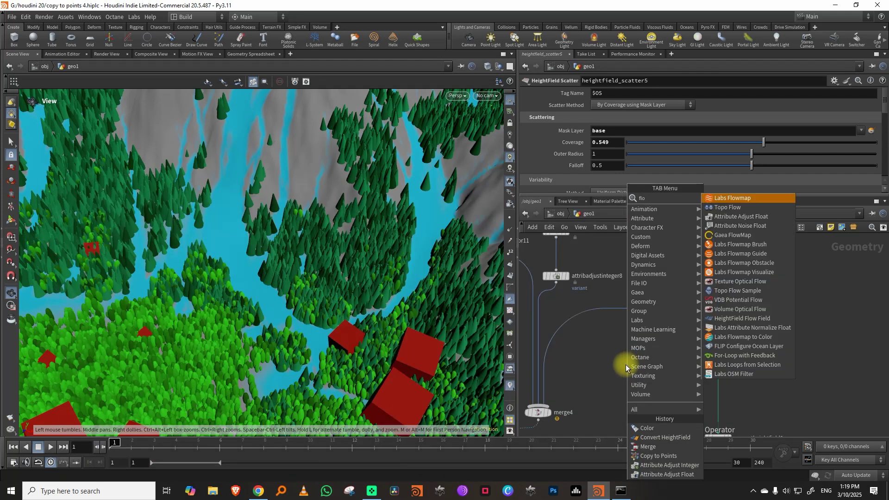
{"action": "left_click", "coordinate": [741, 198]}
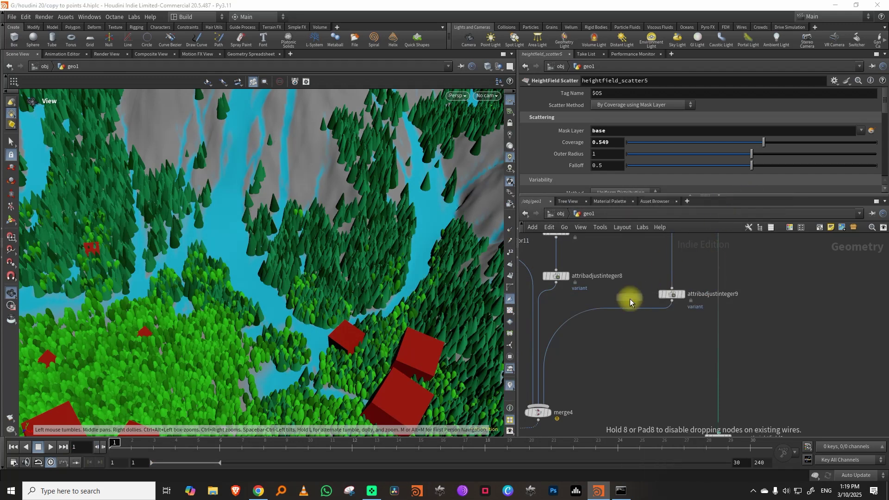
{"action": "left_click", "coordinate": [624, 318]}
{"action": "left_click_drag", "start_coordinate": [624, 319], "coordinate": [647, 329]}
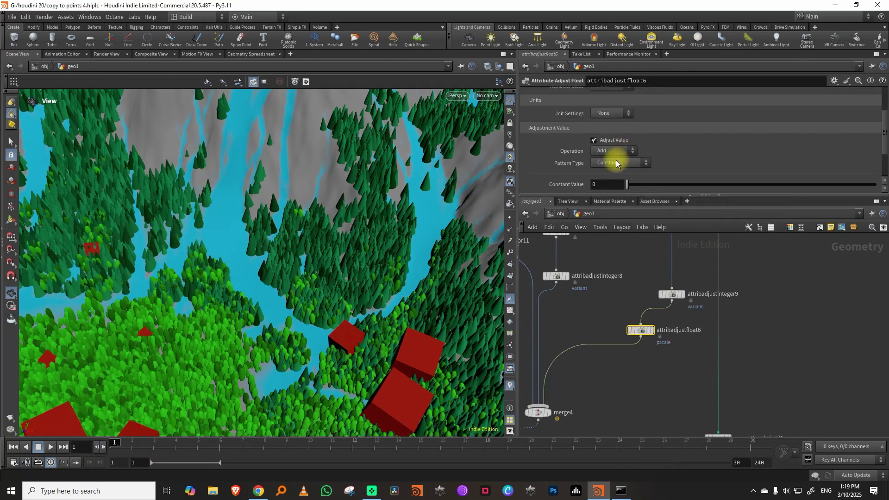
Step: Switch the pscale adjustment in attribadjustfloat6 to a Random pattern with a minimum of 0 and a maximum of 0.76
{"action": "left_click_drag", "start_coordinate": [589, 195], "coordinate": [590, 280]}
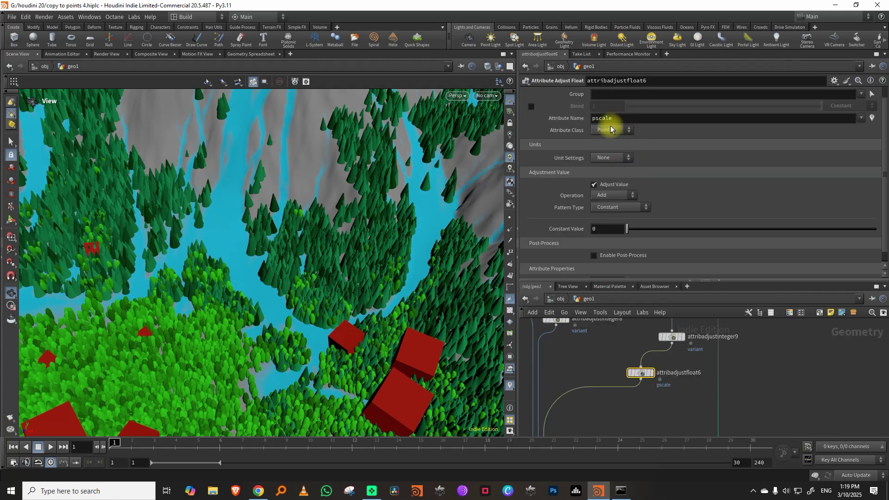
{"action": "left_click", "coordinate": [621, 211]}
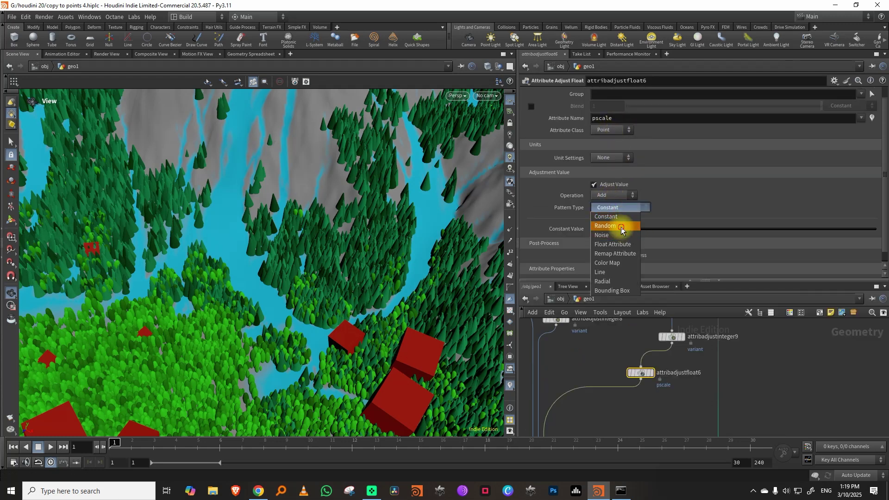
{"action": "left_click", "coordinate": [616, 224]}
{"action": "scroll", "coordinate": [384, 258], "scroll_direction": "down", "scroll_amount": 5}
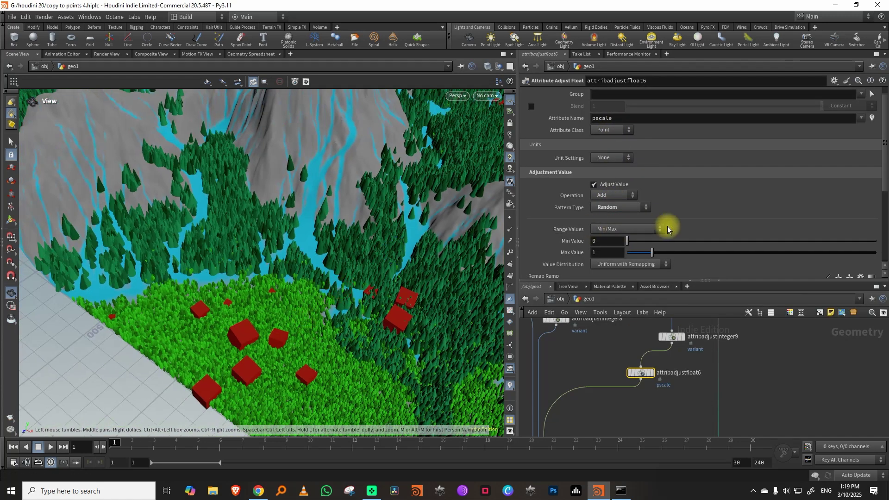
{"action": "left_click_drag", "start_coordinate": [651, 249], "coordinate": [645, 251]}
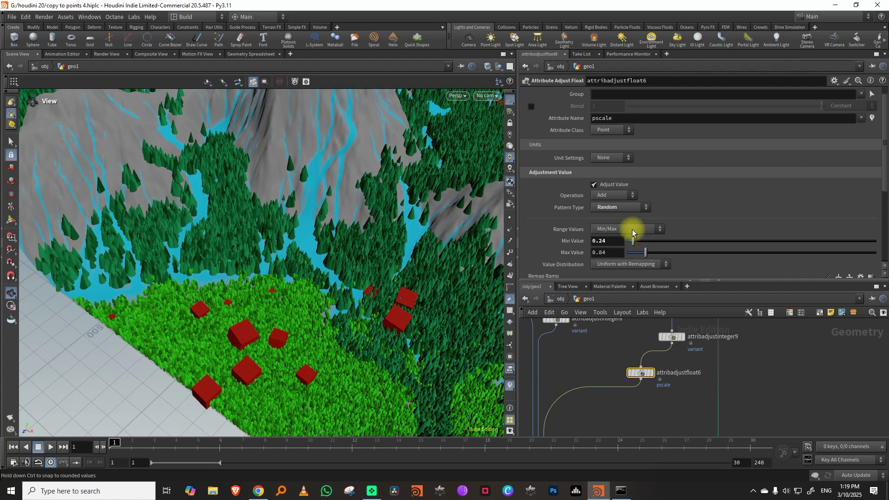
{"action": "middle_click", "coordinate": [618, 243], "text": "ctrl"}
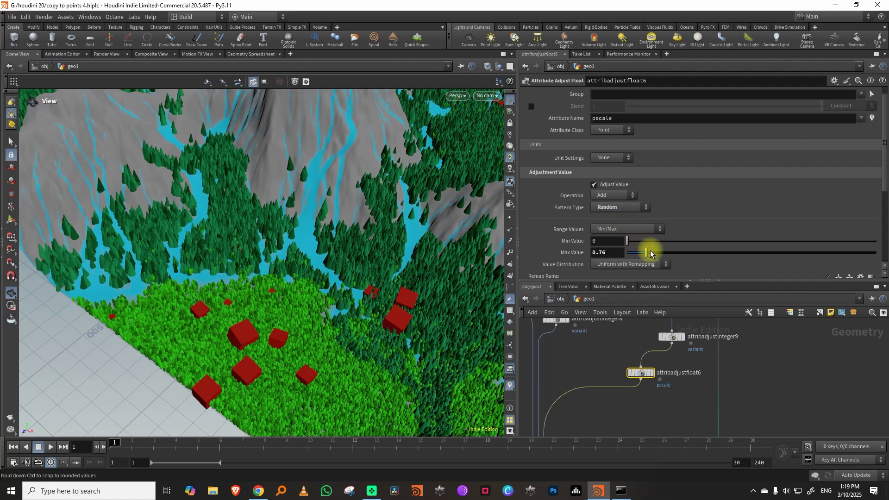
Step: Change the attribadjustfloat6 operation to Multiply and set its random range from 0.41 to 1.34
{"action": "left_click", "coordinate": [615, 196]}
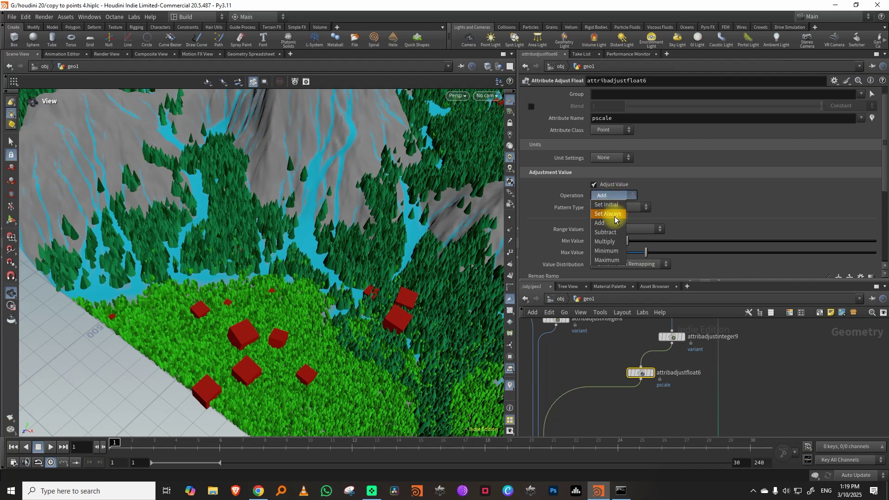
{"action": "left_click", "coordinate": [610, 241]}
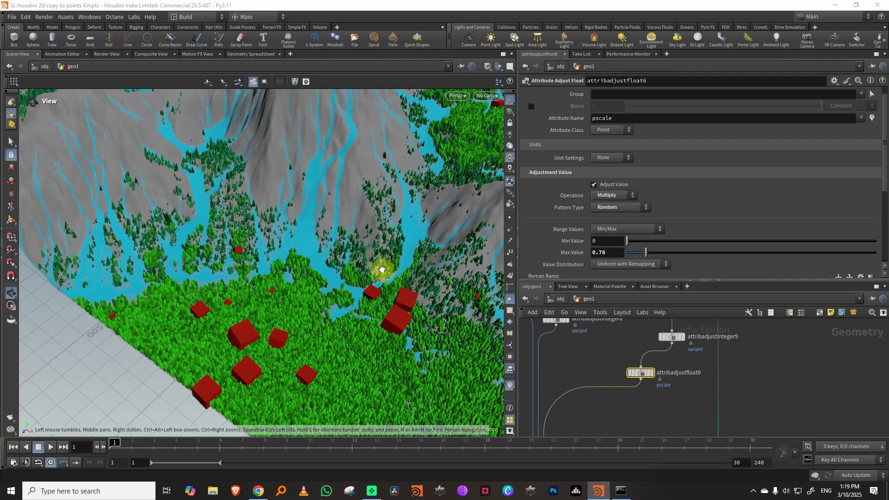
{"action": "left_click_drag", "start_coordinate": [379, 264], "coordinate": [454, 248]}
{"action": "left_click_drag", "start_coordinate": [636, 244], "coordinate": [632, 241]}
Step: Duplicate attribadjustfloat6 and insert the copy between attribadjustinteger8 and merge4
{"action": "left_click_drag", "start_coordinate": [622, 280], "coordinate": [622, 199]}
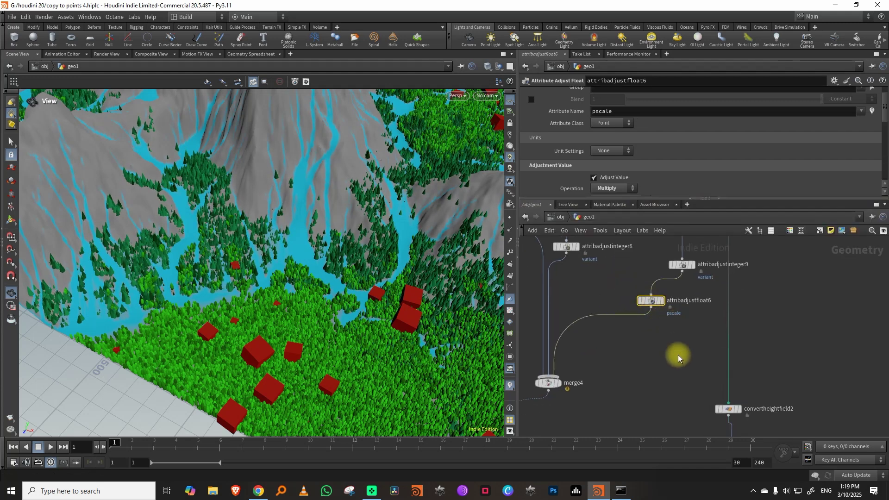
{"action": "key", "text": "ctrl+c"}
{"action": "key", "text": "ctrl+v"}
{"action": "left_click_drag", "start_coordinate": [679, 348], "coordinate": [570, 277]}
Step: Switch the duplicated pscale adjustment's pattern type to Noise
{"action": "mouse_move", "coordinate": [623, 199]}
{"action": "left_mouse_down"}
{"action": "mouse_move", "coordinate": [614, 254]}
{"action": "mouse_move", "coordinate": [626, 199]}
{"action": "left_mouse_up"}
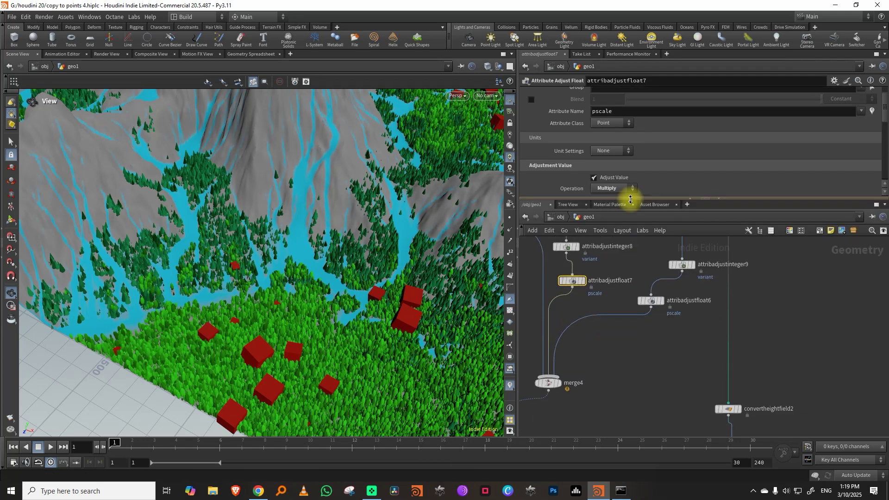
{"action": "left_click_drag", "start_coordinate": [877, 115], "coordinate": [874, 133]}
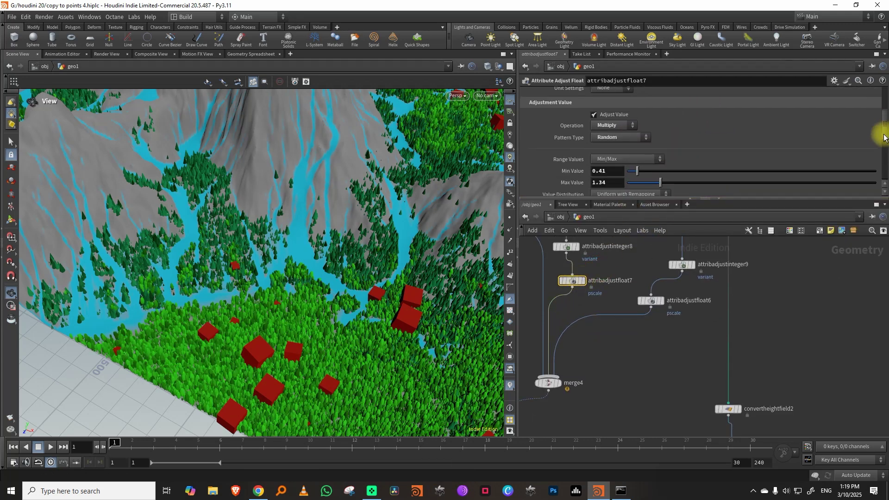
{"action": "left_click", "coordinate": [623, 122]}
{"action": "left_click", "coordinate": [618, 149]}
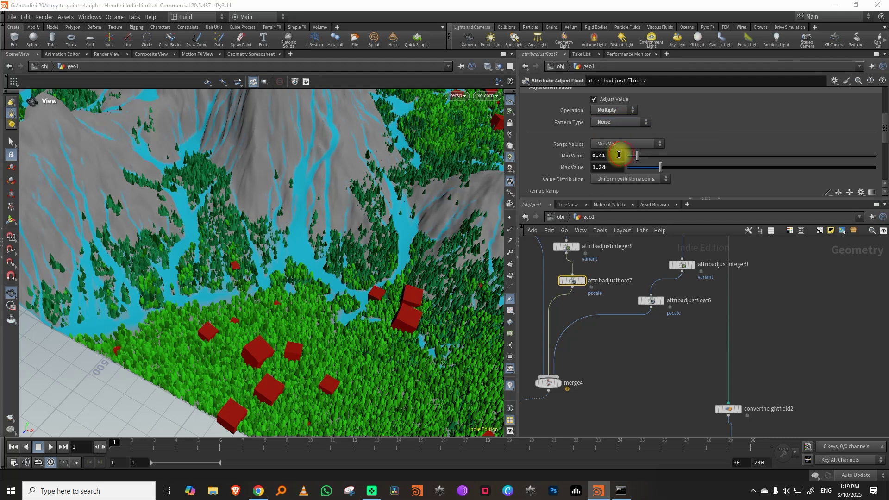
{"action": "left_click_drag", "start_coordinate": [324, 324], "coordinate": [506, 234]}
Step: Set the noise pattern's element size to 60 in attribadjustfloat7
{"action": "left_click_drag", "start_coordinate": [881, 125], "coordinate": [626, 185]}
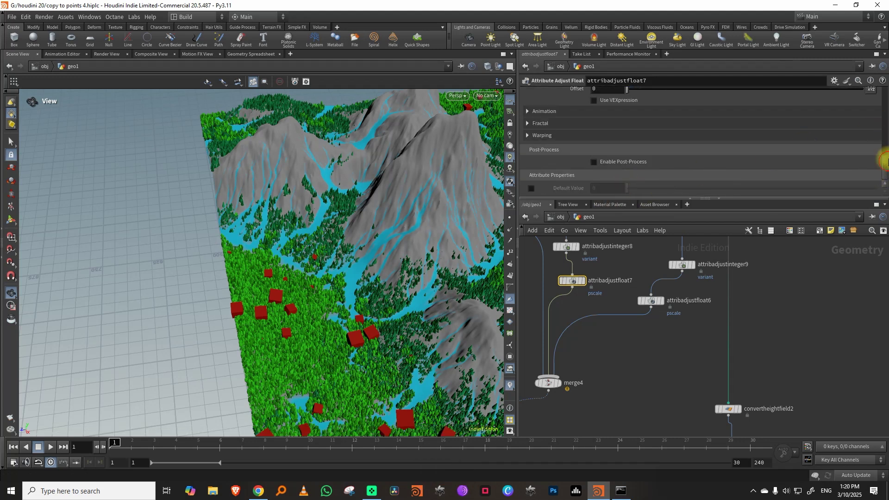
{"action": "scroll", "coordinate": [879, 148], "scroll_direction": "up", "scroll_amount": 5}
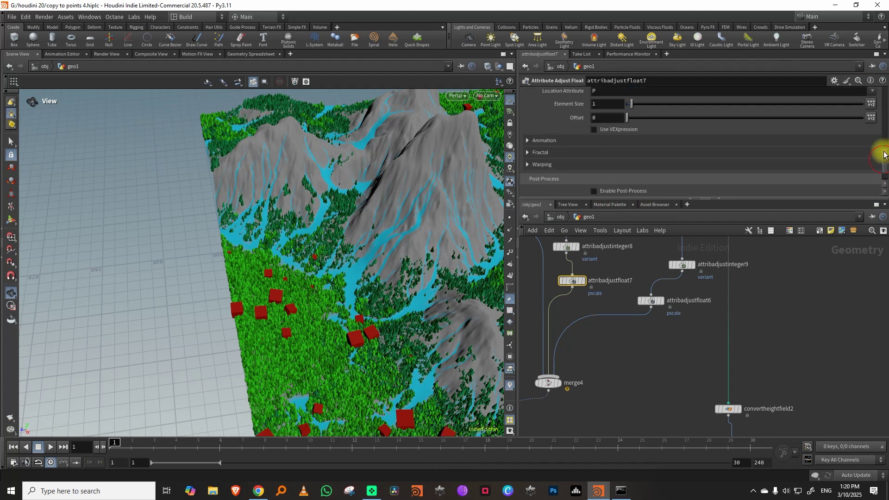
{"action": "left_click", "coordinate": [602, 185]}
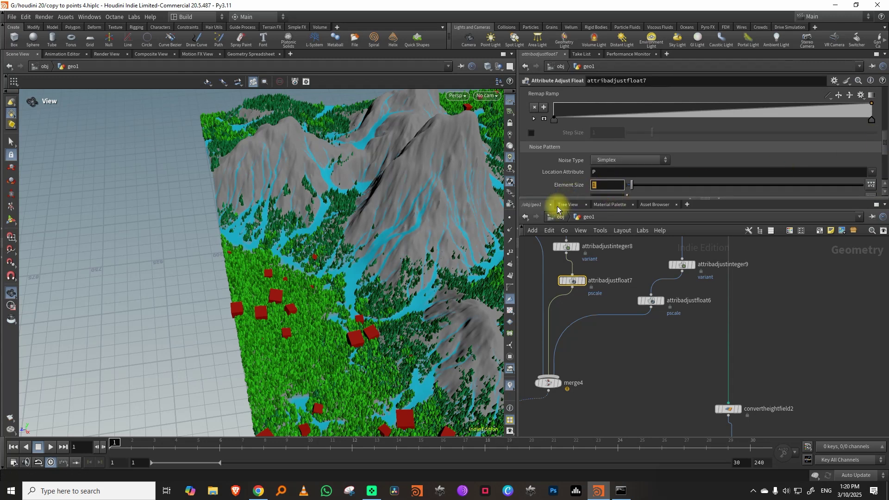
{"action": "type", "text": "60"}
{"action": "key", "text": "Return"}
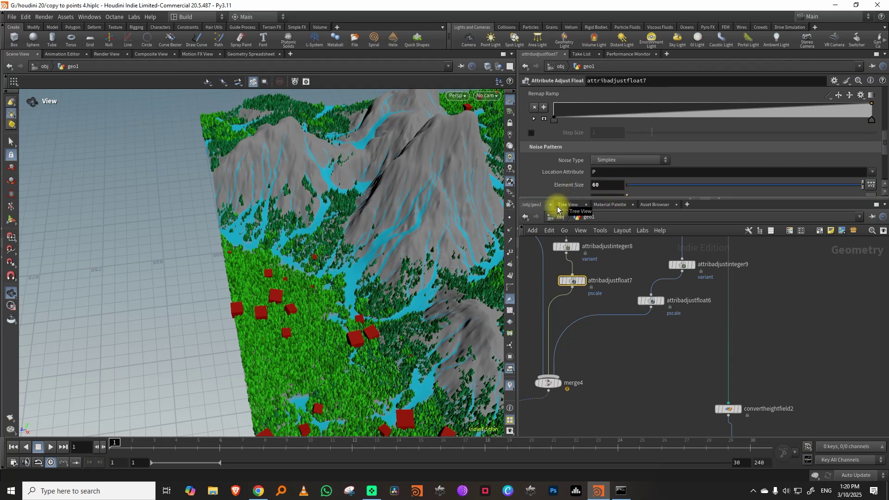
Step: Set the noise range of attribadjustfloat7 to a minimum of 0.71 and a maximum of 1.94
{"action": "left_click_drag", "start_coordinate": [297, 307], "coordinate": [386, 323]}
{"action": "right_click", "coordinate": [386, 323]}
{"action": "left_click_drag", "start_coordinate": [318, 321], "coordinate": [232, 326]}
{"action": "scroll", "coordinate": [269, 263], "scroll_direction": "up", "scroll_amount": 3}
{"action": "scroll", "coordinate": [297, 290], "scroll_direction": "up", "scroll_amount": 5}
{"action": "scroll", "coordinate": [327, 252], "scroll_direction": "down", "scroll_amount": 6}
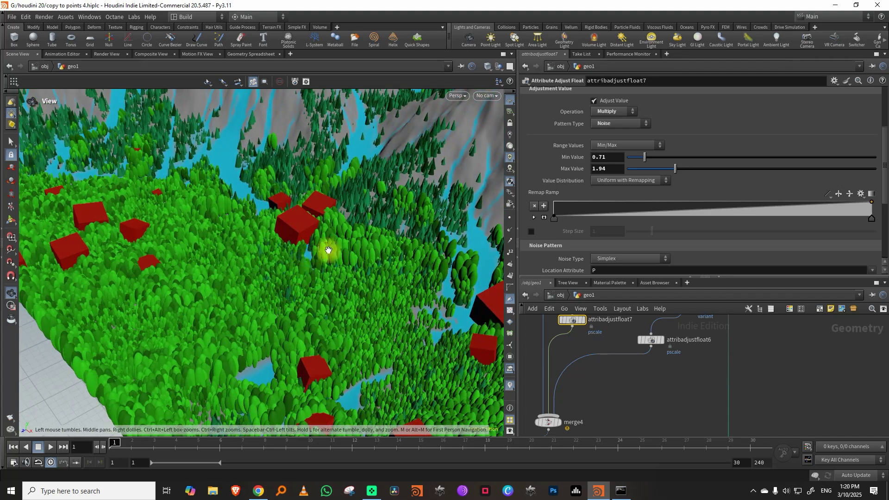
Step: Examine the size variation of the scattered objects across the terrain and review the whole node network
{"action": "left_click_drag", "start_coordinate": [309, 281], "coordinate": [334, 292]}
{"action": "scroll", "coordinate": [317, 269], "scroll_direction": "up", "scroll_amount": 5}
{"action": "scroll", "coordinate": [318, 270], "scroll_direction": "down", "scroll_amount": 5}
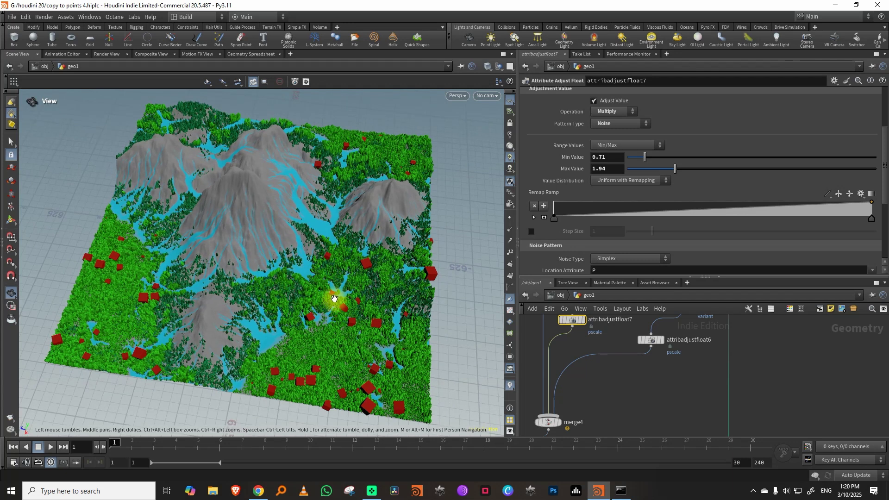
{"action": "left_click_drag", "start_coordinate": [657, 277], "coordinate": [659, 176]}
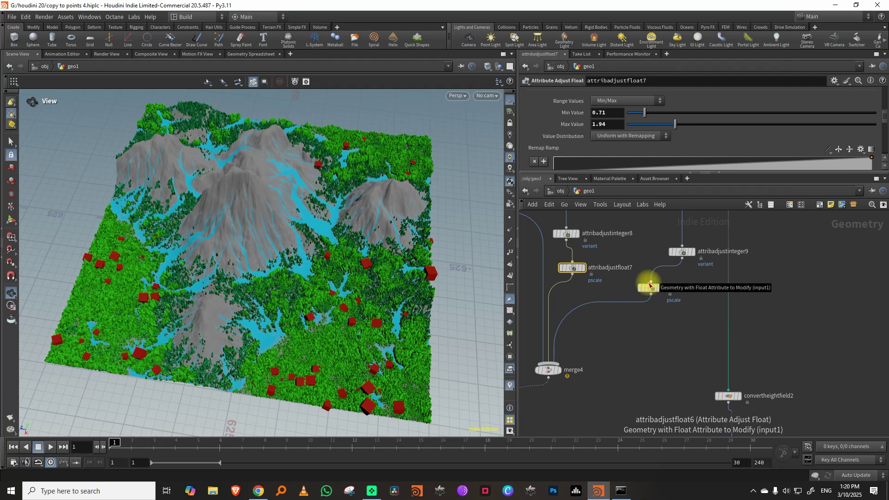
{"action": "scroll", "coordinate": [650, 286], "scroll_direction": "down", "scroll_amount": 5}
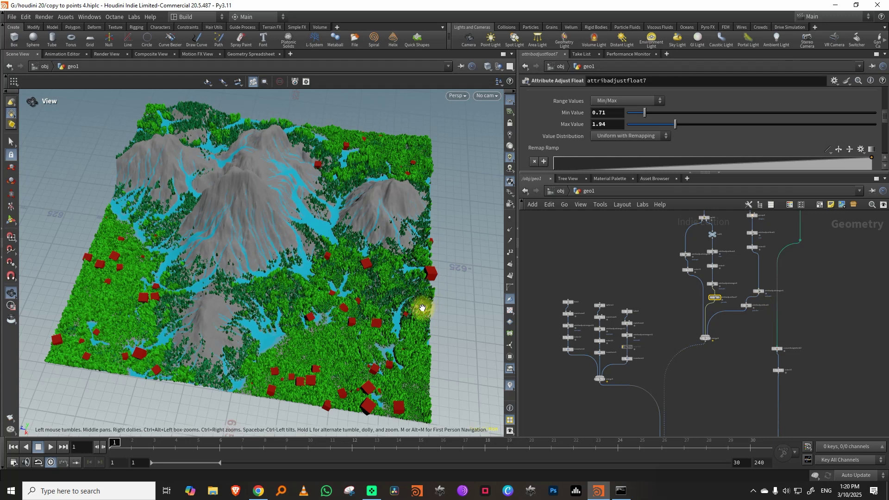
{"action": "key", "text": "h"}
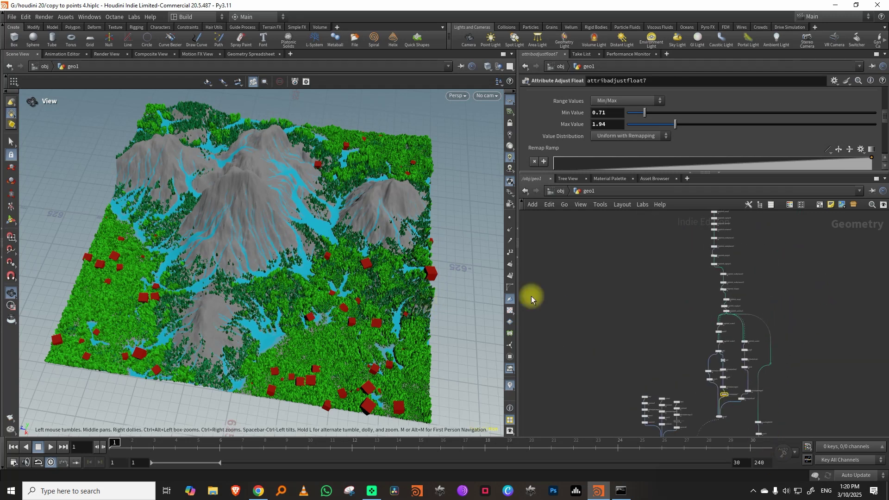
{"action": "scroll", "coordinate": [224, 268], "scroll_direction": "up", "scroll_amount": 6}
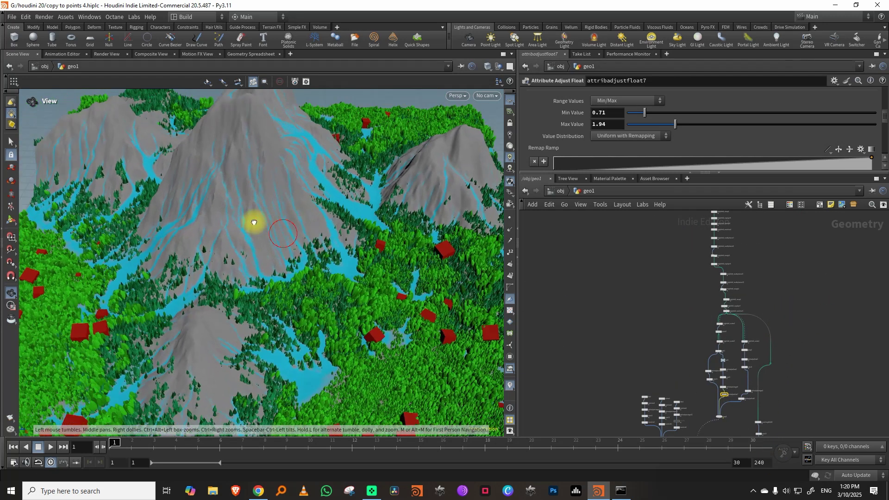
{"action": "scroll", "coordinate": [254, 223], "scroll_direction": "up", "scroll_amount": 2}
{"action": "scroll", "coordinate": [716, 260], "scroll_direction": "up", "scroll_amount": 1}
Step: Refine the terrain resolution by setting the grid spacing of heightfield2 to 1
{"action": "middle_click_drag", "start_coordinate": [717, 263], "coordinate": [712, 305]}
{"action": "scroll", "coordinate": [703, 276], "scroll_direction": "up", "scroll_amount": 2}
{"action": "left_click", "coordinate": [659, 300]}
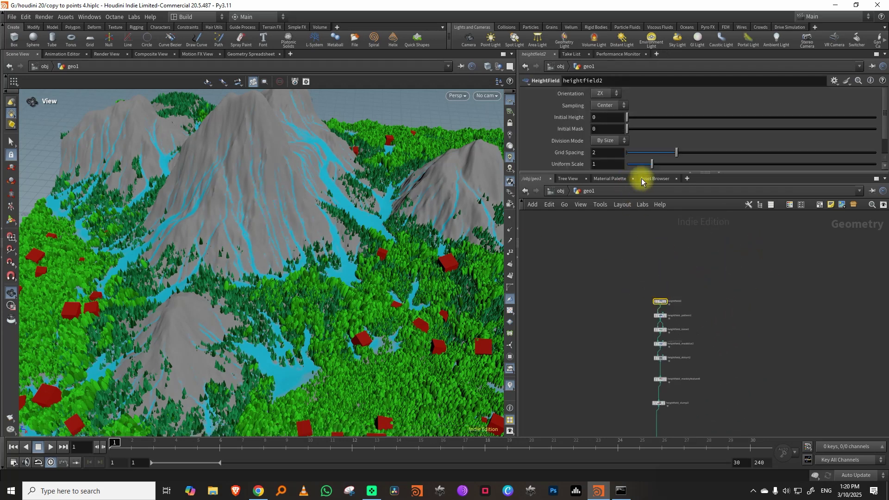
{"action": "double_click", "coordinate": [604, 152]}
{"action": "type", "text": "1"}
{"action": "key", "text": "Return"}
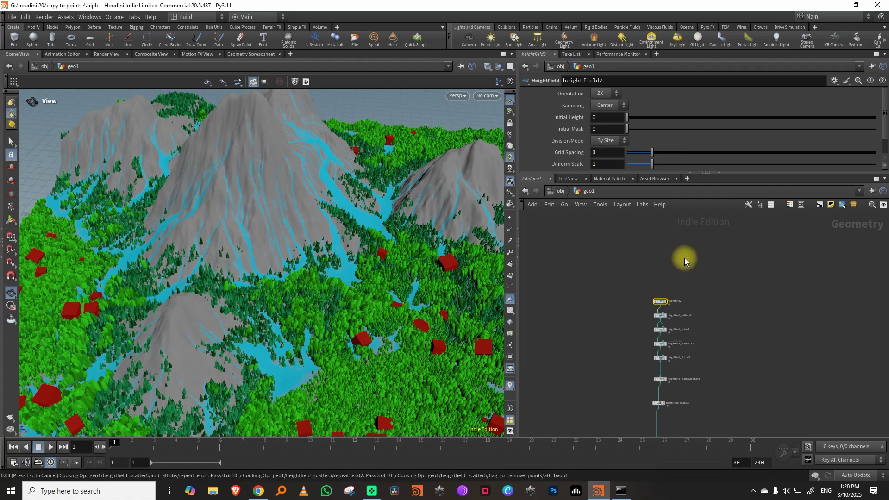
{"action": "left_click_drag", "start_coordinate": [369, 277], "coordinate": [417, 289]}
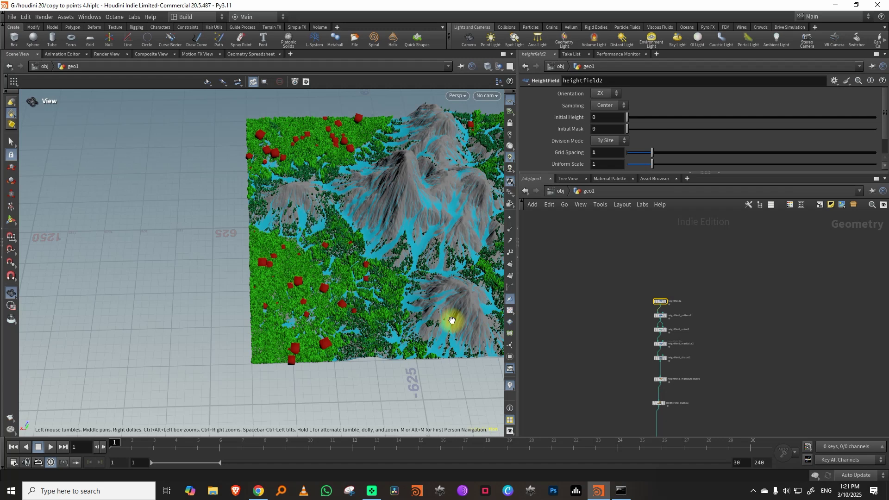